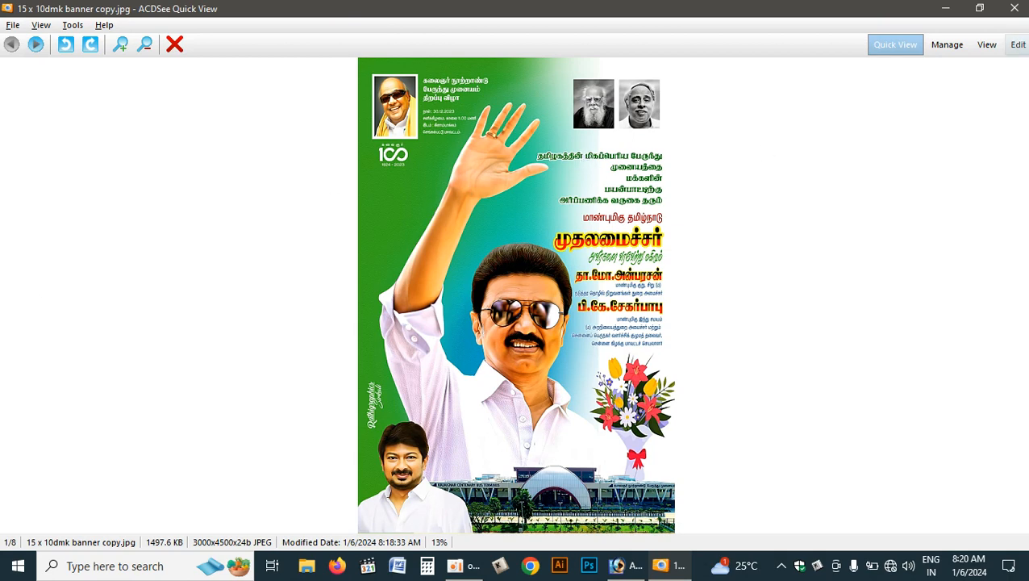
- Close the banner image preview and switch to Photoshop
{"action": "left_click", "coordinate": [1015, 8]}
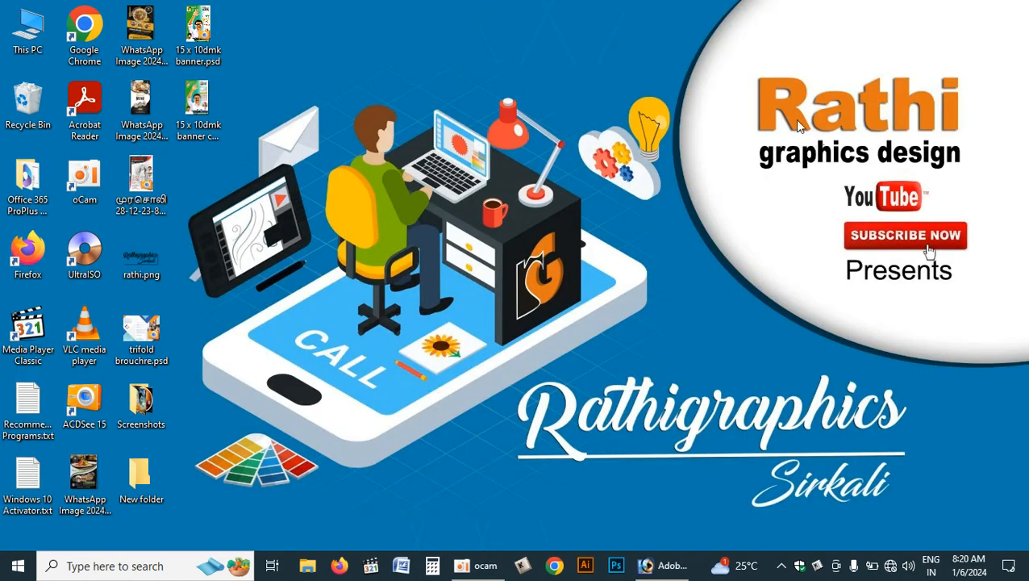
{"action": "left_click_drag", "start_coordinate": [731, 48], "coordinate": [1000, 245]}
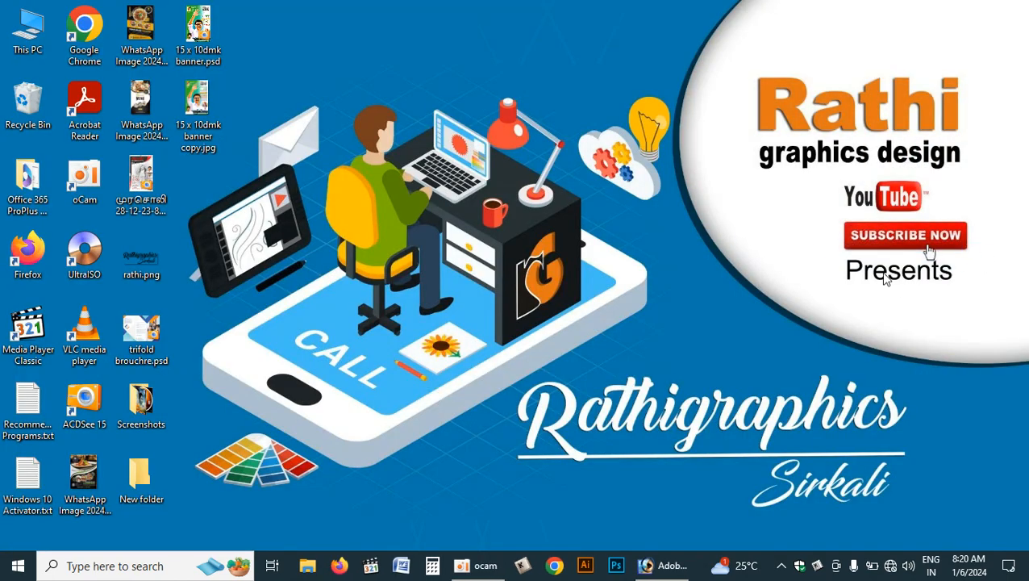
{"action": "left_click_drag", "start_coordinate": [825, 171], "coordinate": [979, 294]}
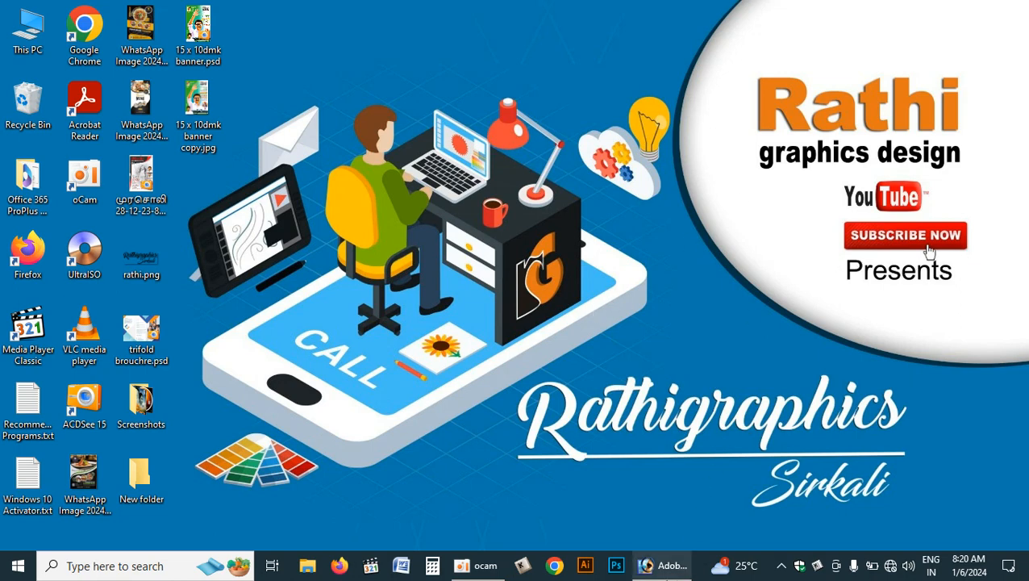
{"action": "left_click", "coordinate": [666, 568]}
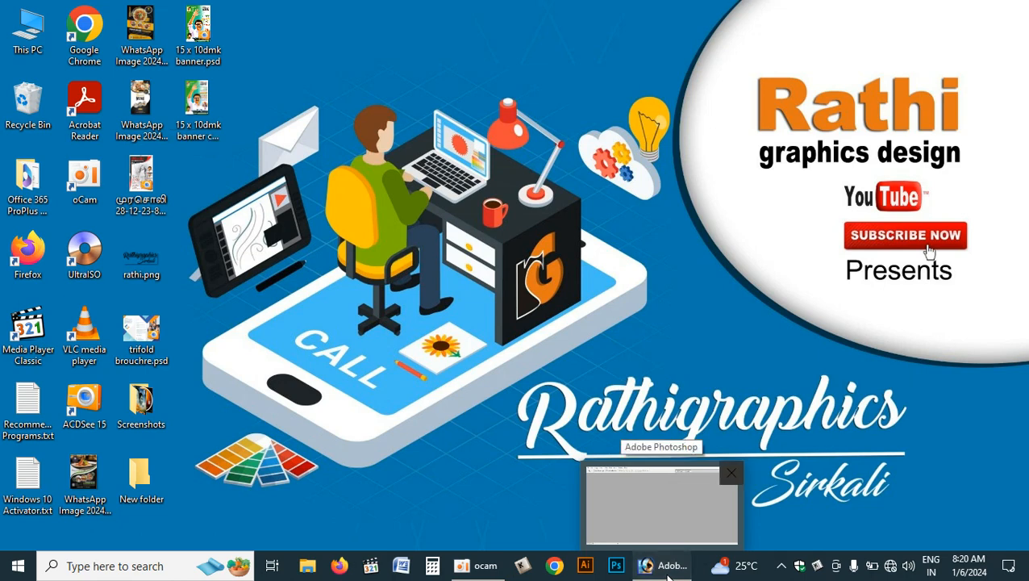
{"action": "left_click", "coordinate": [979, 8]}
{"action": "key", "text": "d"}
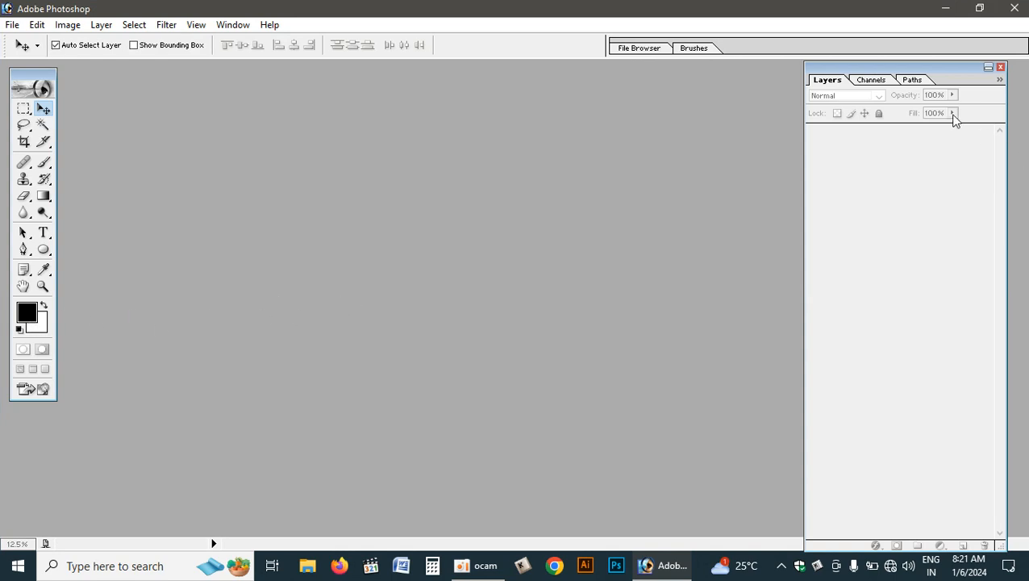
- Start a new document and set its width to 10 inches
{"action": "key", "text": "ctrl+n"}
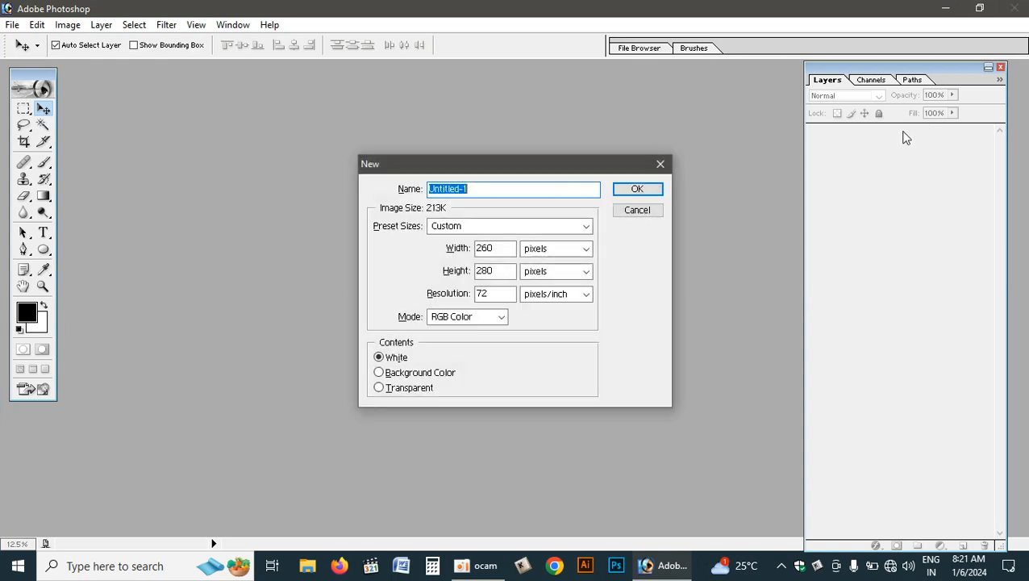
{"action": "double_click", "coordinate": [494, 249]}
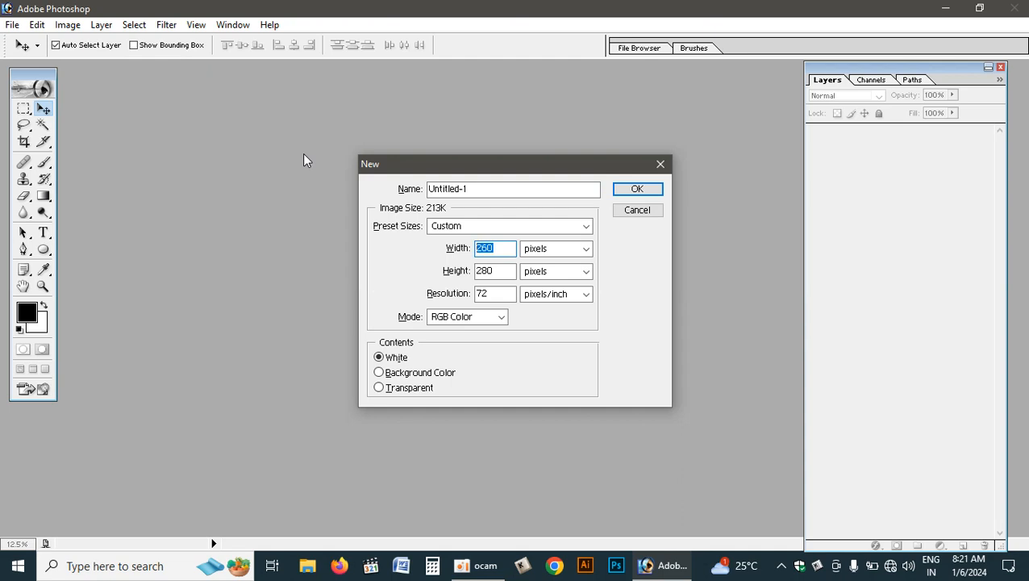
{"action": "type", "text": "10"}
{"action": "key", "text": "Tab"}
{"action": "key", "text": "Down"}
{"action": "key", "text": "Up"}
{"action": "key", "text": "Down"}
{"action": "key", "text": "Tab"}
- Set the height to 15 inches and the resolution to 300 pixels/inch, create the document, and fit it in a maximized window
{"action": "type", "text": "15"}
{"action": "key", "text": "Tab"}
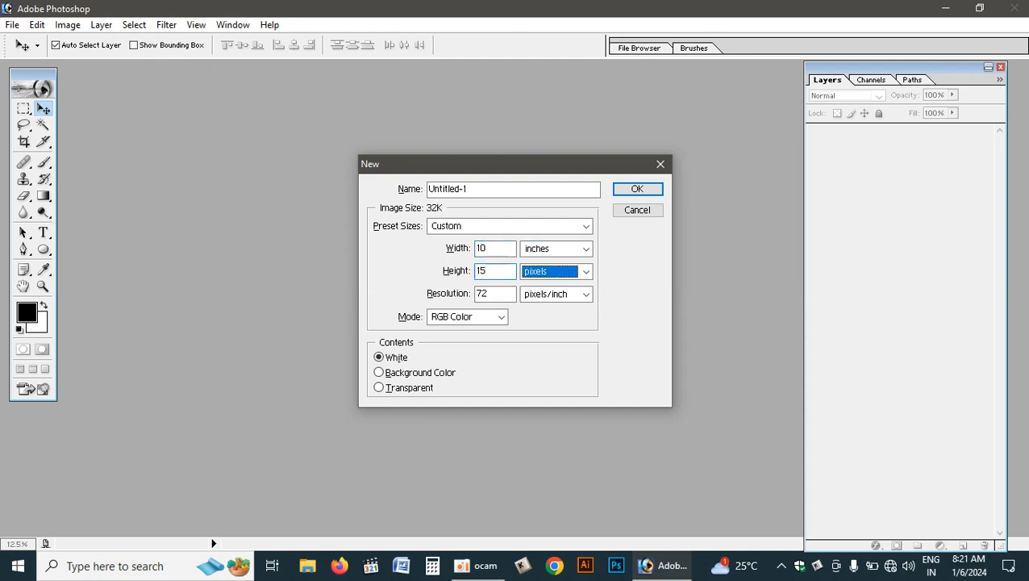
{"action": "key", "text": "Down"}
{"action": "key", "text": "Tab"}
{"action": "type", "text": "30"}
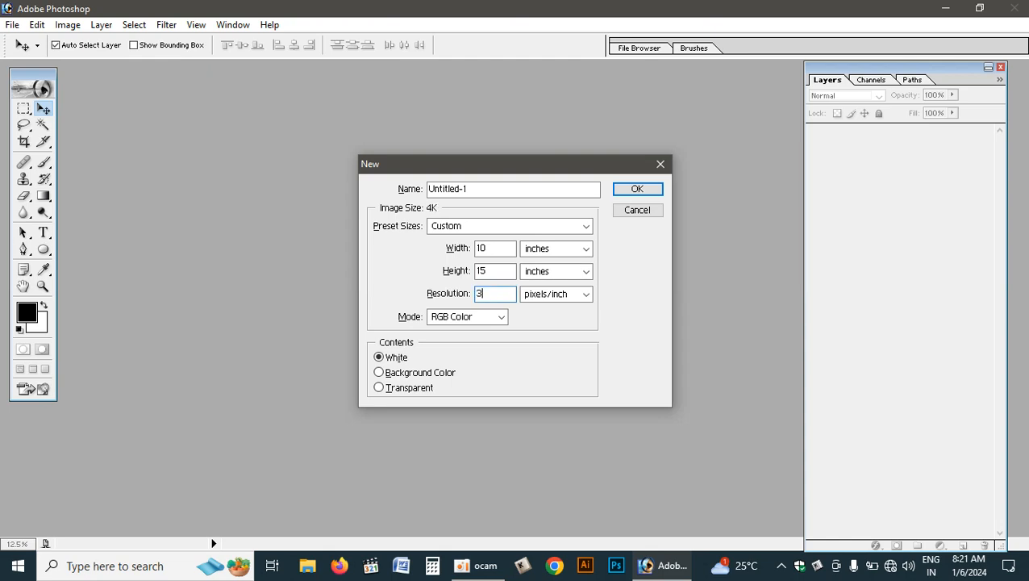
{"action": "key", "text": "Return"}
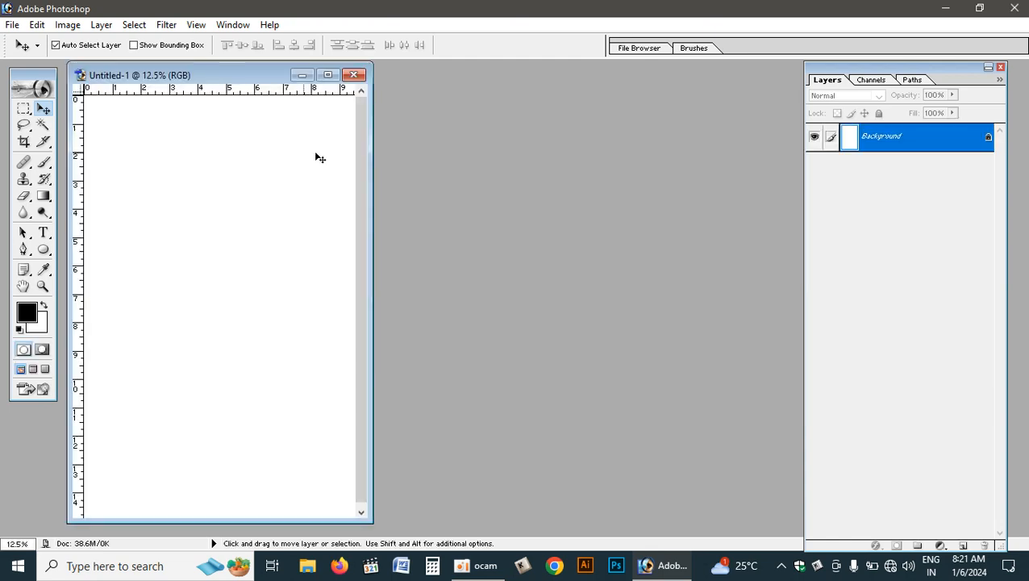
{"action": "double_click", "coordinate": [331, 75]}
{"action": "key", "text": "ctrl+0"}
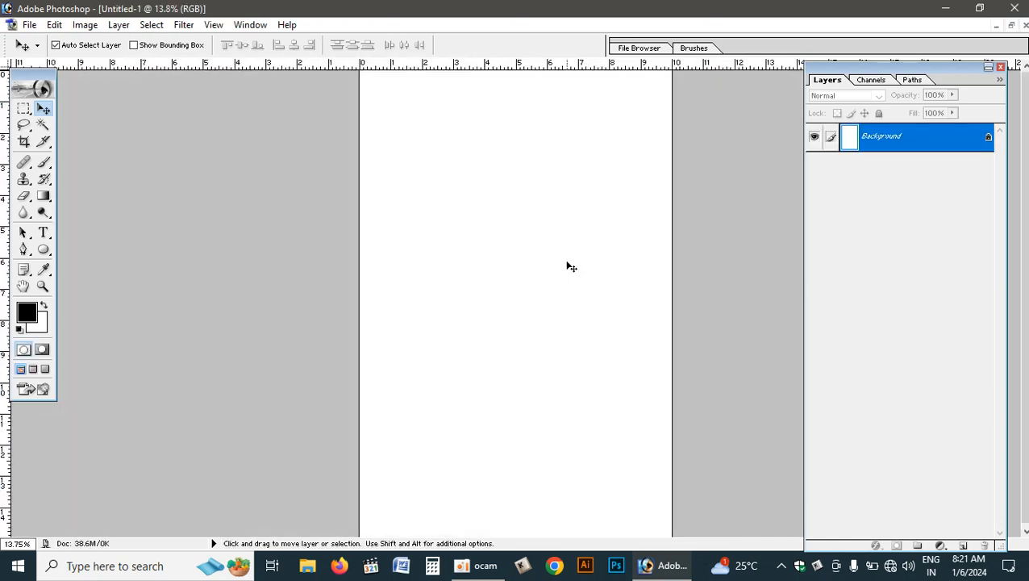
{"action": "scroll", "coordinate": [575, 242], "scroll_direction": "down", "scroll_amount": 1}
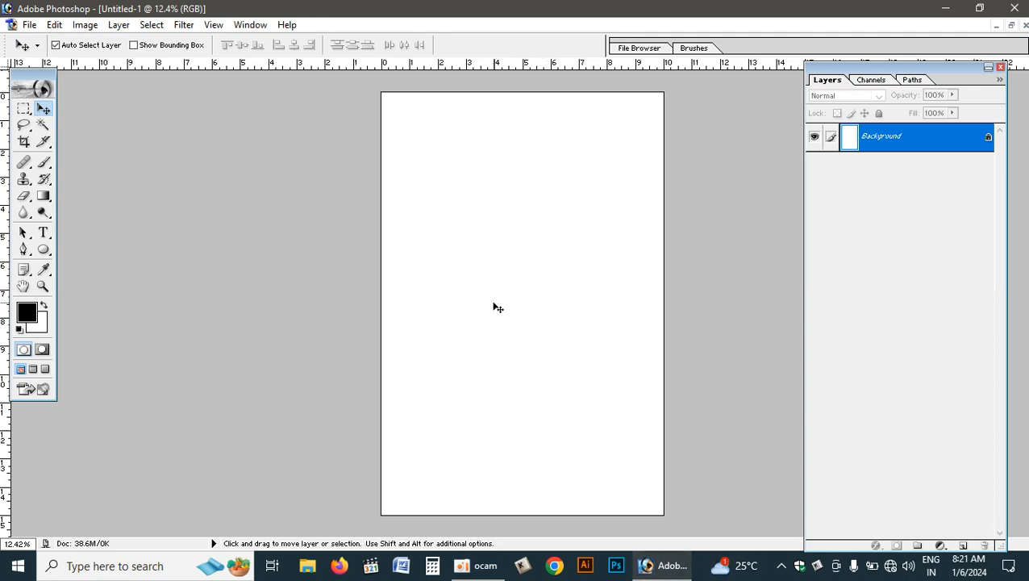
{"action": "left_click", "coordinate": [27, 25]}
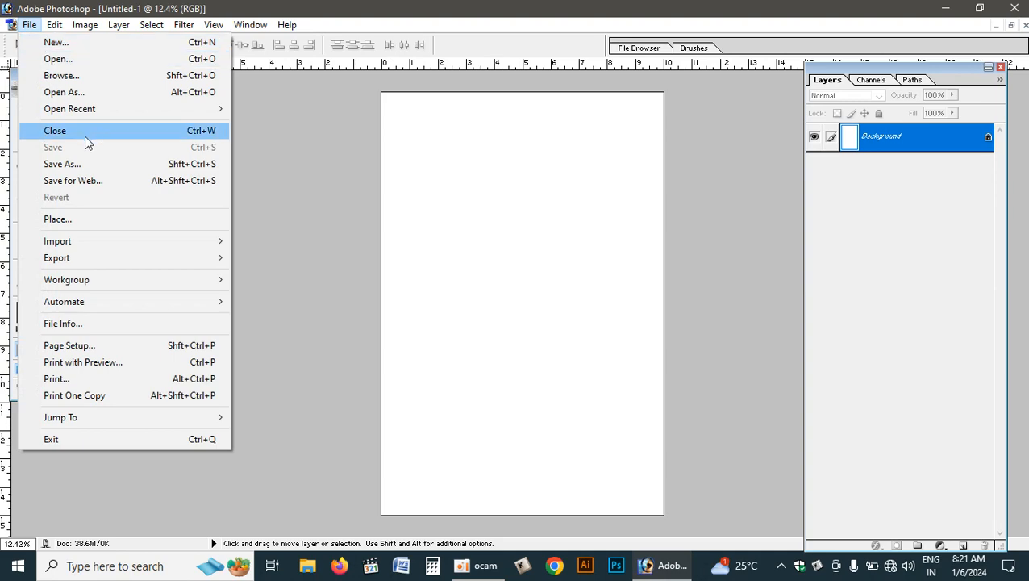
{"action": "mouse_move", "coordinate": [98, 108]}
{"action": "left_click", "coordinate": [337, 127]}
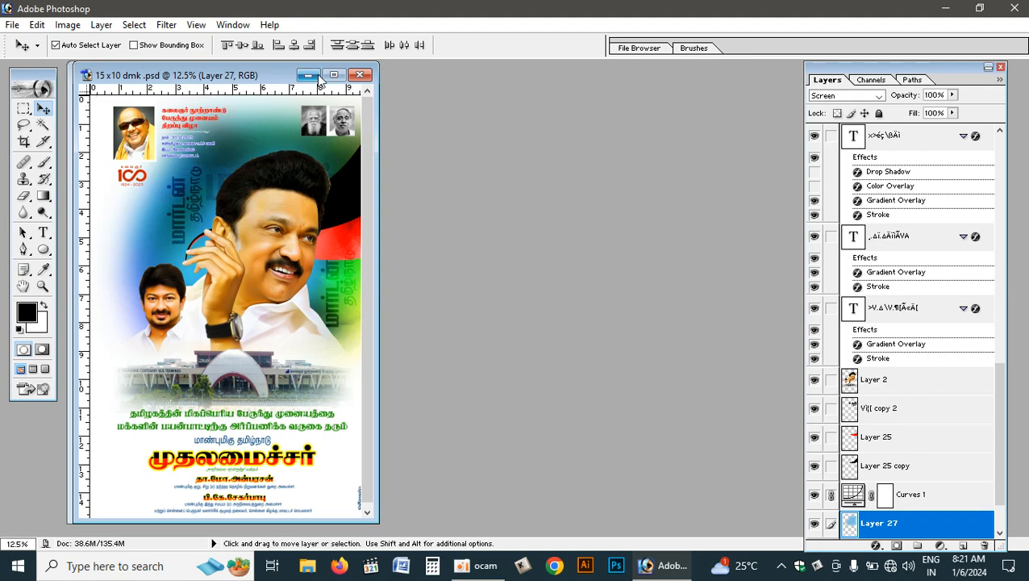
{"action": "left_click", "coordinate": [360, 74]}
- Open 15 x 10dmk banner.psd from the desktop in Photoshop without updating its text layers
{"action": "left_click", "coordinate": [948, 8]}
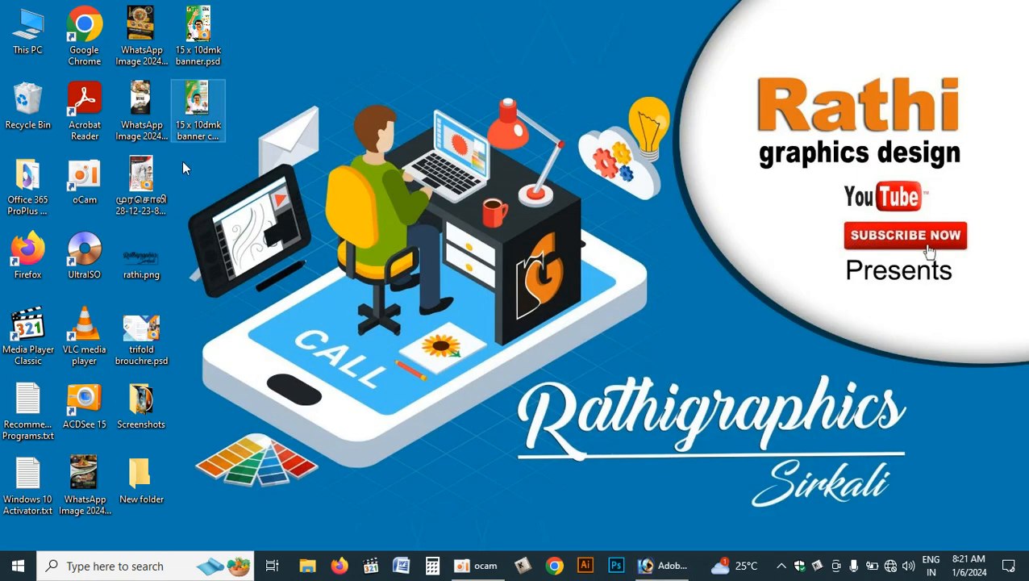
{"action": "left_click_drag", "start_coordinate": [209, 37], "coordinate": [498, 309]}
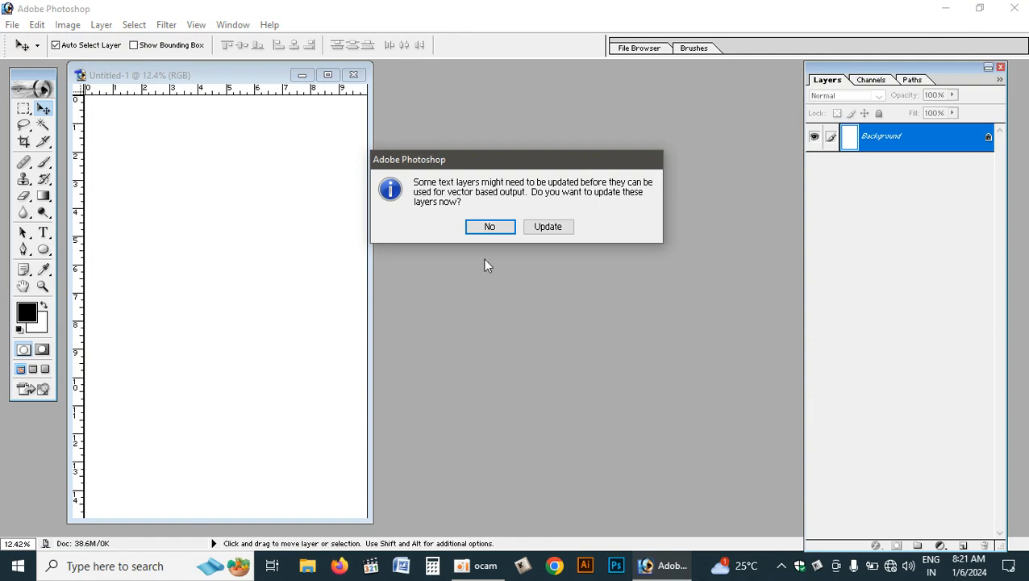
{"action": "left_click", "coordinate": [494, 229]}
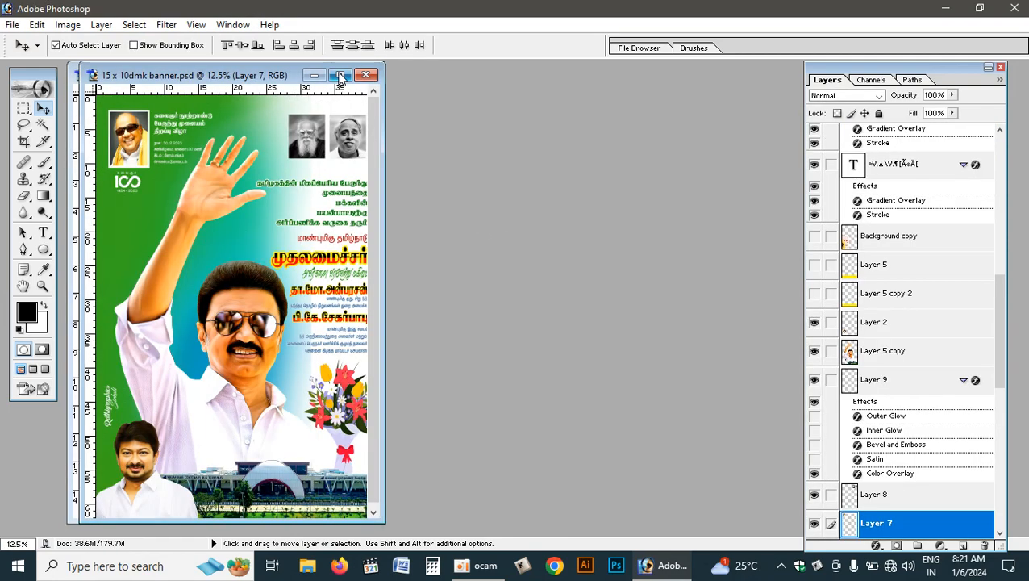
- Examine the reference banner's portrait, raised hand and header text up close, and identify its background and portrait layers
{"action": "left_click", "coordinate": [340, 76]}
{"action": "key", "text": "ctrl+plus"}
{"action": "key", "text": "ctrl+plus"}
{"action": "key", "text": "ctrl+plus"}
{"action": "key", "text": "ctrl+plus"}
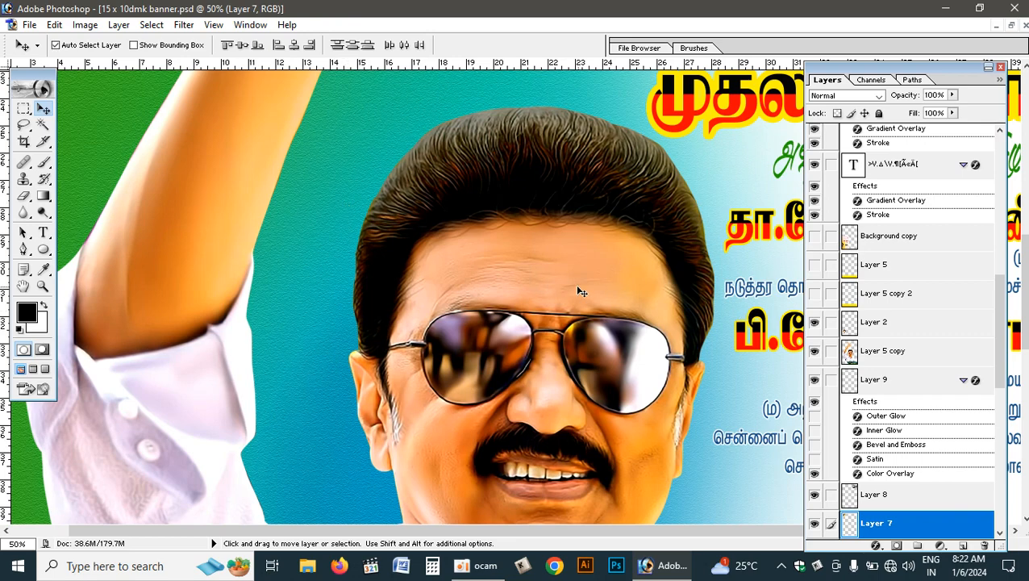
{"action": "key", "text": "space"}
{"action": "left_click_drag", "start_coordinate": [448, 226], "coordinate": [466, 404]}
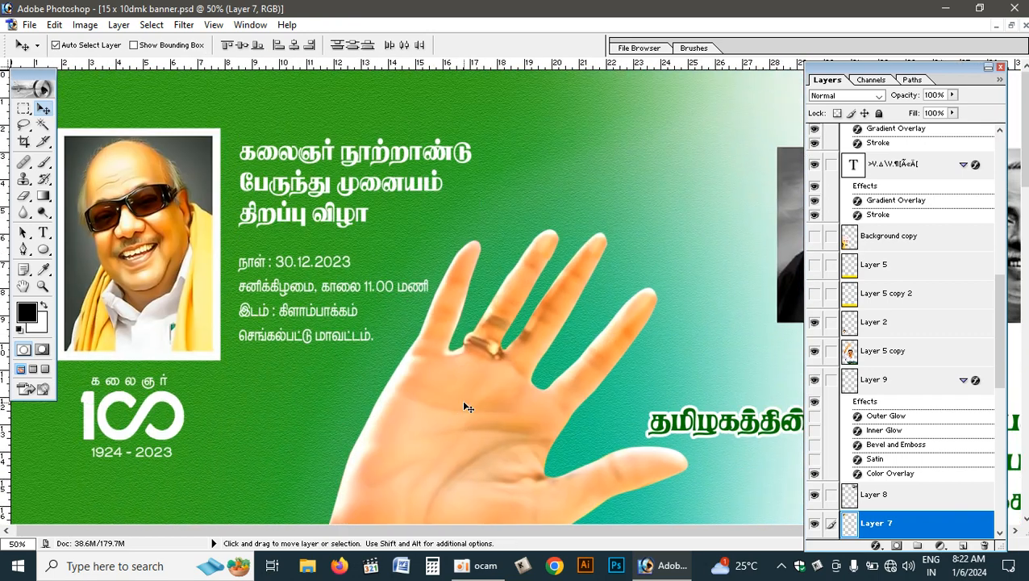
{"action": "key", "text": "ctrl+minus"}
{"action": "key", "text": "ctrl+0"}
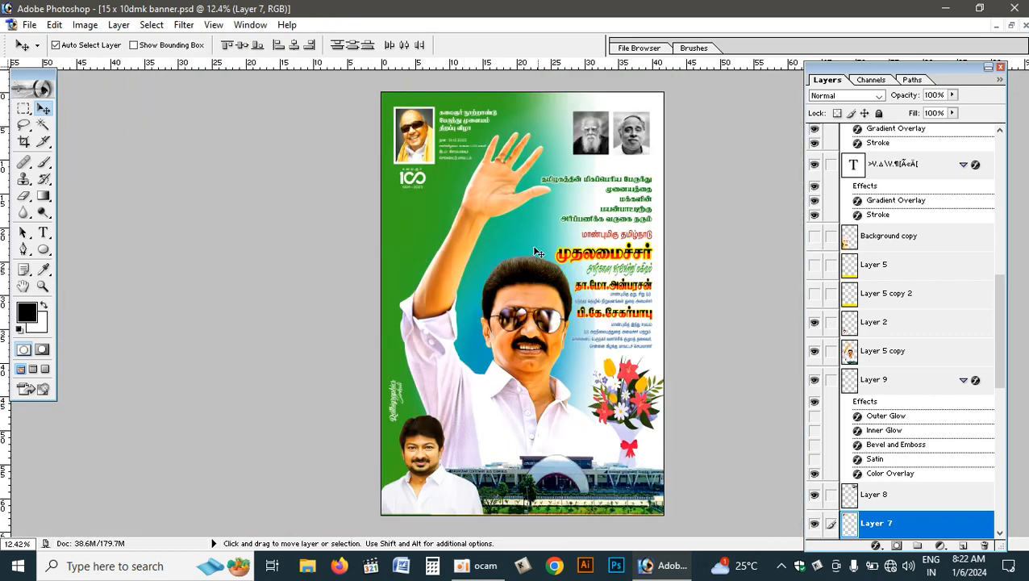
{"action": "left_click", "coordinate": [428, 219]}
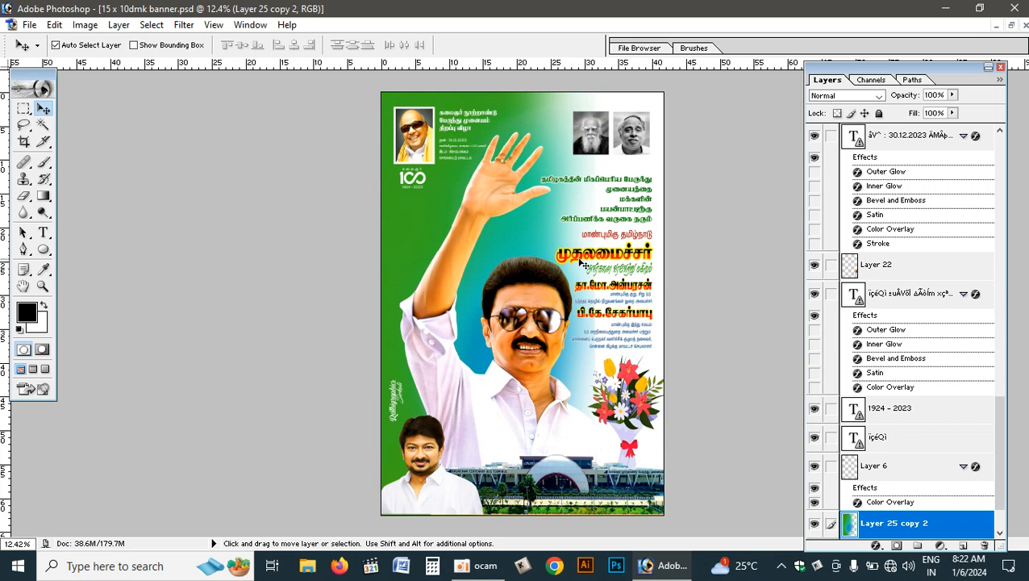
{"action": "left_click", "coordinate": [523, 313]}
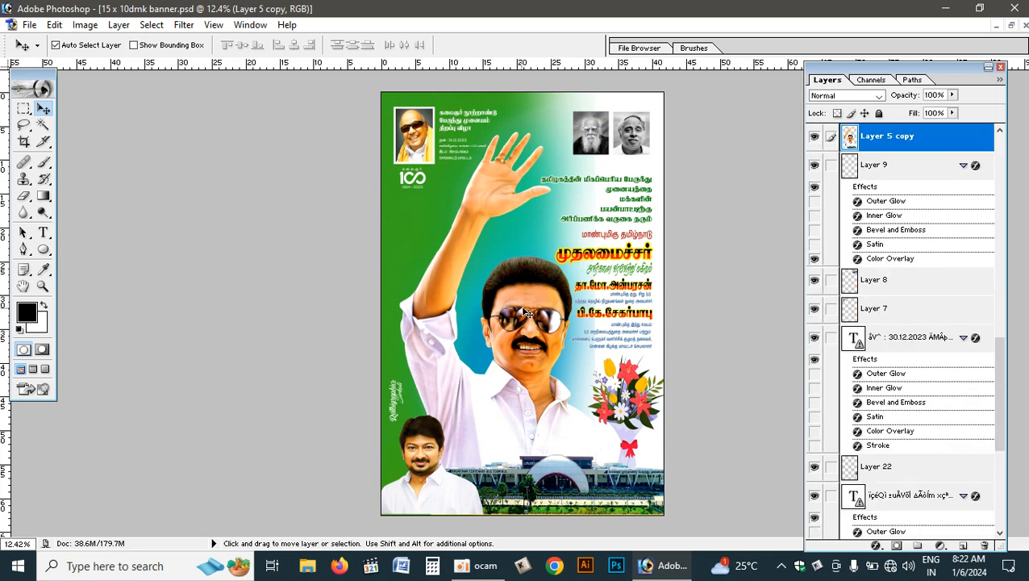
- Place the reference banner's window beside the blank document and inspect its green-to-blue background layer
{"action": "left_click", "coordinate": [1012, 26]}
{"action": "left_click_drag", "start_coordinate": [239, 74], "coordinate": [498, 108]}
{"action": "left_click", "coordinate": [508, 146]}
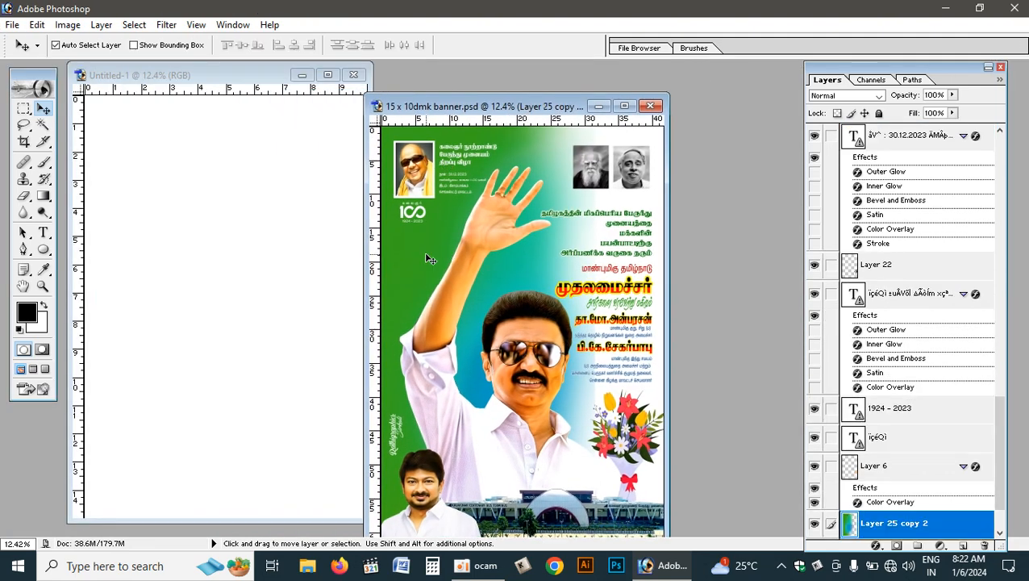
{"action": "scroll", "coordinate": [974, 446], "scroll_direction": "down", "scroll_amount": 2}
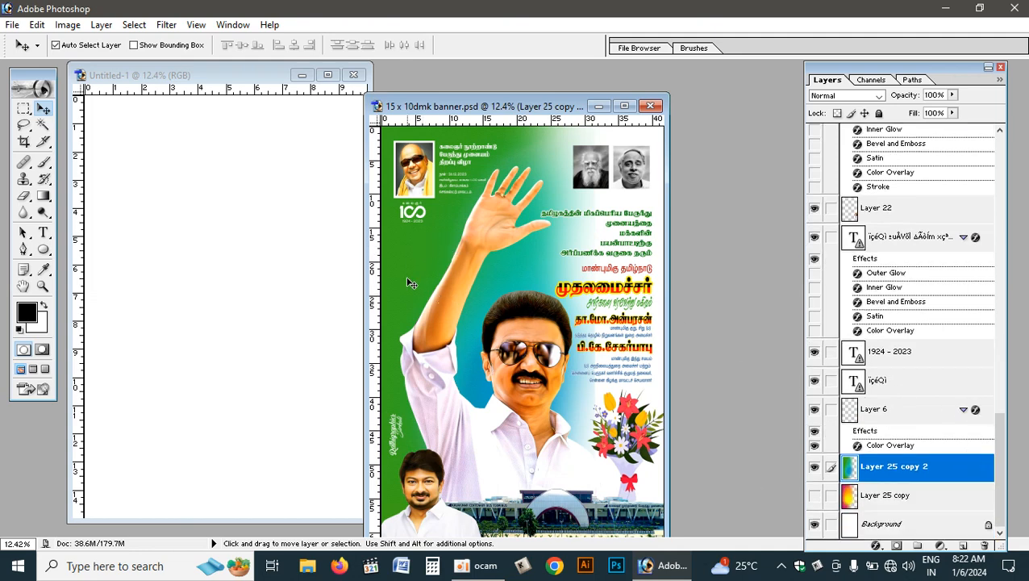
- Switch to the blank document in a maximized window and add a new layer
{"action": "left_click", "coordinate": [202, 252]}
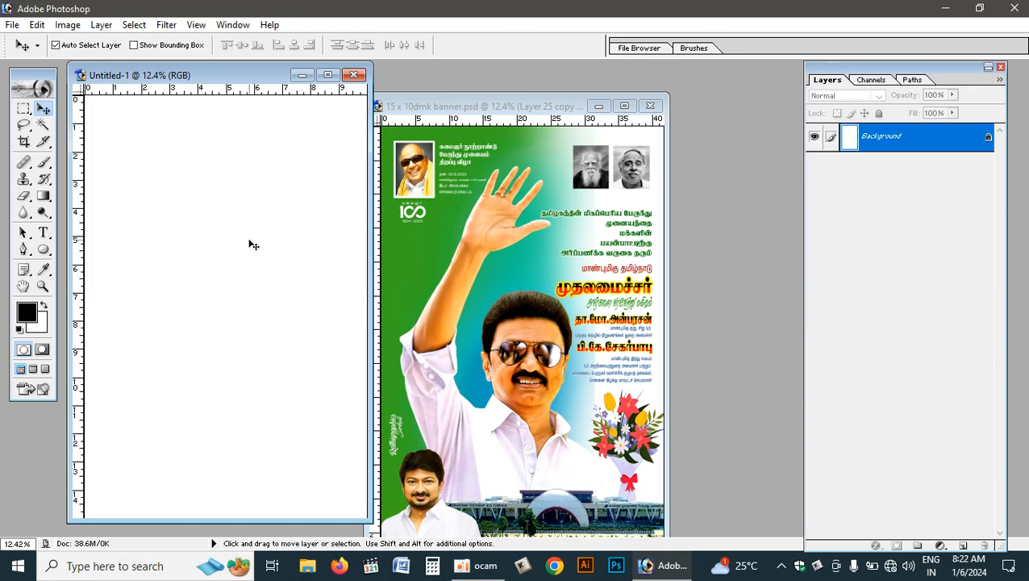
{"action": "left_click", "coordinate": [327, 74]}
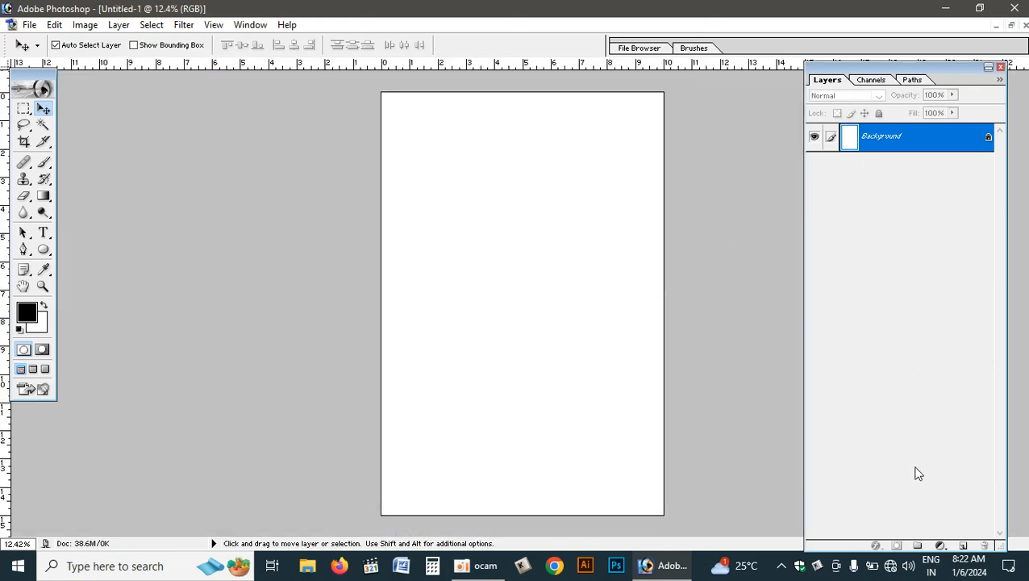
{"action": "left_click", "coordinate": [963, 546]}
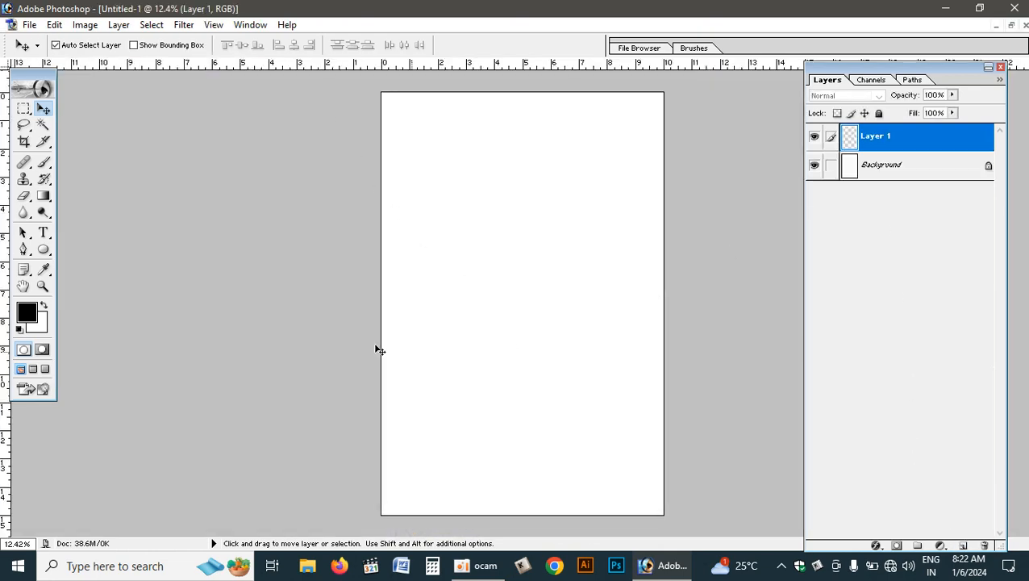
- Set the foreground color to green #249501 and paint over the canvas's left half with the large soft brush
{"action": "left_click", "coordinate": [27, 315]}
{"action": "left_click", "coordinate": [526, 255]}
{"action": "left_click", "coordinate": [553, 328]}
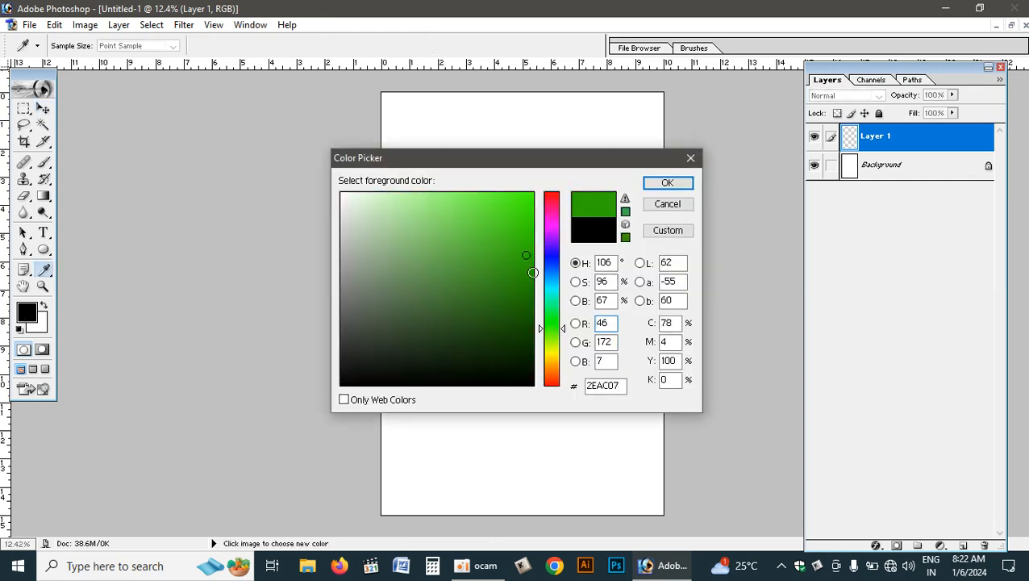
{"action": "left_click", "coordinate": [531, 273]}
{"action": "left_click", "coordinate": [668, 184]}
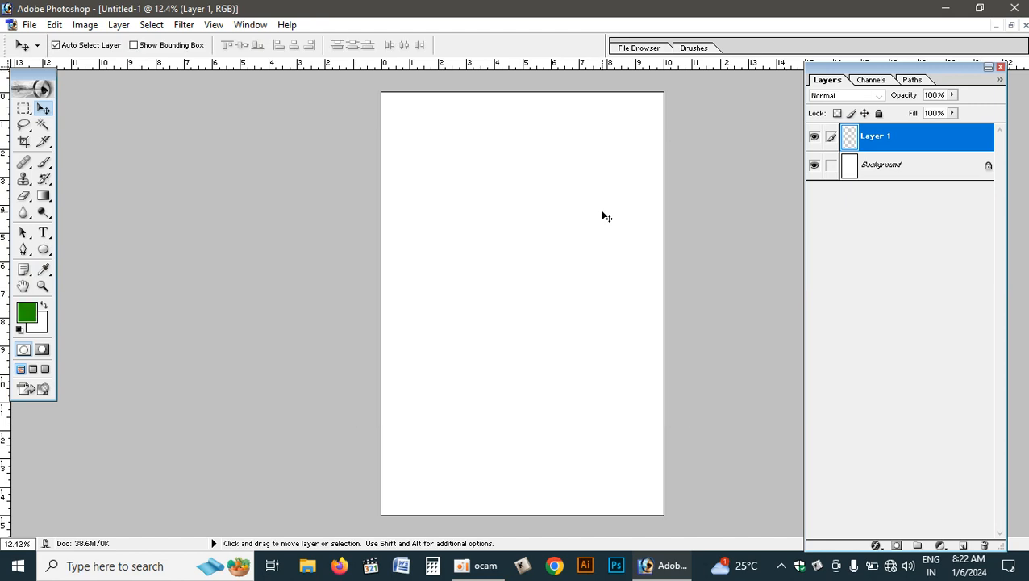
{"action": "key", "text": "b"}
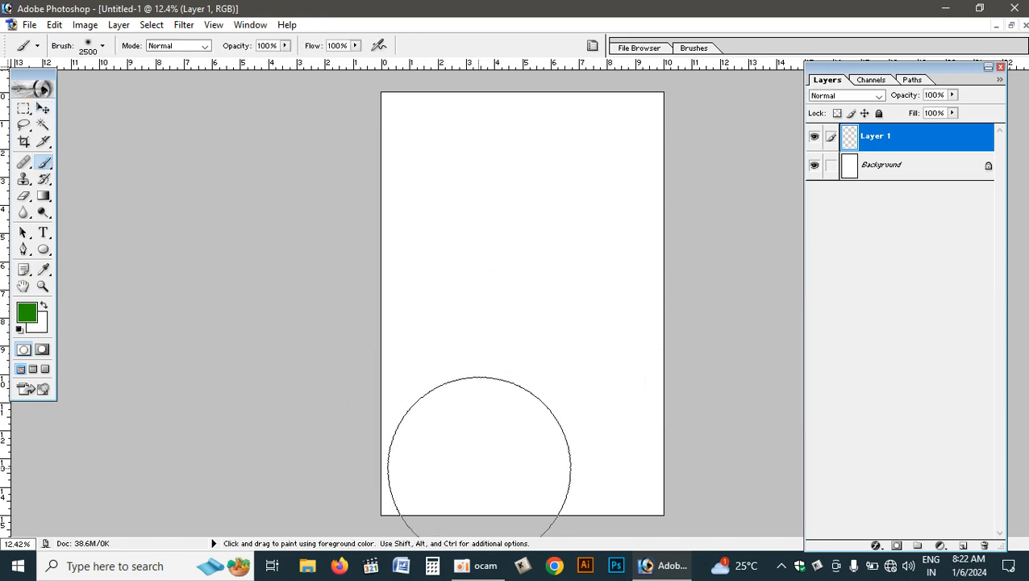
{"action": "mouse_move", "coordinate": [391, 353]}
{"action": "left_mouse_down"}
{"action": "mouse_move", "coordinate": [391, 226]}
{"action": "mouse_move", "coordinate": [412, 136]}
{"action": "mouse_move", "coordinate": [442, 108]}
{"action": "mouse_move", "coordinate": [482, 104]}
{"action": "mouse_move", "coordinate": [442, 192]}
{"action": "mouse_move", "coordinate": [442, 271]}
{"action": "mouse_move", "coordinate": [278, 324]}
{"action": "left_mouse_up"}
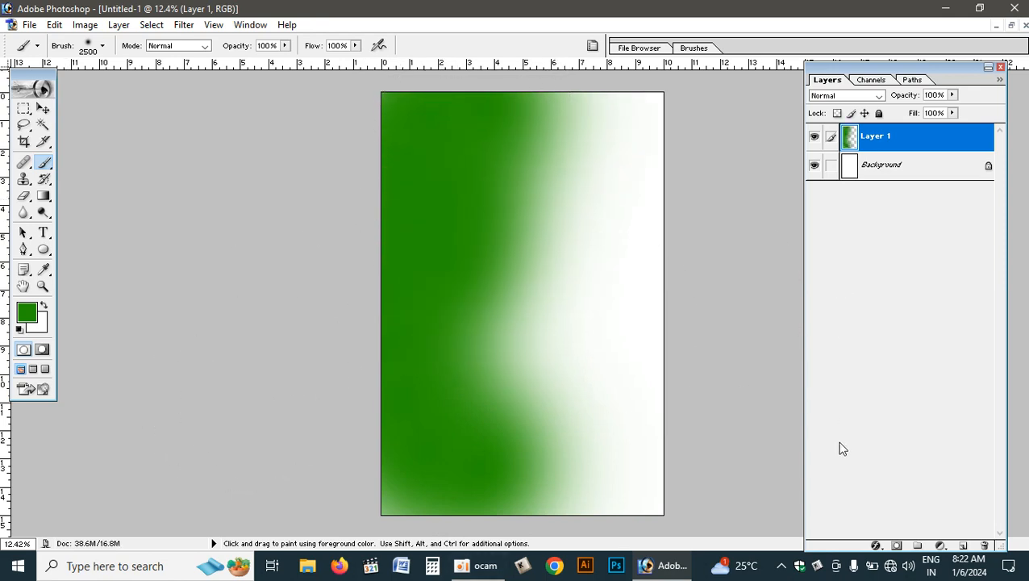
- Add another new layer and set the background color to a deep cyan-blue based on the painted green
{"action": "left_click", "coordinate": [963, 545]}
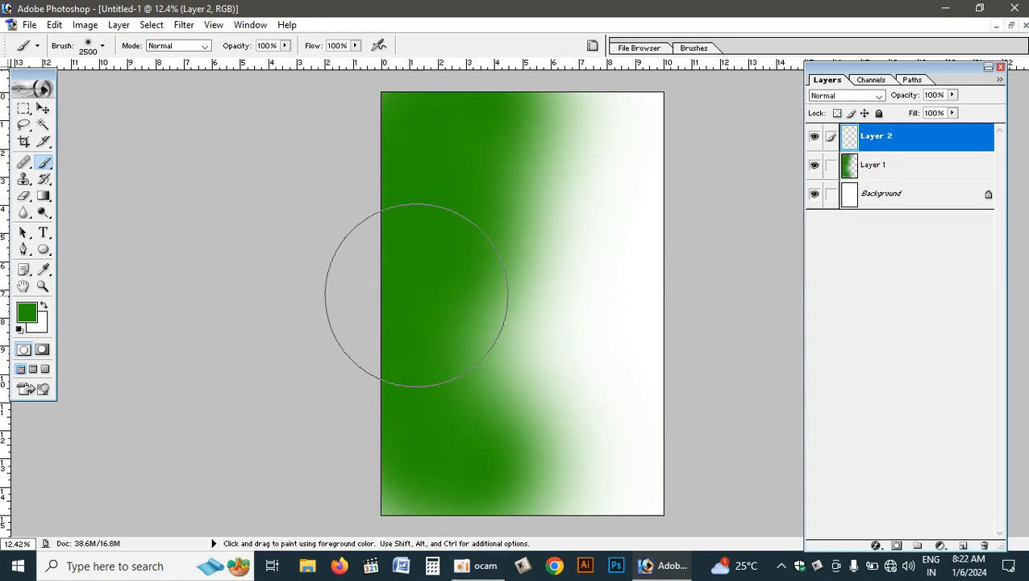
{"action": "left_click", "coordinate": [39, 321]}
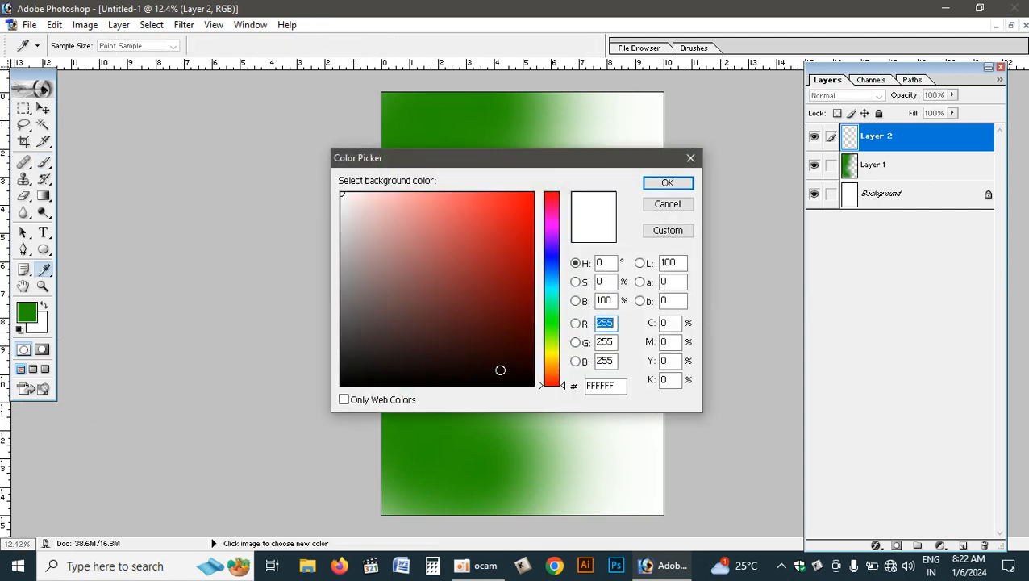
{"action": "left_click", "coordinate": [28, 313]}
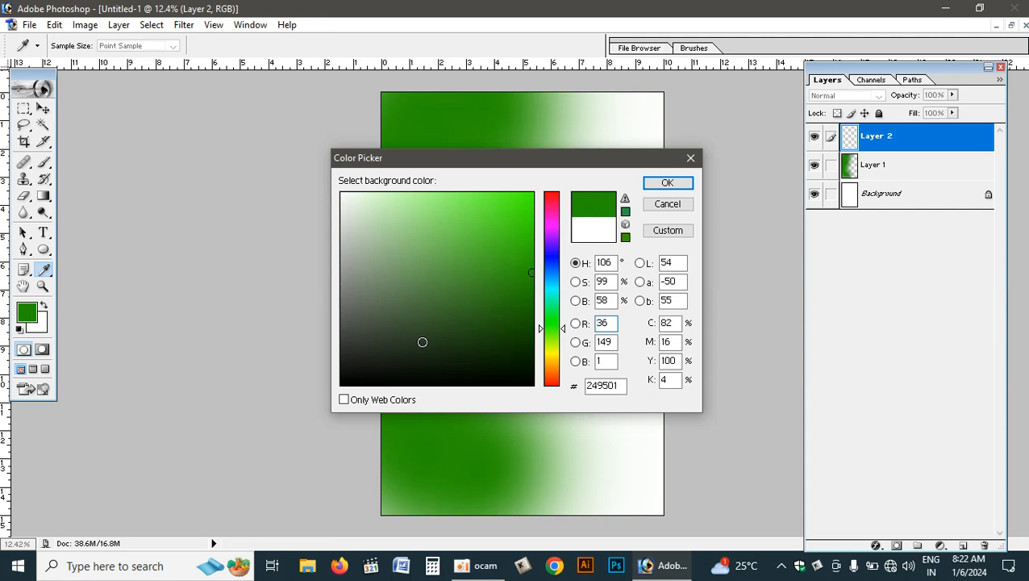
{"action": "left_click_drag", "start_coordinate": [557, 329], "coordinate": [562, 289]}
{"action": "left_click", "coordinate": [667, 183]}
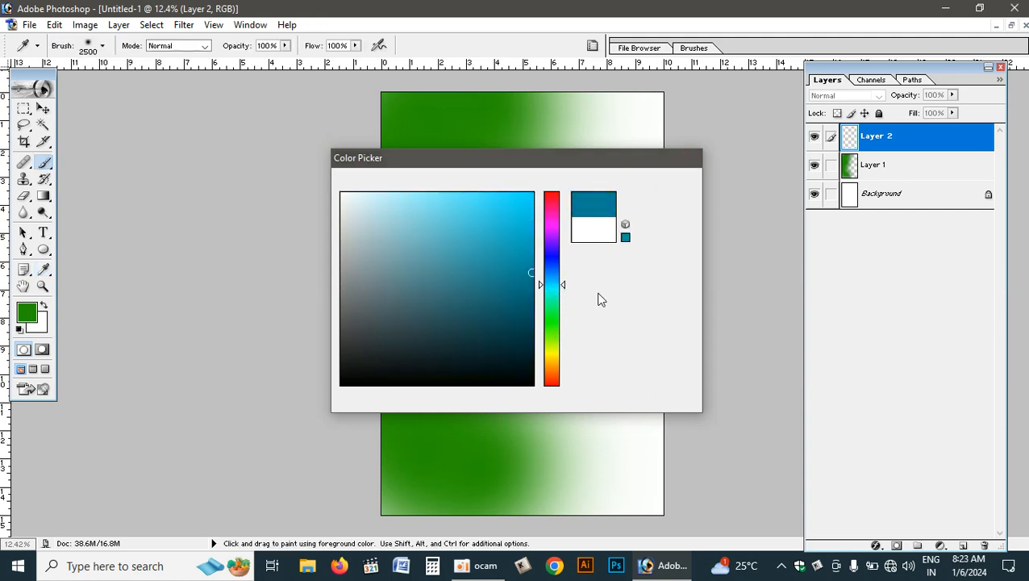
- Paint deep cyan-blue over the middle of the canvas on Layer 2 with the large soft brush, overlapping the green
{"action": "mouse_move", "coordinate": [542, 202]}
{"action": "left_mouse_down"}
{"action": "mouse_move", "coordinate": [563, 200]}
{"action": "mouse_move", "coordinate": [555, 216]}
{"action": "left_mouse_up"}
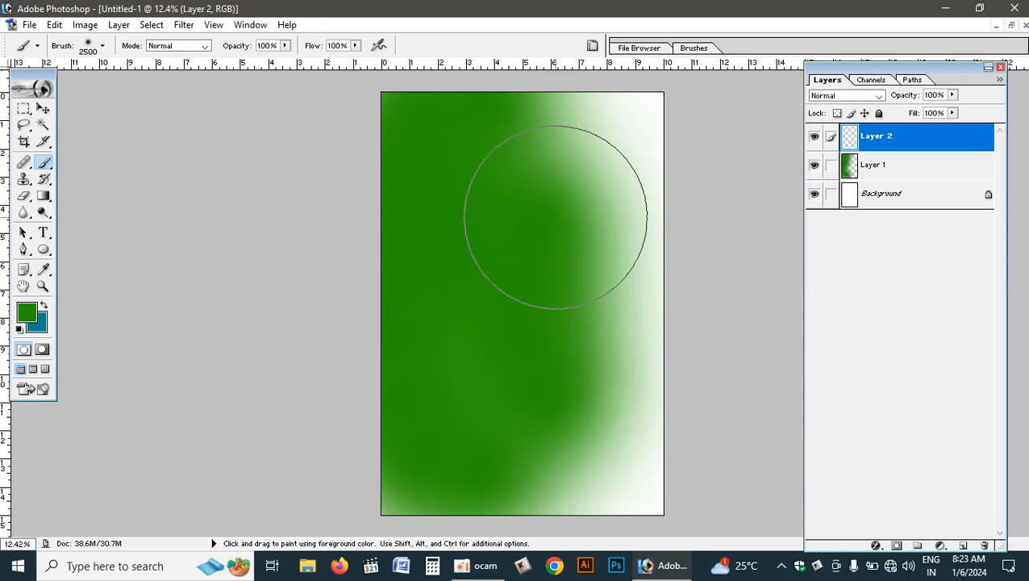
{"action": "key", "text": "ctrl+z"}
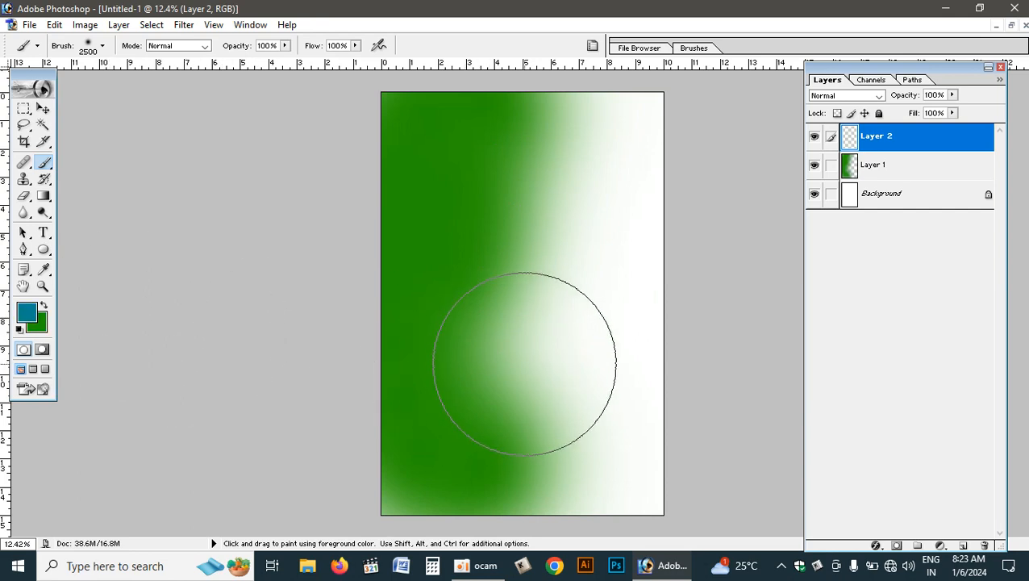
{"action": "mouse_move", "coordinate": [552, 208]}
{"action": "left_mouse_down"}
{"action": "mouse_move", "coordinate": [524, 218]}
{"action": "mouse_move", "coordinate": [478, 294]}
{"action": "mouse_move", "coordinate": [476, 347]}
{"action": "left_mouse_up"}
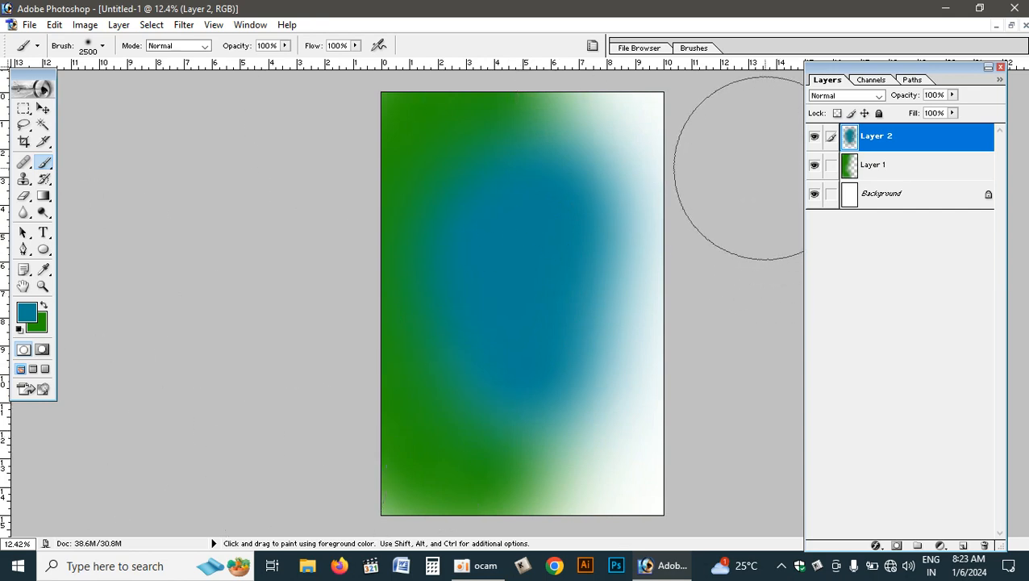
- Link the green Layer 1 to the blue Layer 2, merge them into one layer and clear the selection
{"action": "left_click", "coordinate": [884, 176], "text": "ctrl"}
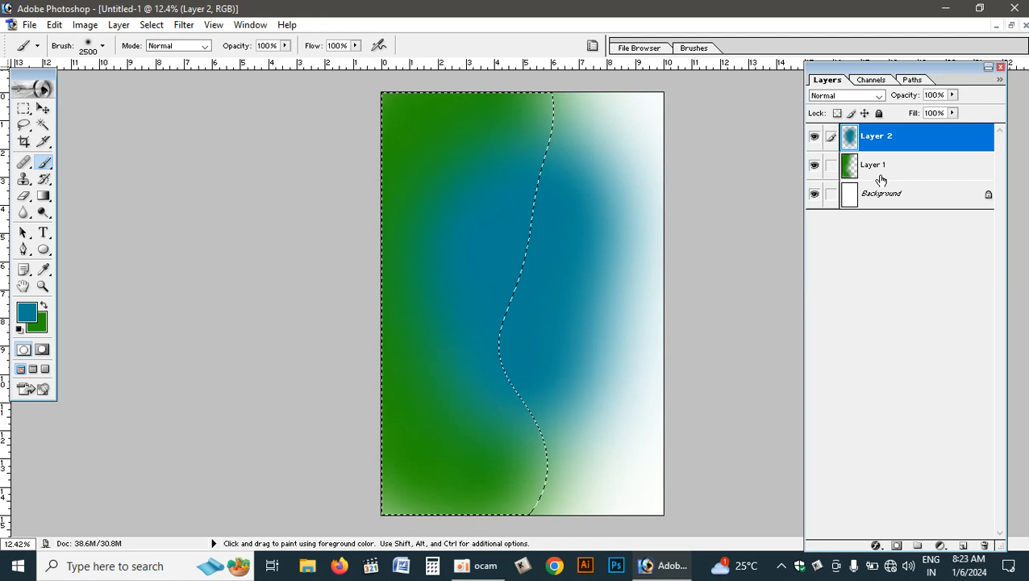
{"action": "left_click", "coordinate": [831, 165]}
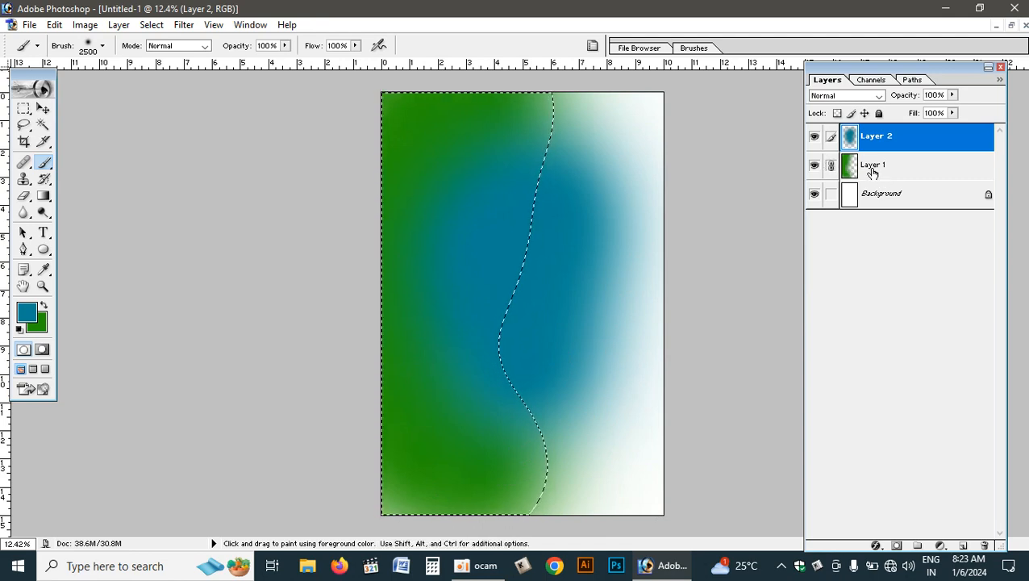
{"action": "key", "text": "ctrl+e"}
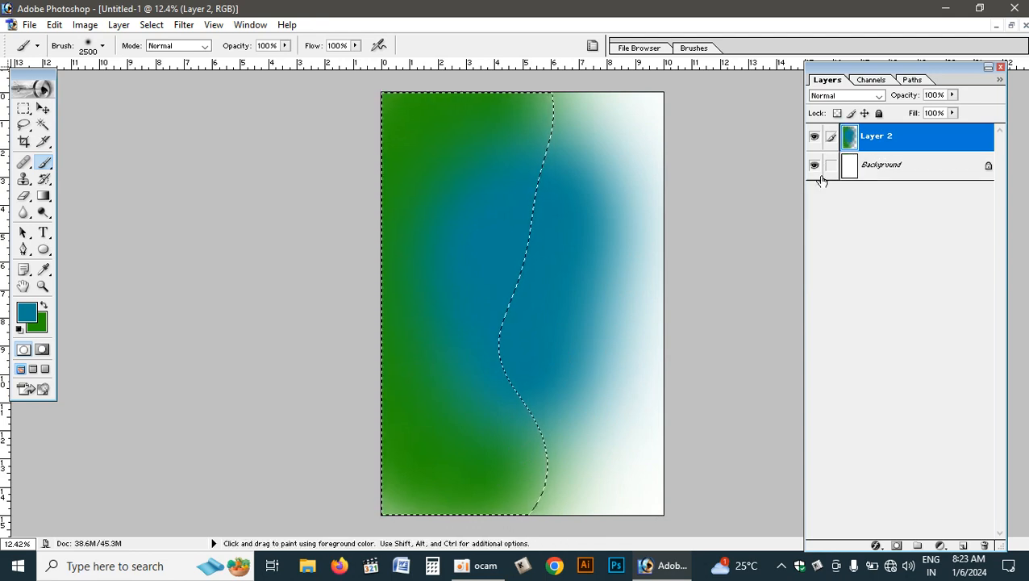
{"action": "key", "text": "ctrl+d"}
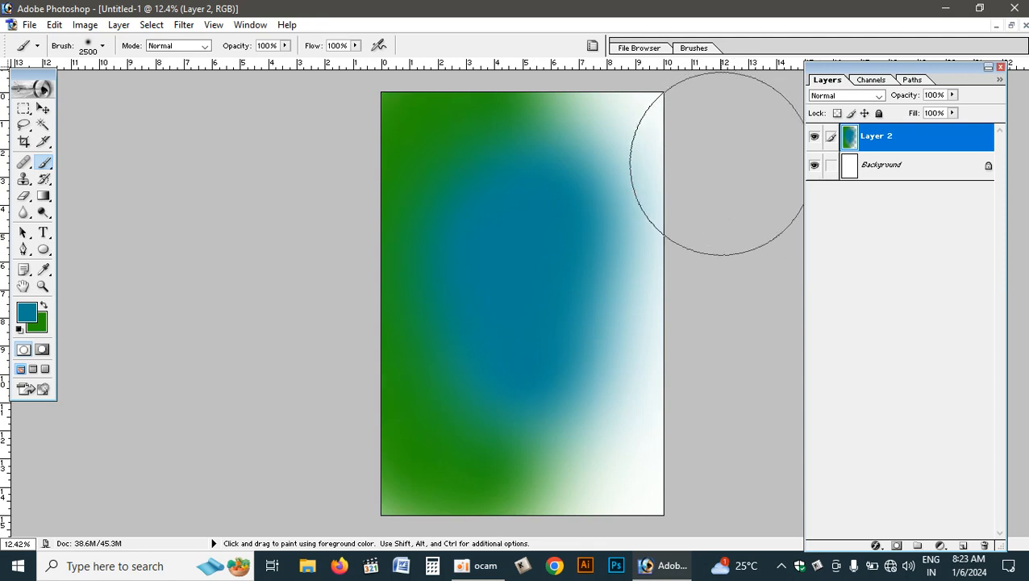
- Try different blending modes on the merged green-blue layer and set it to Pin Light
{"action": "double_click", "coordinate": [846, 99]}
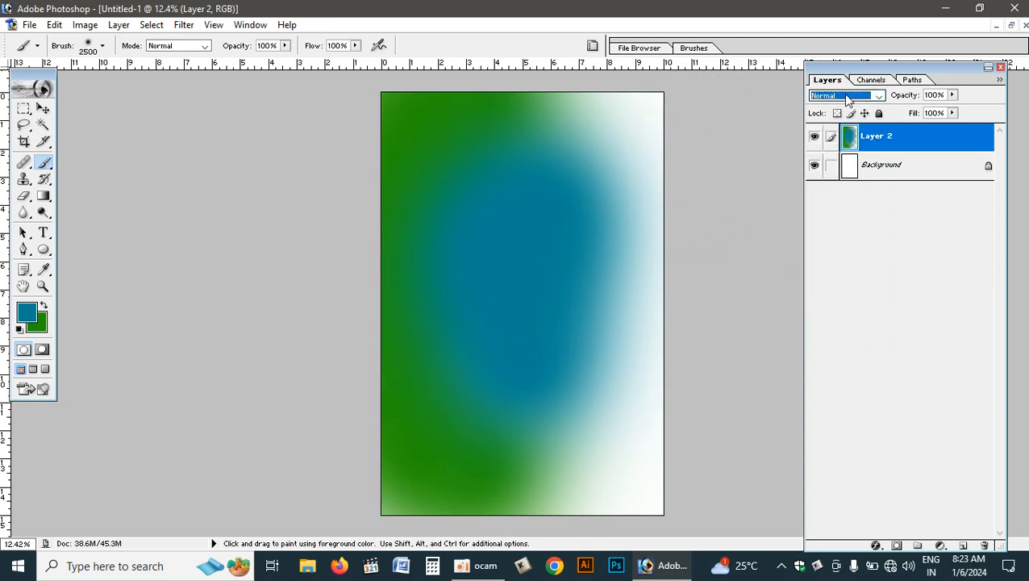
{"action": "key", "text": "Down"}
{"action": "key", "text": "Down"}
{"action": "key", "text": "Down"}
{"action": "key", "text": "Down"}
{"action": "key", "text": "Down"}
{"action": "key", "text": "Down"}
{"action": "key", "text": "Down"}
{"action": "key", "text": "Down"}
{"action": "key", "text": "Down"}
{"action": "key", "text": "Down"}
{"action": "key", "text": "Down"}
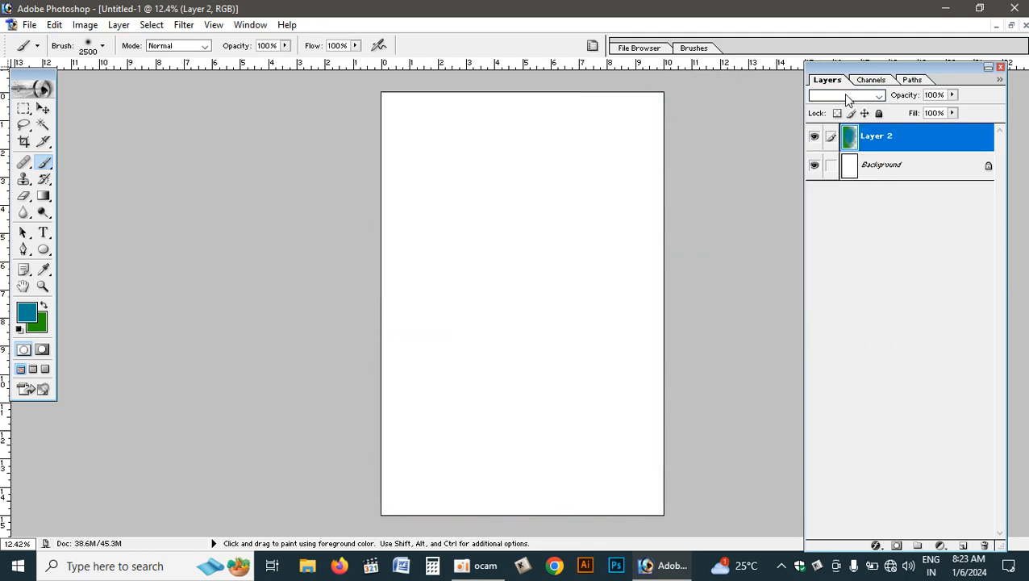
{"action": "key", "text": "Down"}
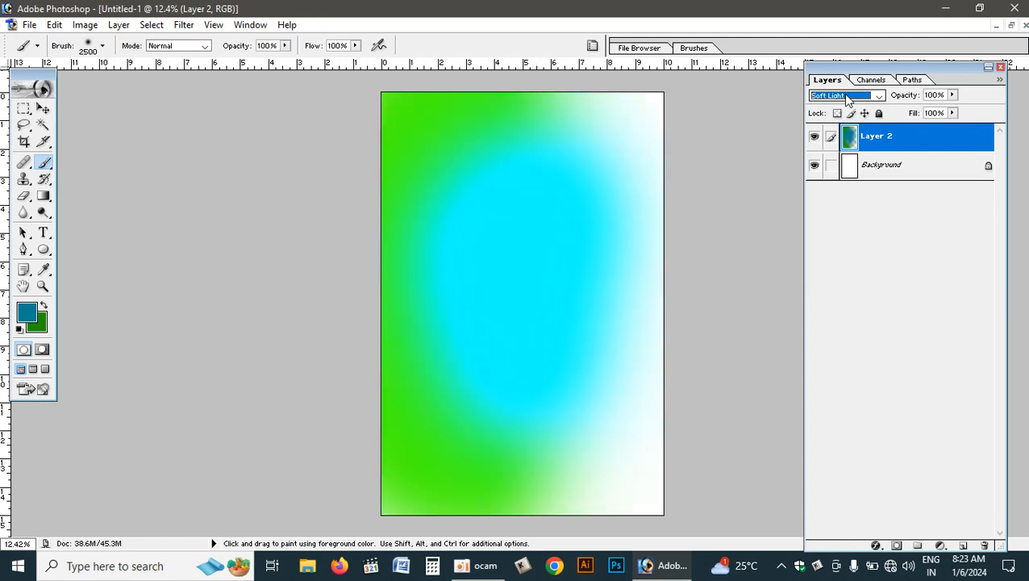
{"action": "key", "text": "Down"}
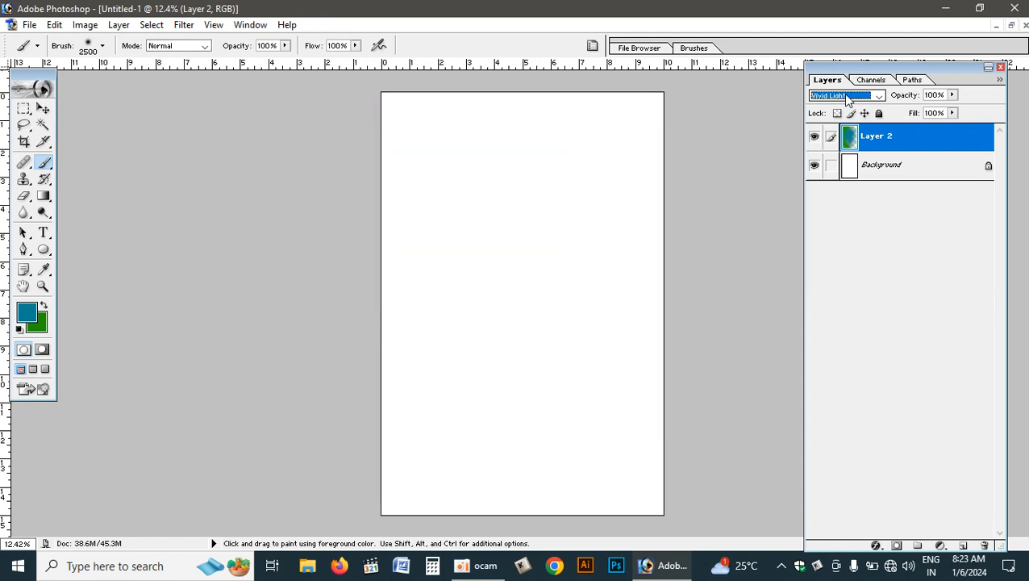
{"action": "key", "text": "Down"}
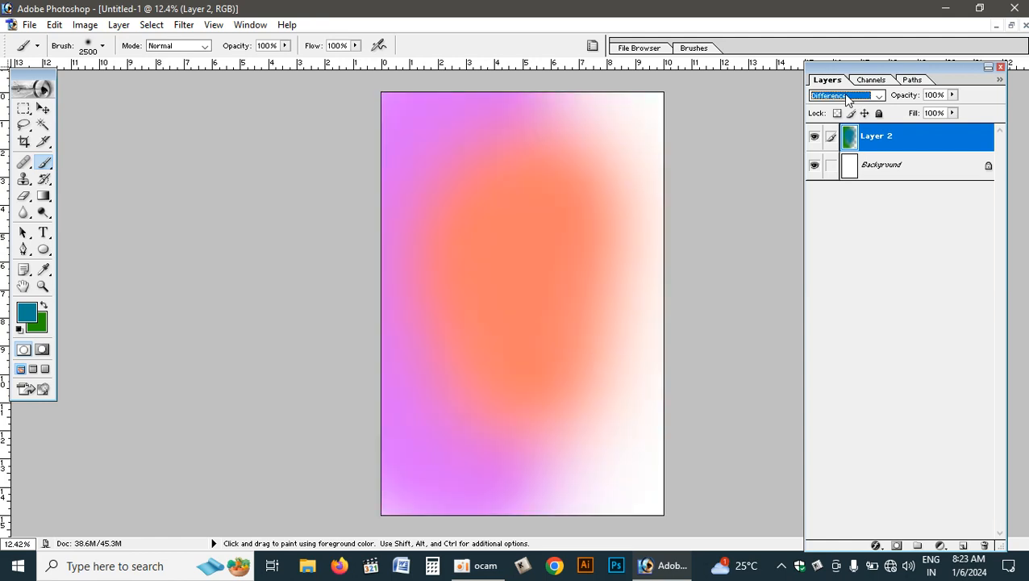
{"action": "key", "text": "Up"}
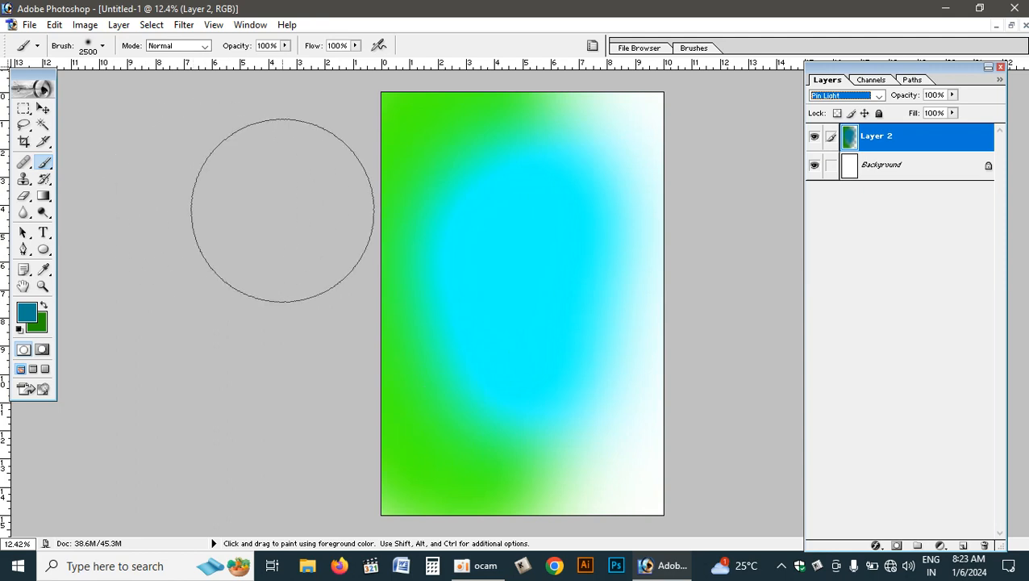
- Copy the framed color portrait with its linked event text and 100 logo from the reference banner into the new document's upper-left corner
{"action": "left_click", "coordinate": [1013, 27]}
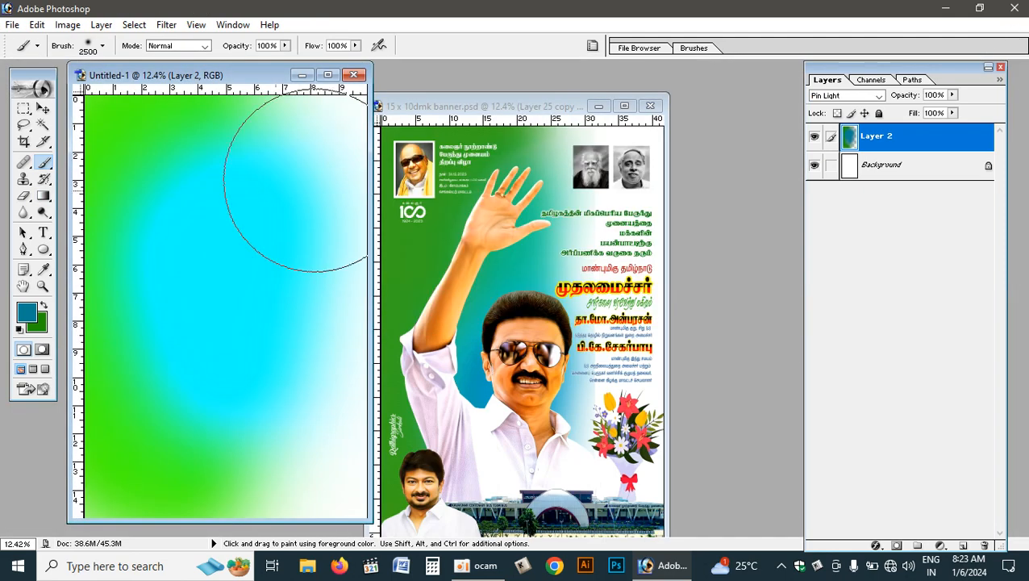
{"action": "left_click", "coordinate": [46, 112]}
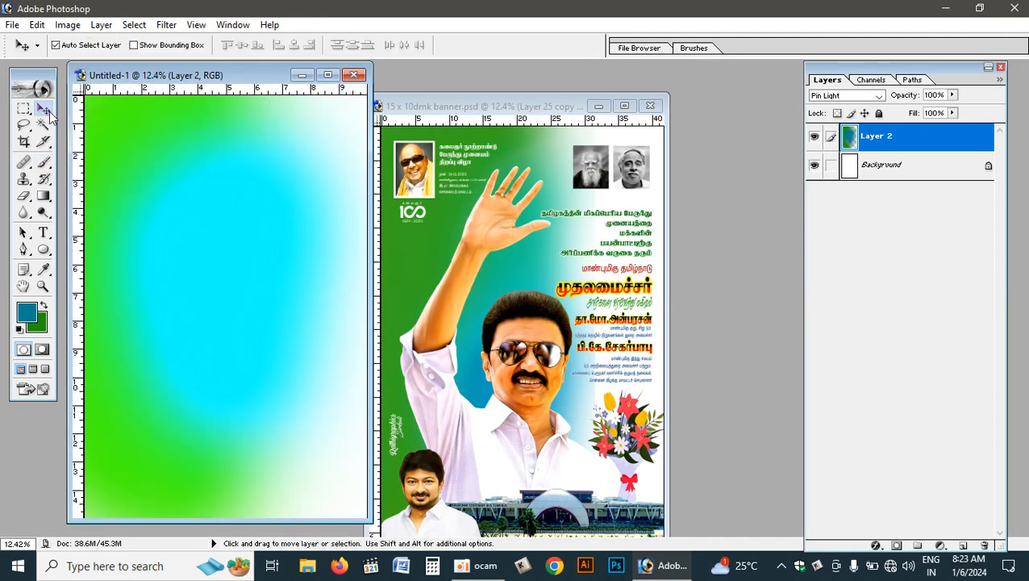
{"action": "left_click", "coordinate": [411, 170]}
{"action": "left_click_drag", "start_coordinate": [411, 169], "coordinate": [141, 143]}
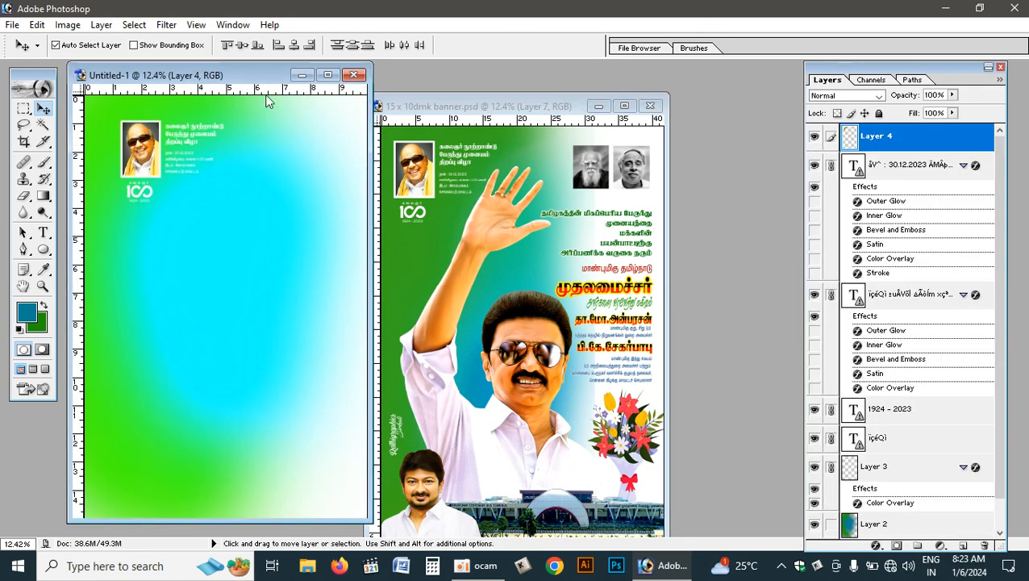
{"action": "left_click", "coordinate": [327, 75]}
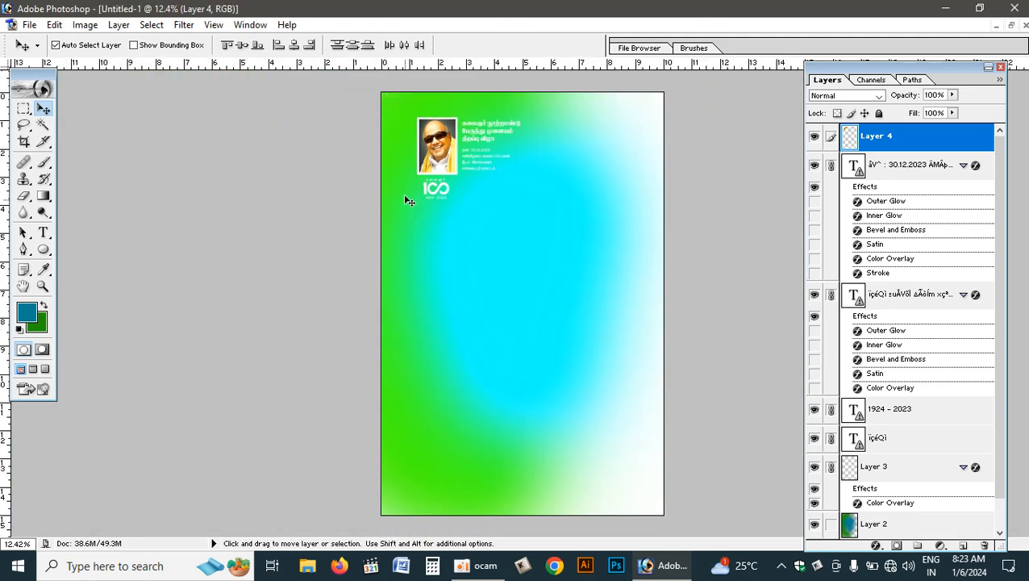
{"action": "left_click_drag", "start_coordinate": [433, 159], "coordinate": [416, 149]}
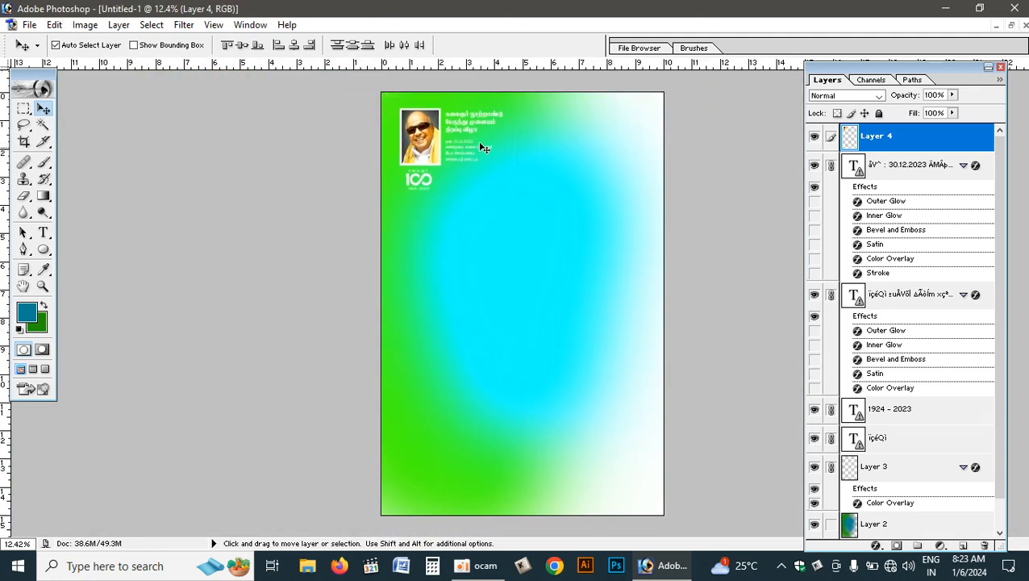
- Copy the pair of black-and-white portraits from the reference banner into the upper-right area of the new document
{"action": "left_click", "coordinate": [1012, 26]}
{"action": "left_click", "coordinate": [592, 166]}
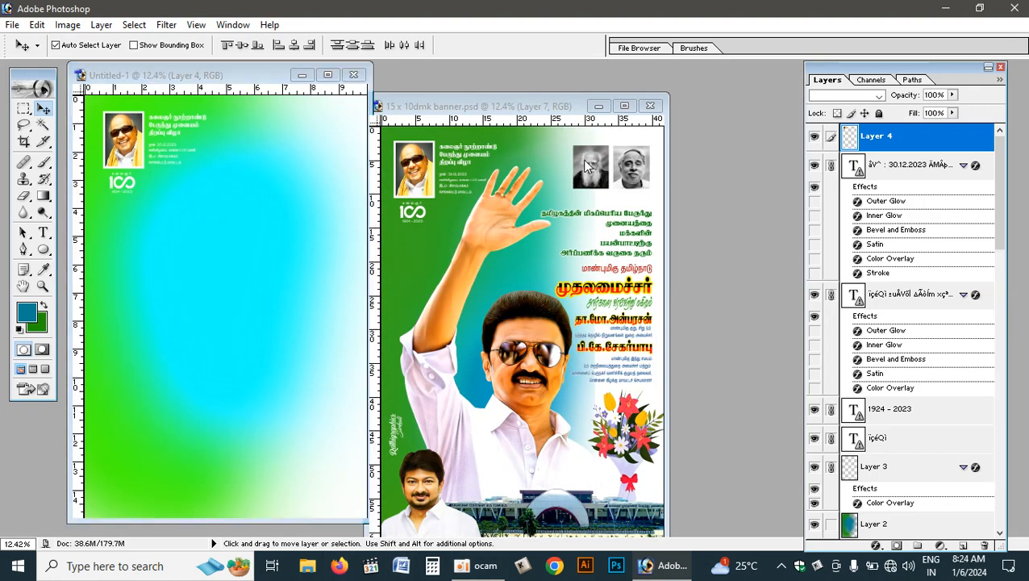
{"action": "left_click_drag", "start_coordinate": [592, 166], "coordinate": [295, 137]}
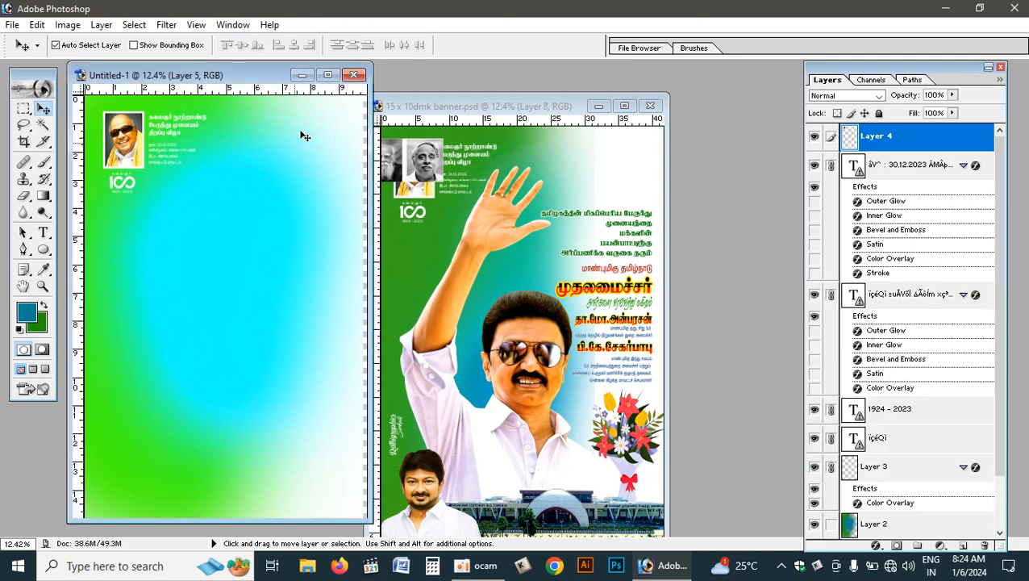
{"action": "left_click", "coordinate": [327, 74]}
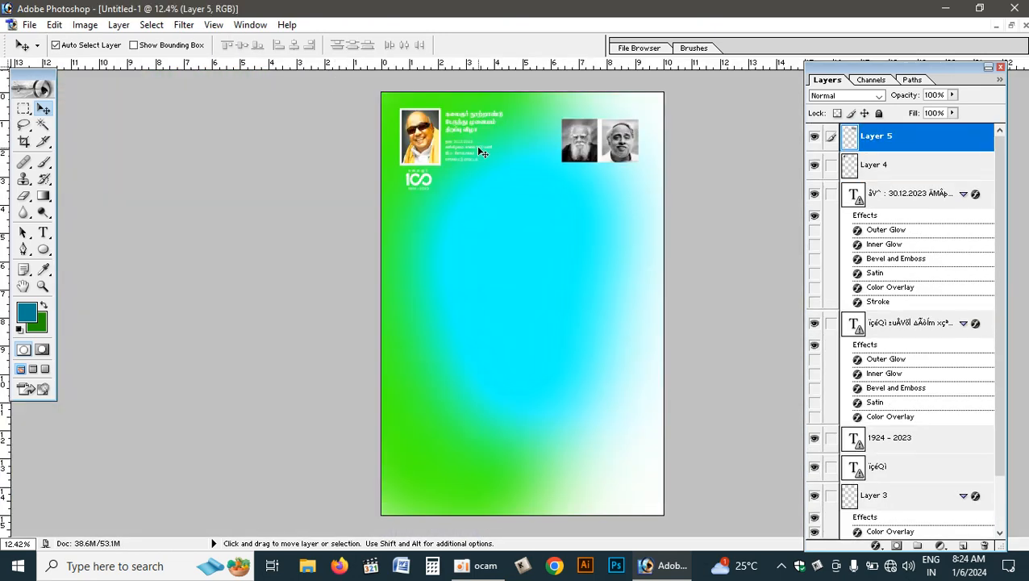
- Add a horizontal guide along the framed portrait's top edge and align the black-and-white portraits to it
{"action": "key", "text": "ctrl+plus"}
{"action": "key", "text": "ctrl+plus"}
{"action": "key", "text": "ctrl+plus"}
{"action": "left_click_drag", "start_coordinate": [511, 157], "coordinate": [432, 558]}
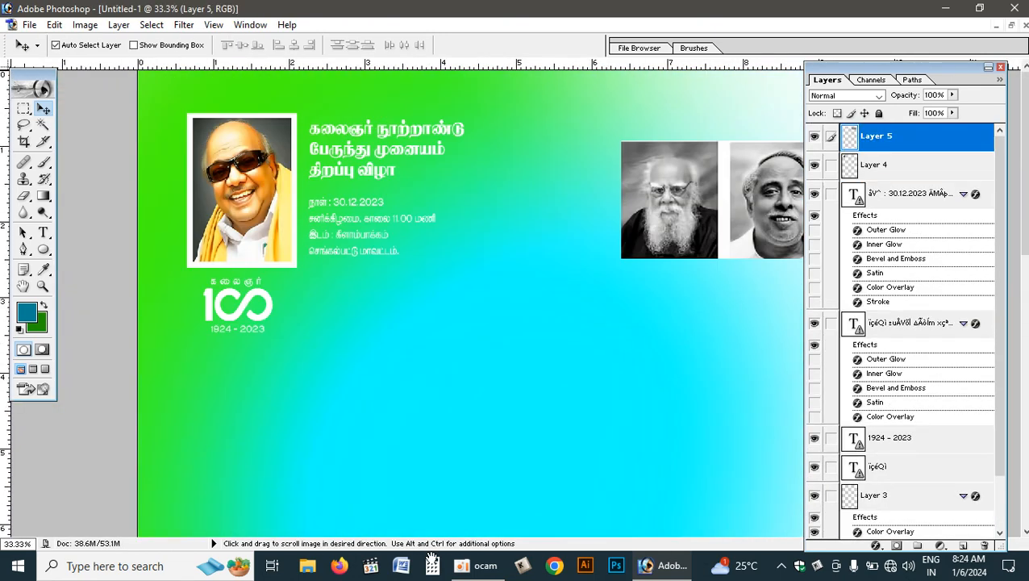
{"action": "left_click", "coordinate": [1000, 68]}
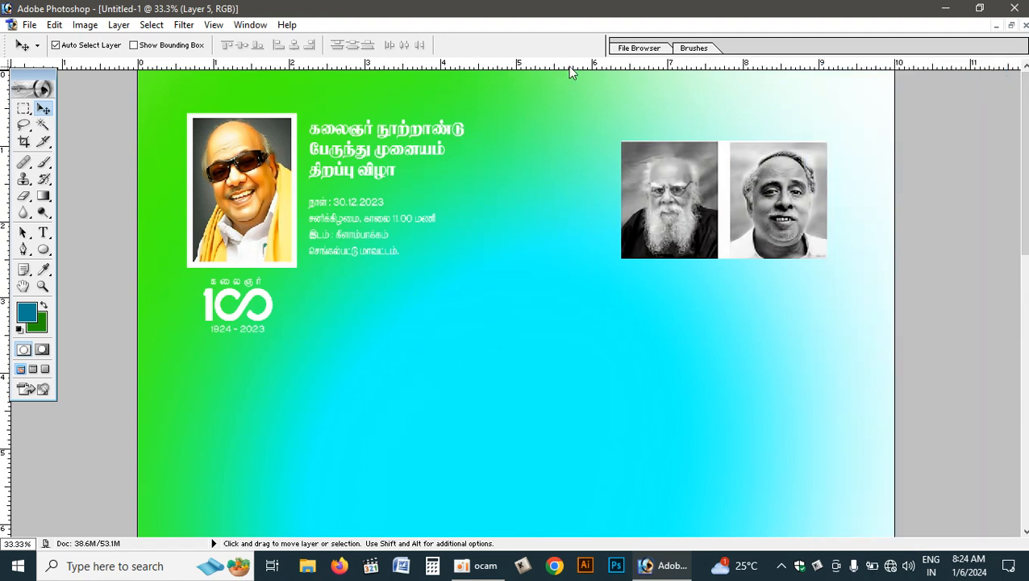
{"action": "left_click_drag", "start_coordinate": [568, 97], "coordinate": [568, 113]}
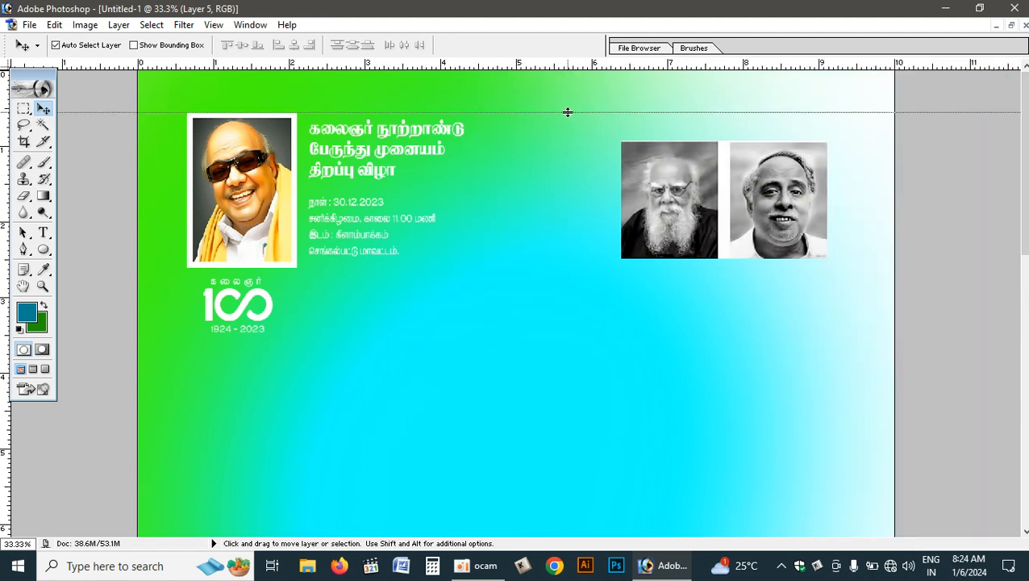
{"action": "left_click_drag", "start_coordinate": [672, 191], "coordinate": [674, 162]}
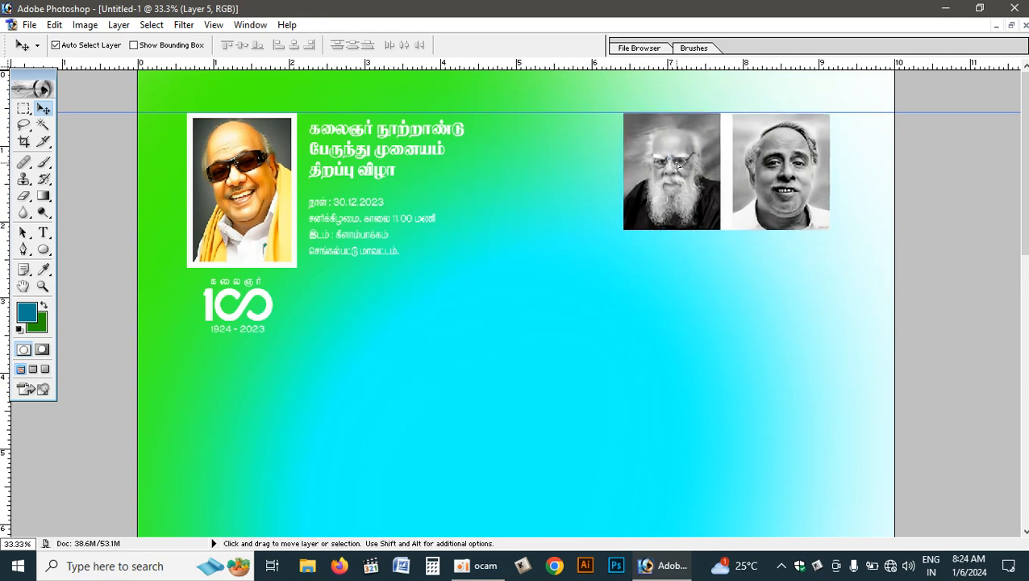
- Stretch the linked framed portrait, event text and 100 logo slightly wider with Free Transform, accepting the text rerendering for all layers
{"action": "left_click", "coordinate": [254, 178]}
{"action": "key", "text": "ctrl+t"}
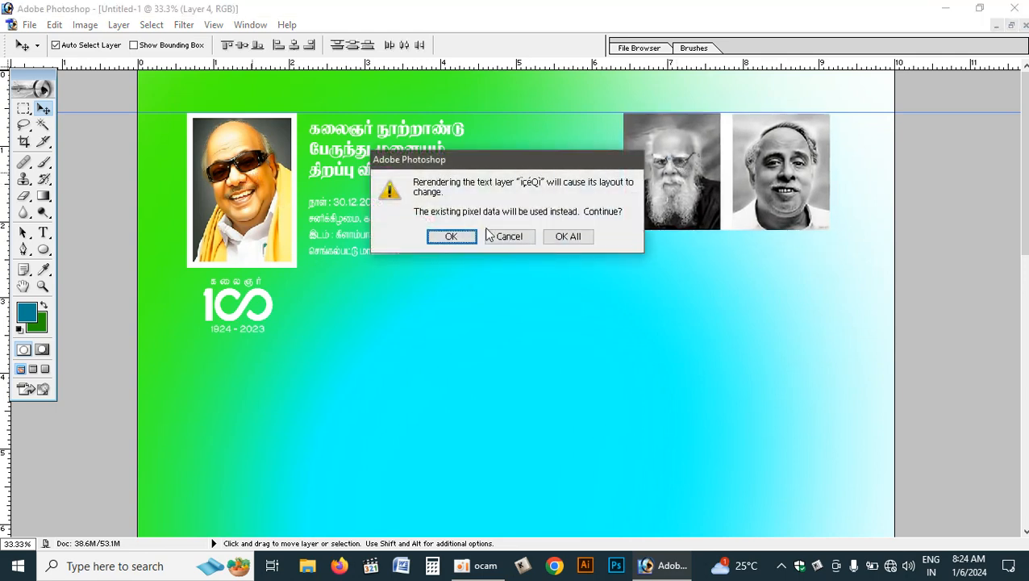
{"action": "left_click", "coordinate": [566, 234]}
{"action": "left_click_drag", "start_coordinate": [464, 222], "coordinate": [477, 222]}
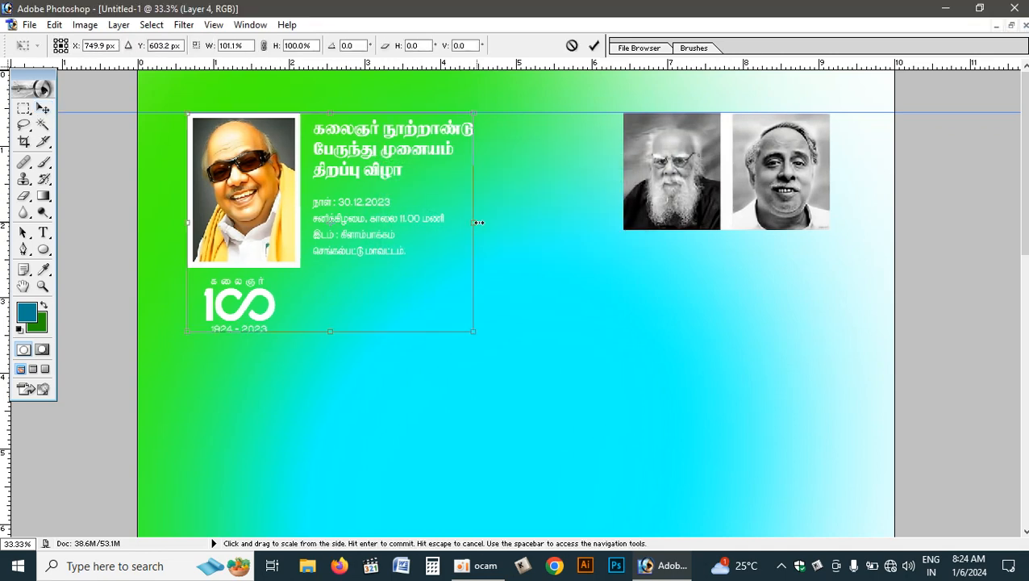
{"action": "key", "text": "Return"}
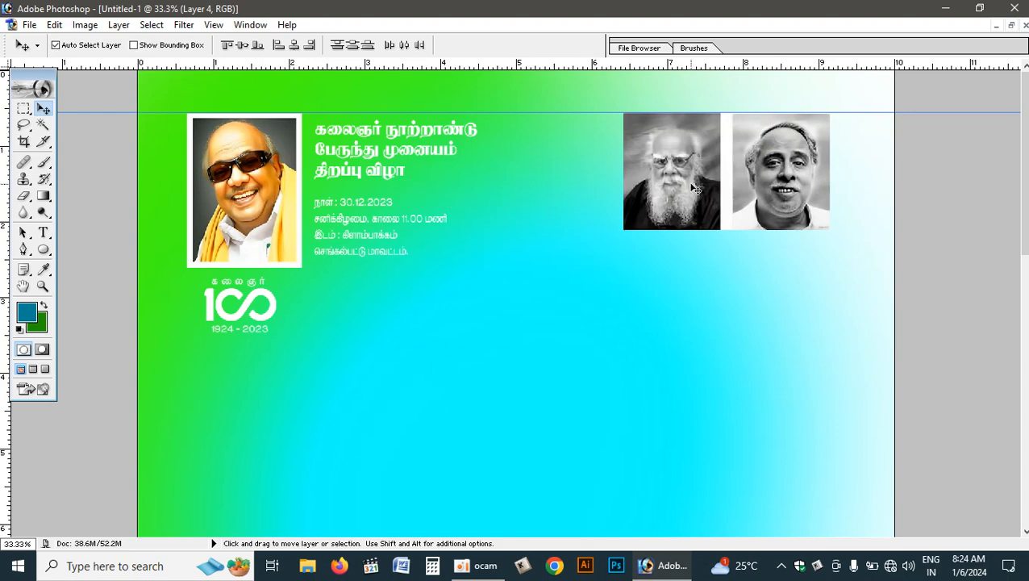
- Copy the waving leader's photo with the linked building and smaller portrait from the reference banner into the new document
{"action": "left_click", "coordinate": [1011, 26]}
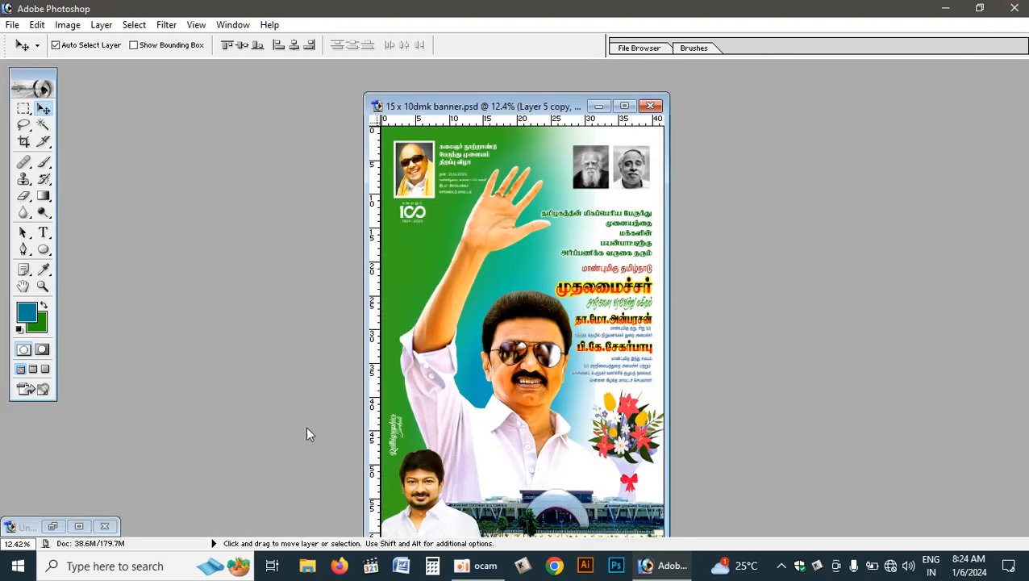
{"action": "left_click", "coordinate": [78, 525]}
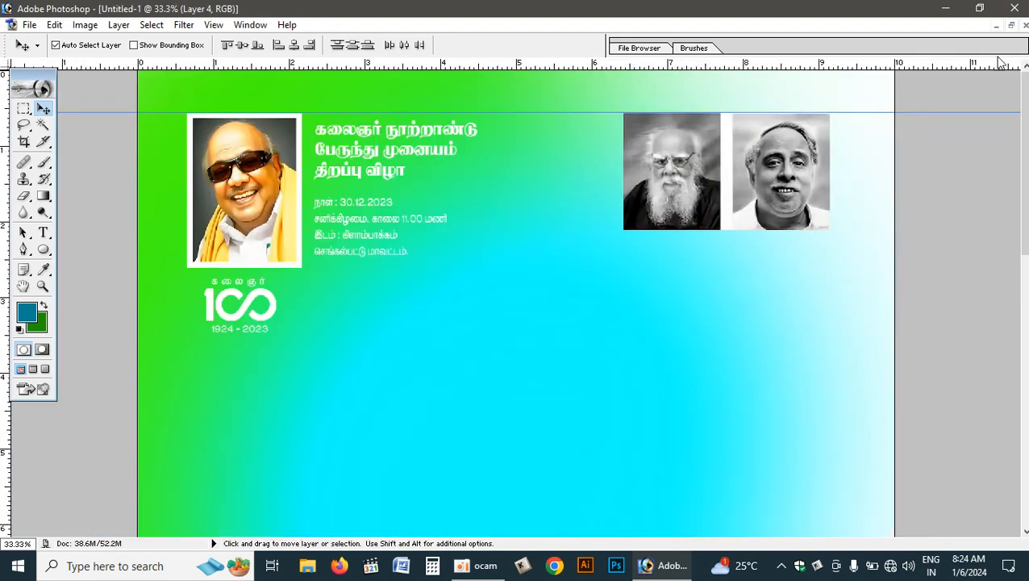
{"action": "left_click", "coordinate": [1011, 25]}
{"action": "left_click_drag", "start_coordinate": [542, 353], "coordinate": [308, 351]}
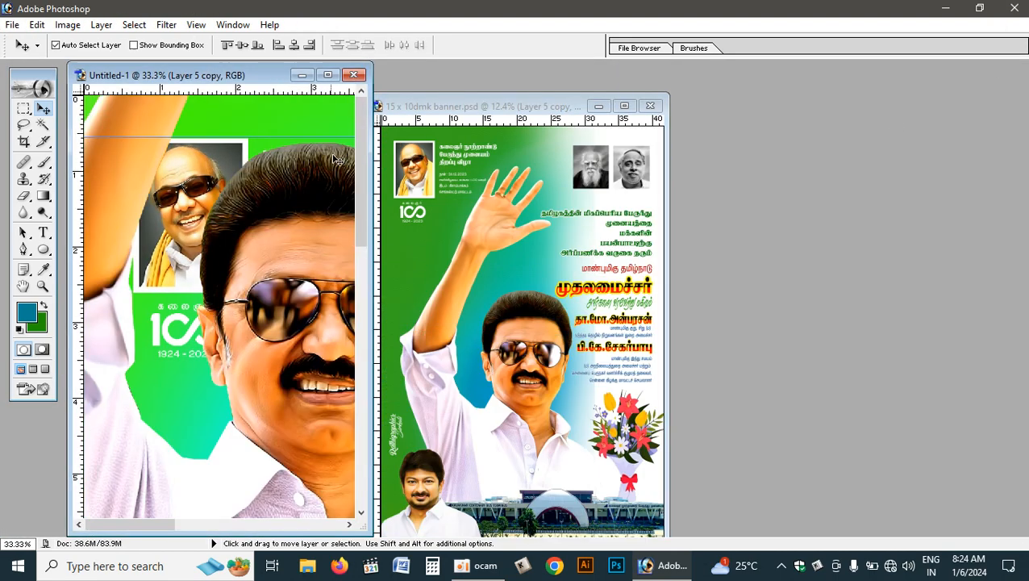
- Position the waving leader group so the building and smaller portrait sit along the canvas's bottom edge
{"action": "left_click", "coordinate": [327, 74]}
{"action": "key", "text": "ctrl+minus"}
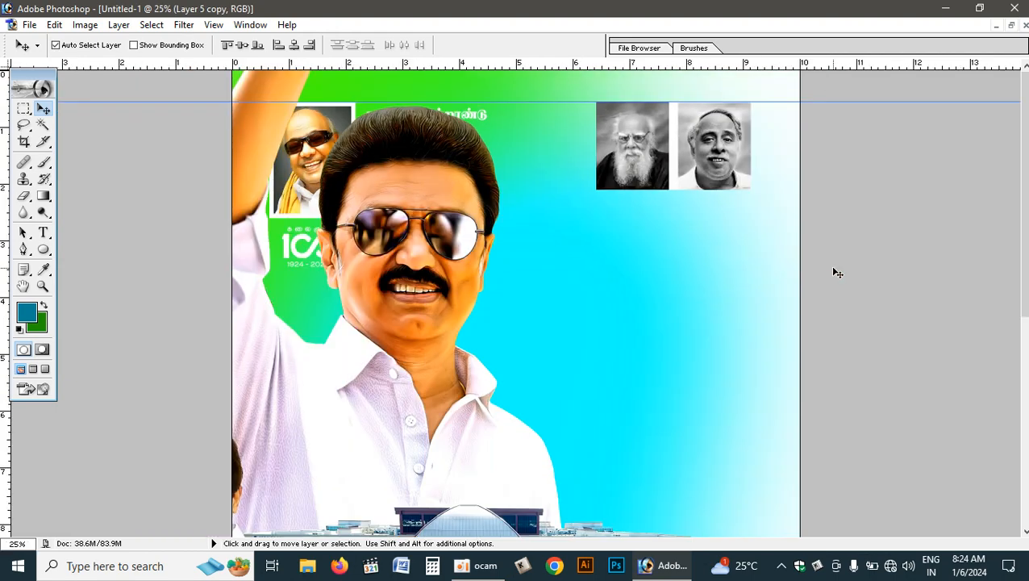
{"action": "key", "text": "ctrl+minus"}
{"action": "left_click_drag", "start_coordinate": [476, 245], "coordinate": [523, 393]}
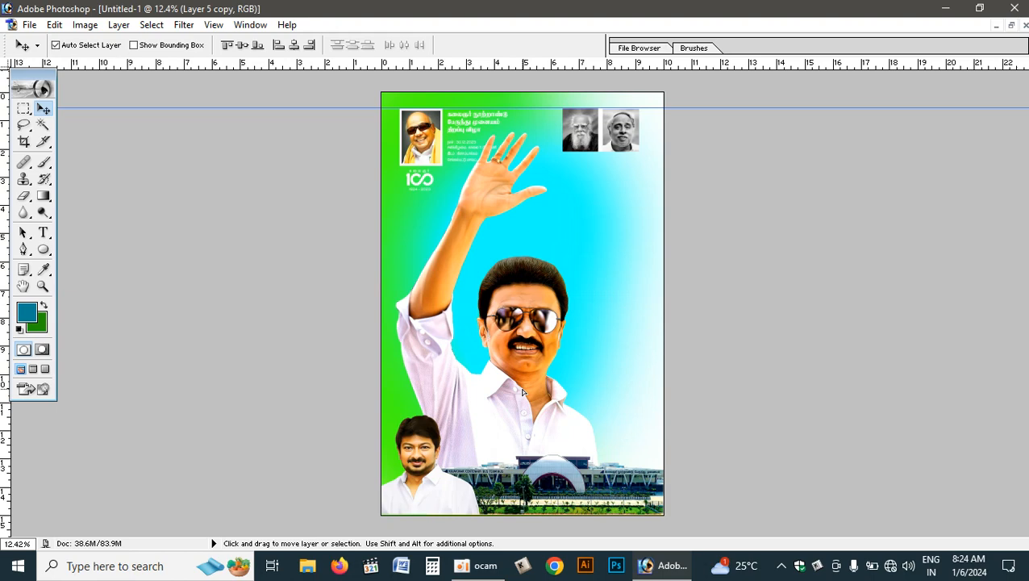
{"action": "key", "text": "Down"}
{"action": "key", "text": "Down"}
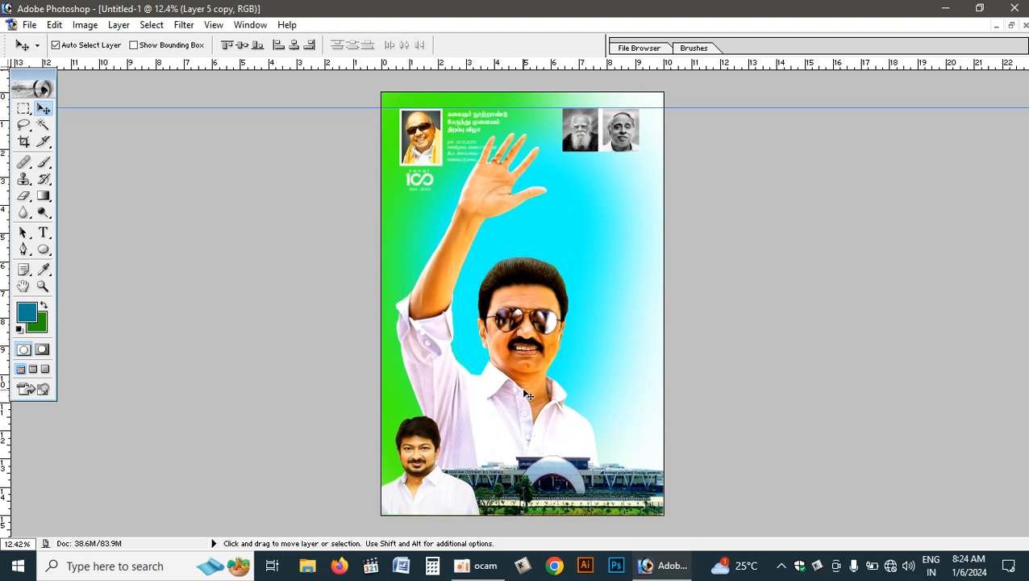
{"action": "key", "text": "ctrl+minus"}
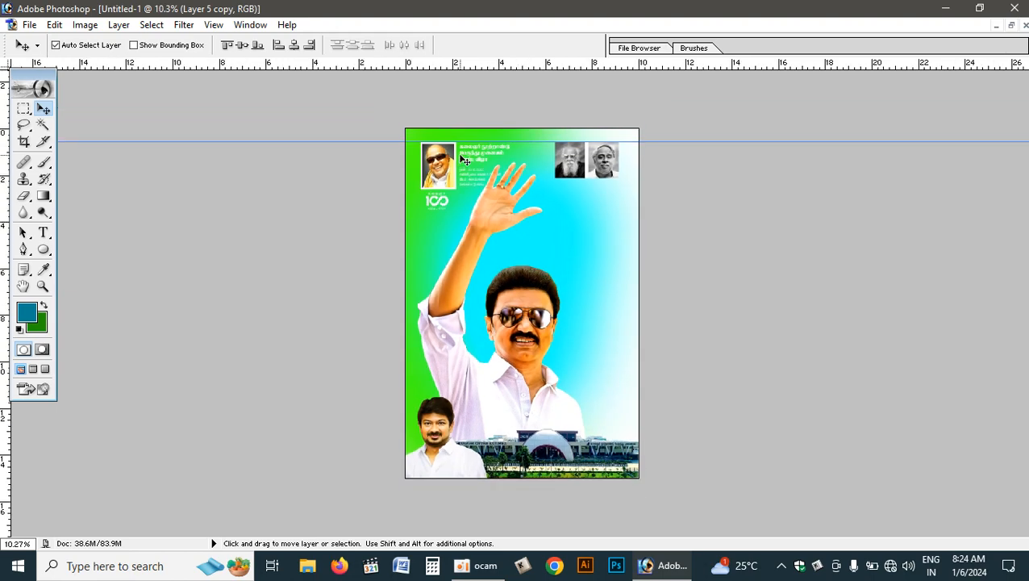
- Nudge the linked waving leader group horizontally to sit slightly further right, so the raised hand clears more of the event text
{"action": "key", "text": "ctrl+plus"}
{"action": "key", "text": "ctrl+plus"}
{"action": "key", "text": "ctrl+plus"}
{"action": "key", "text": "ctrl+plus"}
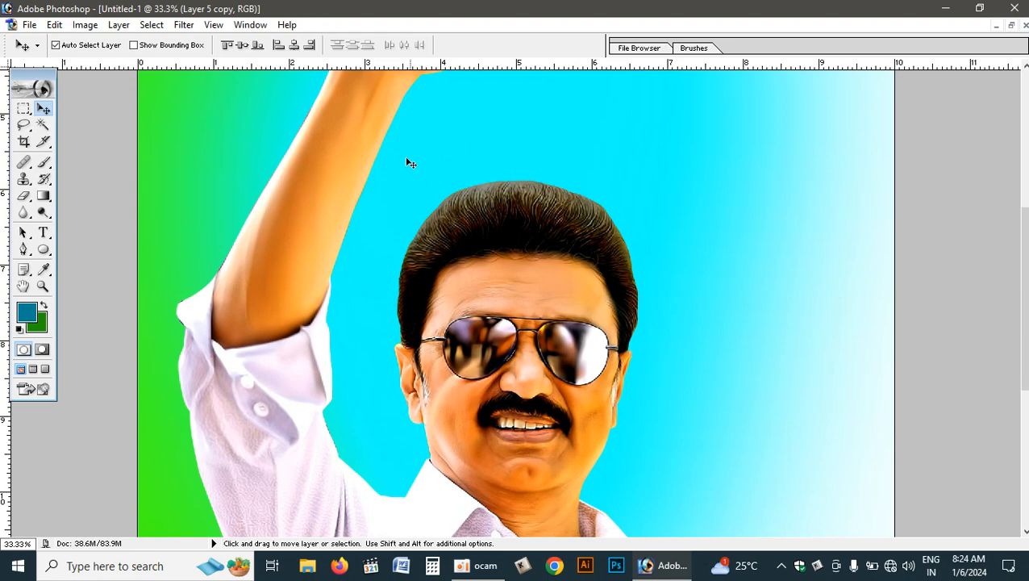
{"action": "key", "text": "space"}
{"action": "left_click_drag", "start_coordinate": [411, 164], "coordinate": [482, 493]}
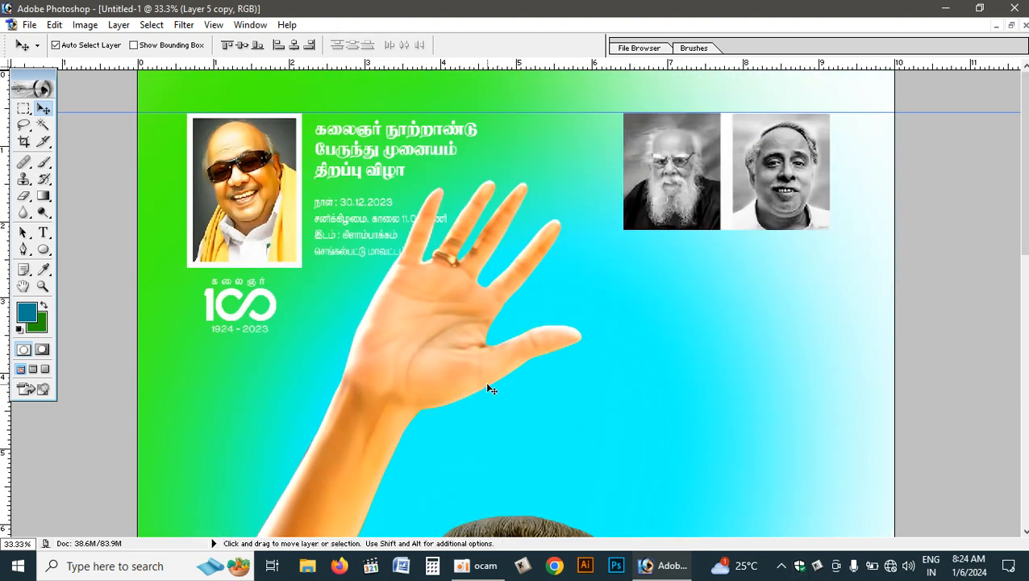
{"action": "key", "text": "ctrl+minus"}
{"action": "key", "text": "ctrl+minus"}
{"action": "key", "text": "ctrl+minus"}
{"action": "key", "text": "ctrl+minus"}
{"action": "key", "text": "Right"}
{"action": "key", "text": "Right"}
{"action": "key", "text": "Right"}
{"action": "key", "text": "Right"}
{"action": "key", "text": "Right"}
{"action": "key", "text": "Right"}
{"action": "key", "text": "Right"}
{"action": "key", "text": "Right"}
{"action": "key", "text": "Right"}
{"action": "key", "text": "Right"}
{"action": "key", "text": "Right"}
{"action": "key", "text": "Right"}
{"action": "key", "text": "Right"}
{"action": "key", "text": "Right"}
{"action": "key", "text": "Right"}
{"action": "key", "text": "Right"}
{"action": "key", "text": "Right"}
{"action": "key", "text": "Right"}
{"action": "key", "text": "Right"}
{"action": "key", "text": "Right"}
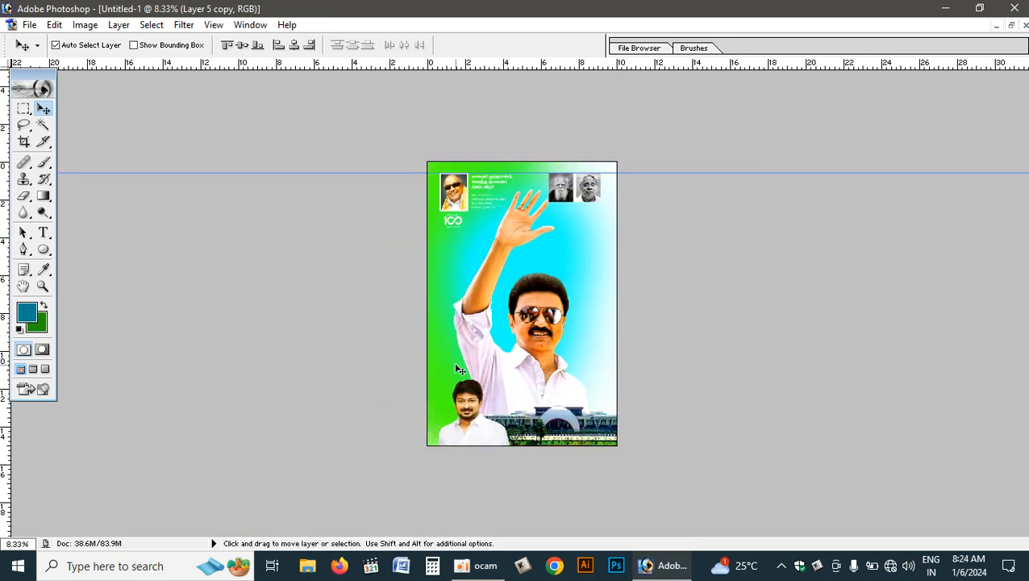
{"action": "key", "text": "Left"}
{"action": "key", "text": "Left"}
{"action": "key", "text": "Left"}
{"action": "key", "text": "Left"}
{"action": "key", "text": "Left"}
{"action": "key", "text": "Left"}
{"action": "key", "text": "Left"}
{"action": "key", "text": "Left"}
{"action": "key", "text": "Left"}
{"action": "key", "text": "Left"}
{"action": "key", "text": "Left"}
{"action": "key", "text": "Left"}
{"action": "key", "text": "Left"}
{"action": "key", "text": "Left"}
{"action": "key", "text": "Left"}
{"action": "key", "text": "Left"}
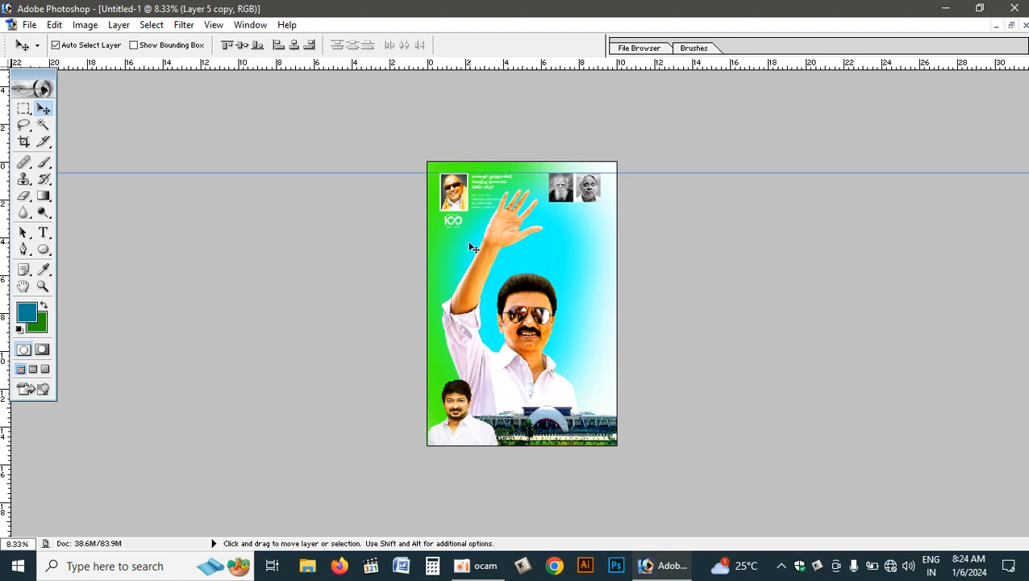
- Move the linked framed portrait, event text and 100 logo left until the event time line clears the raised hand
{"action": "key", "text": "ctrl+plus"}
{"action": "key", "text": "ctrl+plus"}
{"action": "key", "text": "ctrl+plus"}
{"action": "scroll", "coordinate": [497, 281], "scroll_direction": "up", "scroll_amount": 5}
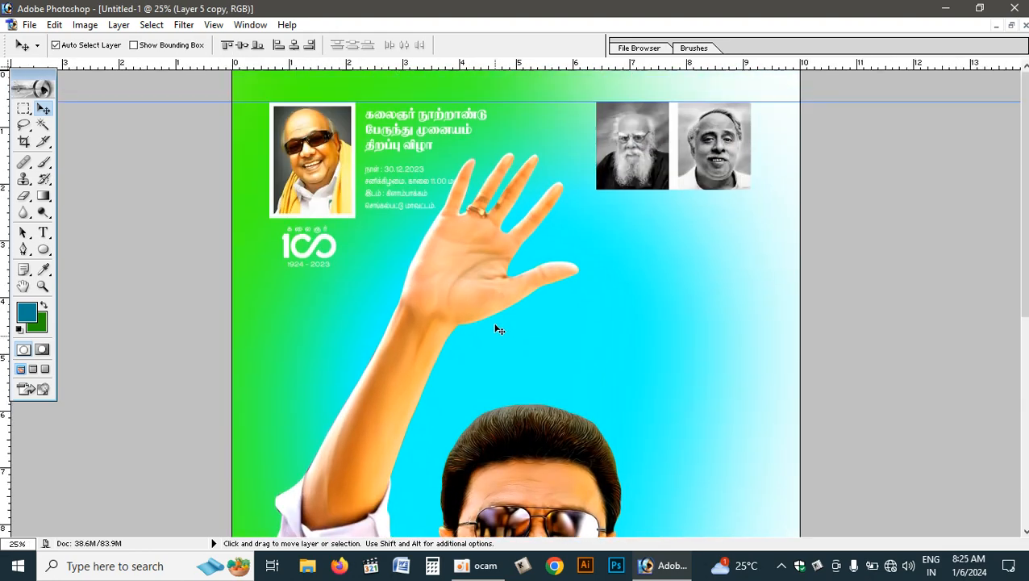
{"action": "key", "text": "ctrl+plus"}
{"action": "left_click_drag", "start_coordinate": [517, 328], "coordinate": [486, 487]}
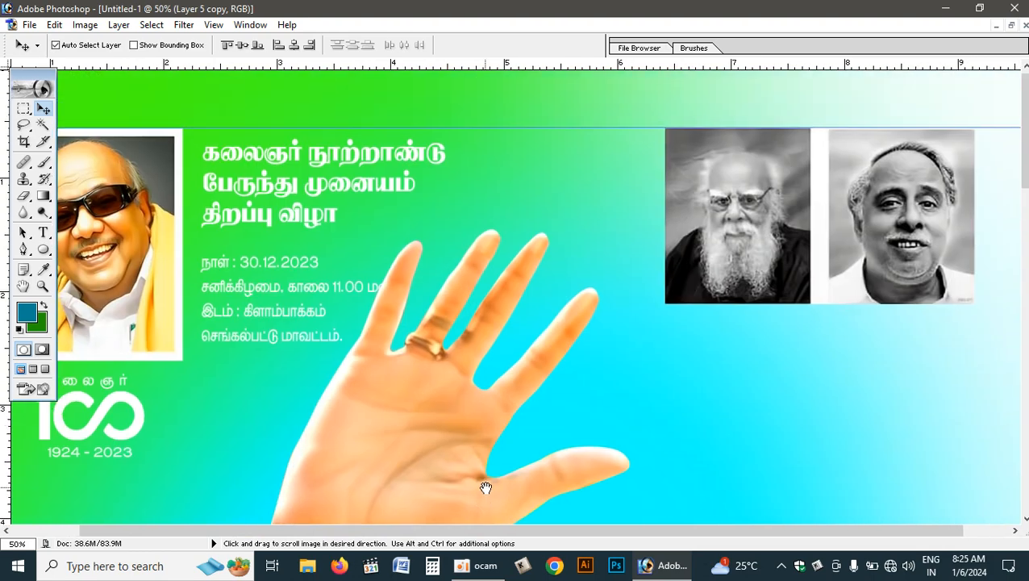
{"action": "left_click", "coordinate": [146, 258]}
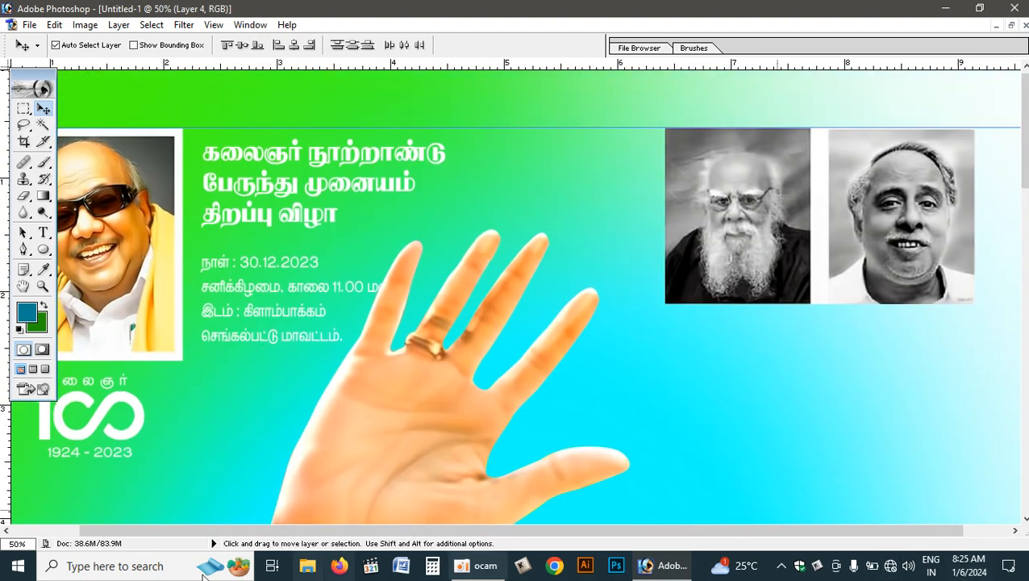
{"action": "left_click_drag", "start_coordinate": [303, 532], "coordinate": [237, 532]}
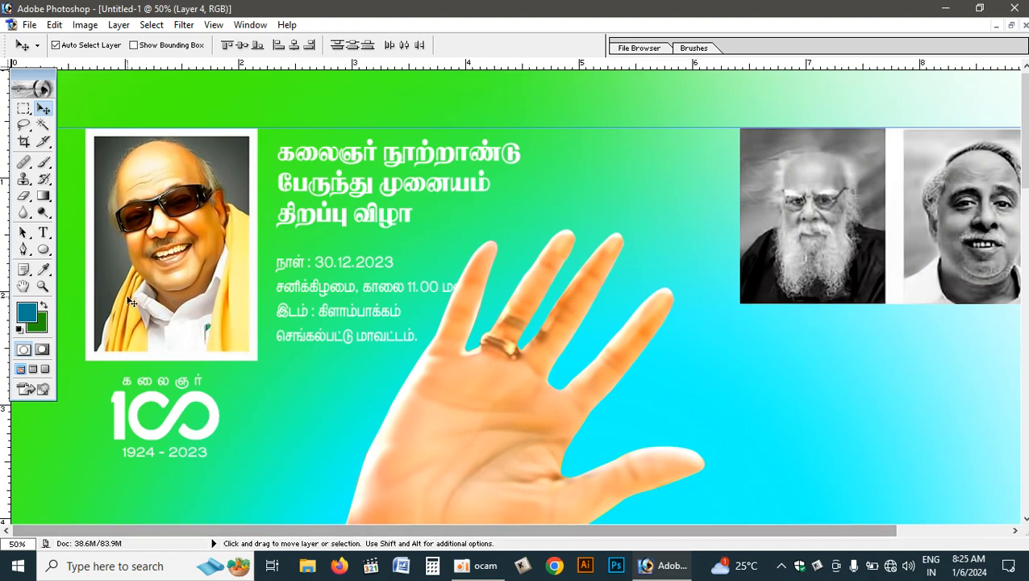
{"action": "left_click_drag", "start_coordinate": [193, 285], "coordinate": [171, 291]}
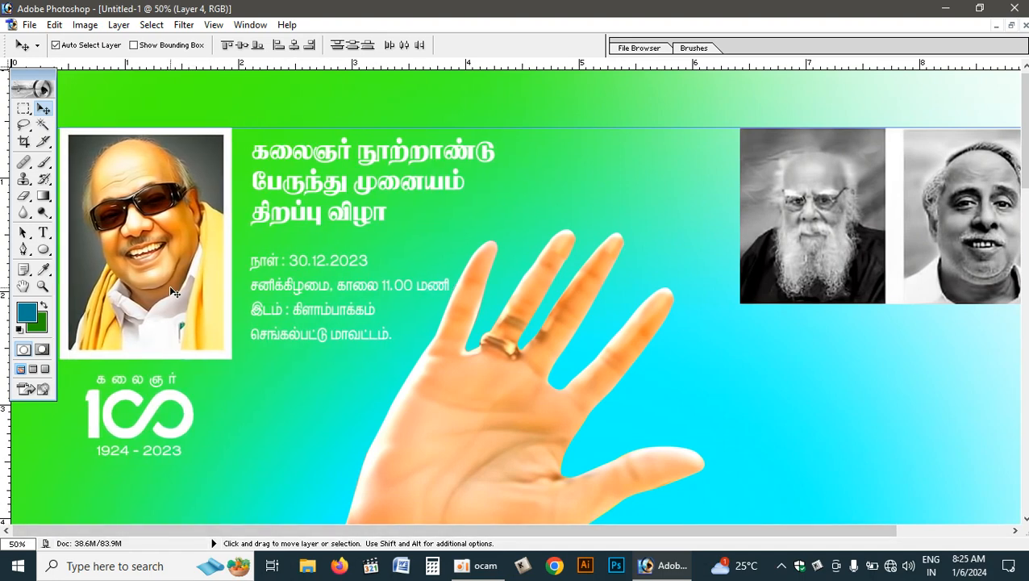
{"action": "key", "text": "ctrl+minus"}
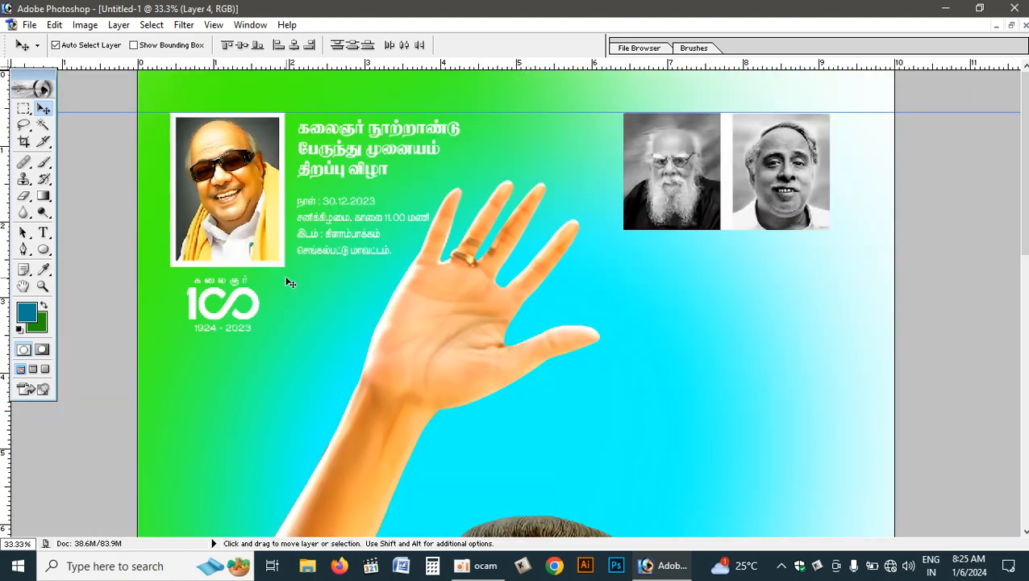
{"action": "key", "text": "ctrl+minus"}
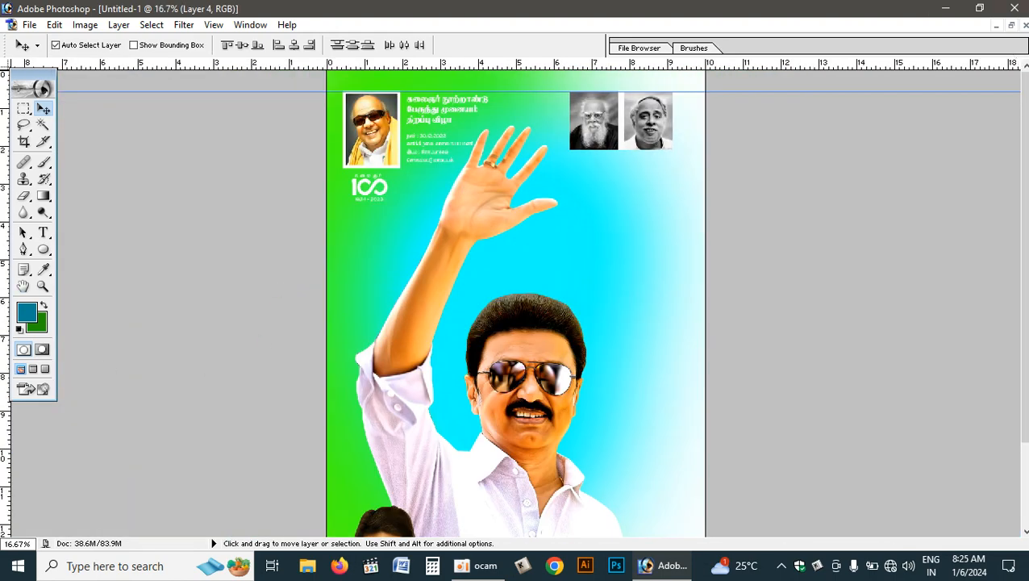
- Copy the linked Tamil welcome text block from the 15 x 10dmk banner.psd reference into the new document and maximize that document
{"action": "left_click", "coordinate": [1013, 27]}
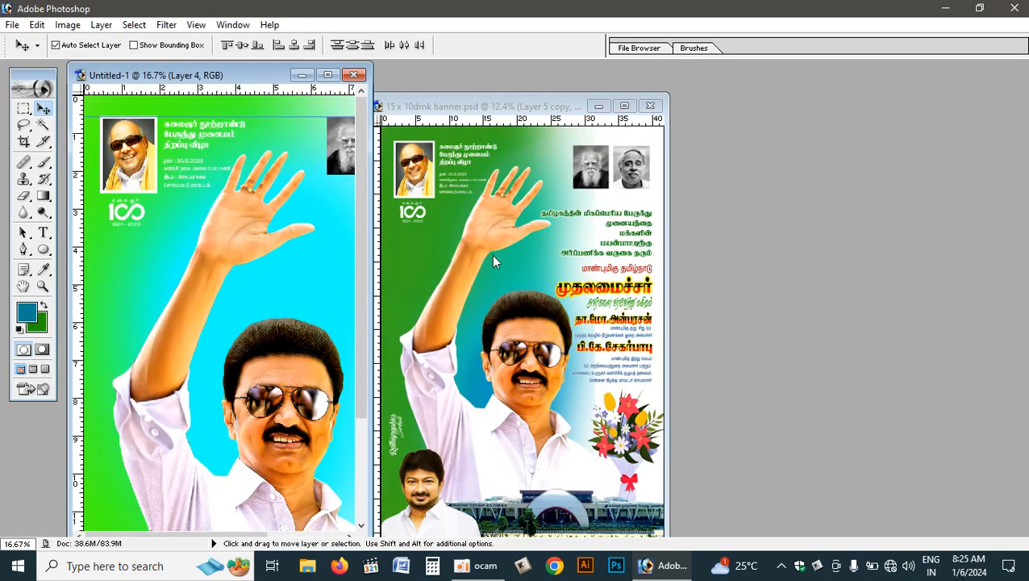
{"action": "left_click", "coordinate": [618, 289]}
{"action": "left_click", "coordinate": [615, 292]}
{"action": "left_click_drag", "start_coordinate": [609, 289], "coordinate": [332, 257]}
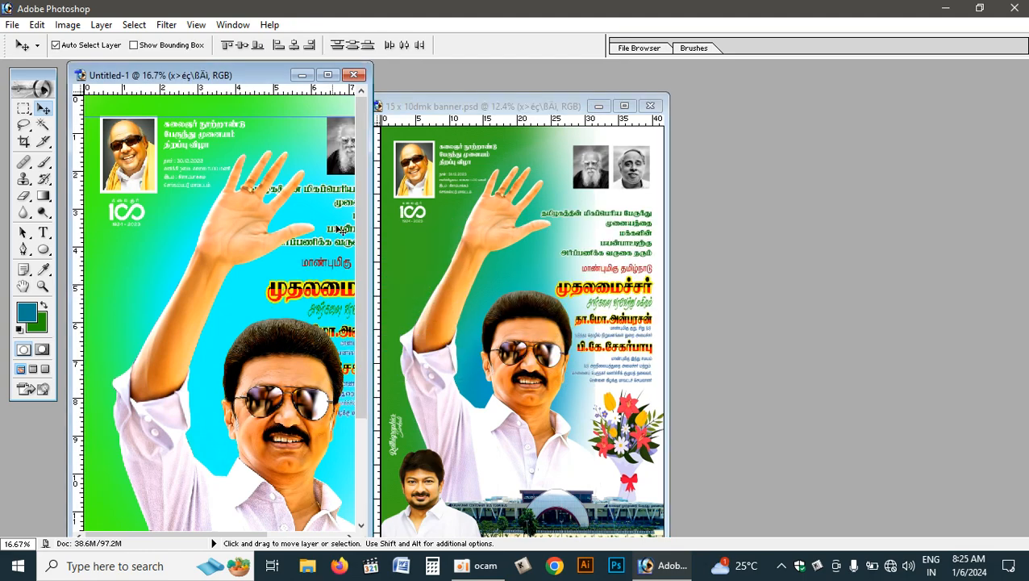
{"action": "left_click", "coordinate": [328, 74]}
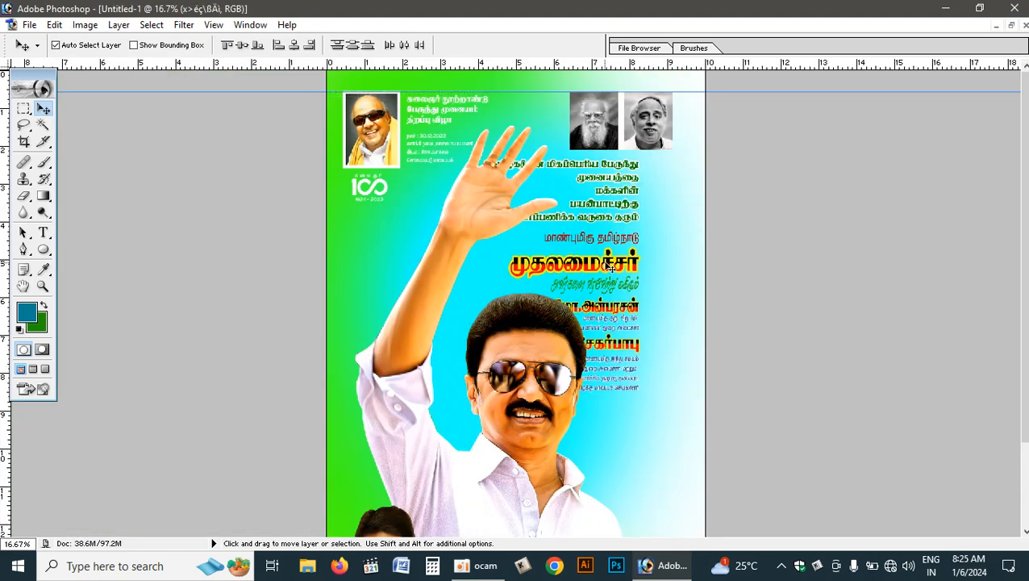
- Move the copied Tamil text block right so it sits farther from the leader's hand and face
{"action": "left_click", "coordinate": [599, 267]}
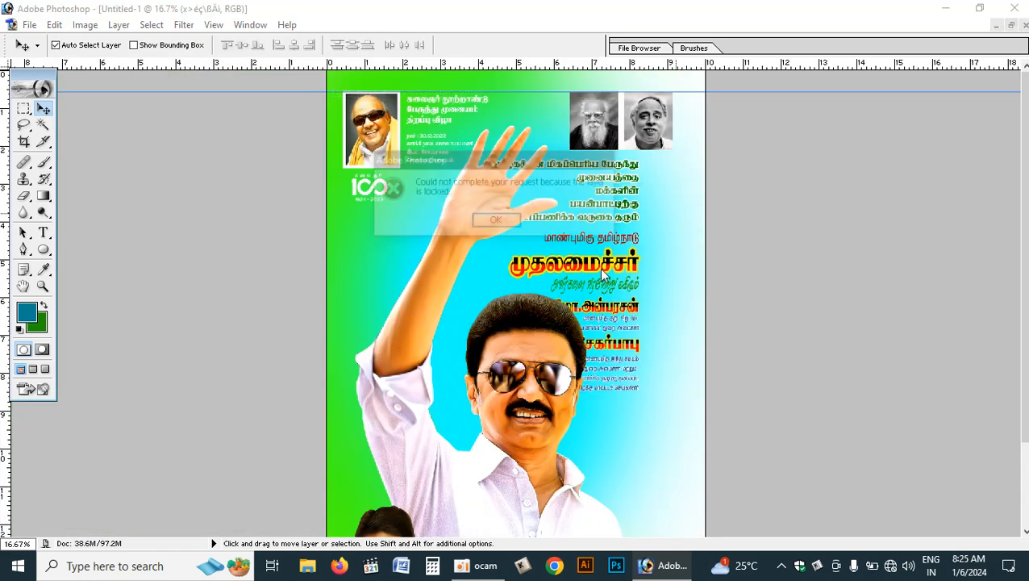
{"action": "left_click", "coordinate": [494, 221]}
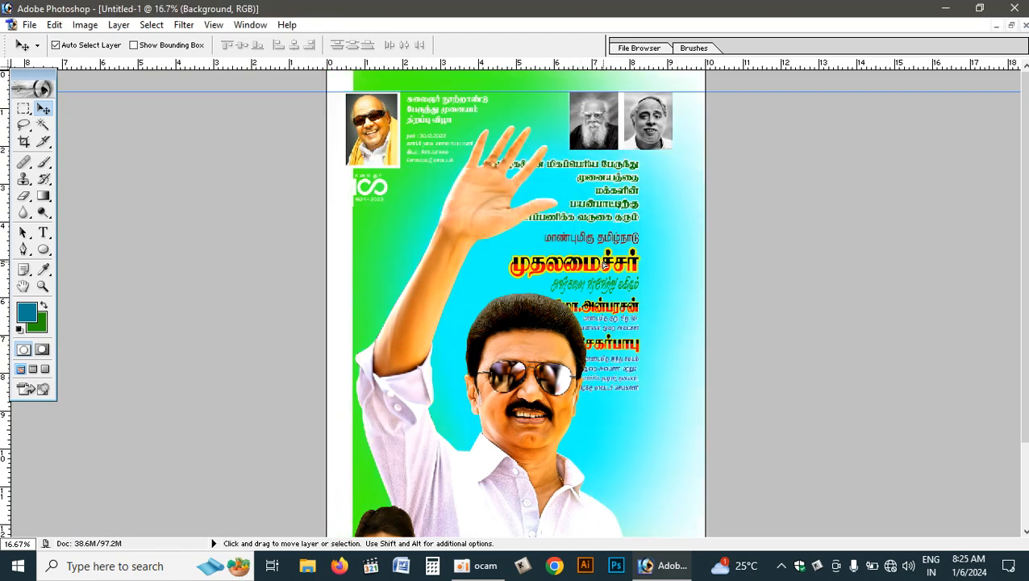
{"action": "left_click", "coordinate": [579, 276]}
{"action": "left_click", "coordinate": [577, 270]}
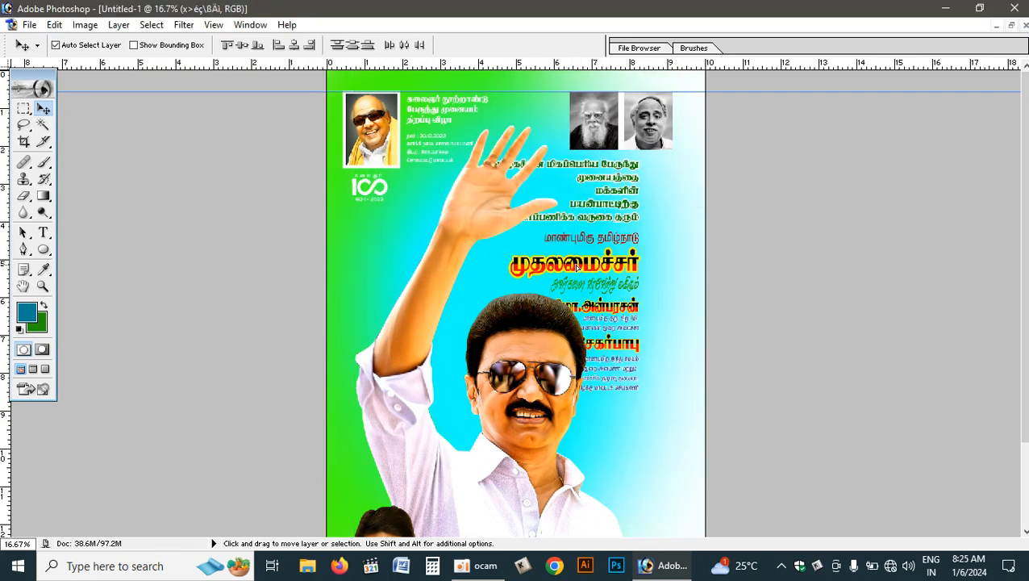
{"action": "left_click", "coordinate": [577, 271]}
{"action": "left_click", "coordinate": [597, 268]}
{"action": "left_click_drag", "start_coordinate": [600, 265], "coordinate": [632, 271]}
- Shift the black-and-white portraits slightly right, then line up the text block's right edge with them and raise it closer
{"action": "left_click_drag", "start_coordinate": [643, 118], "coordinate": [650, 117]}
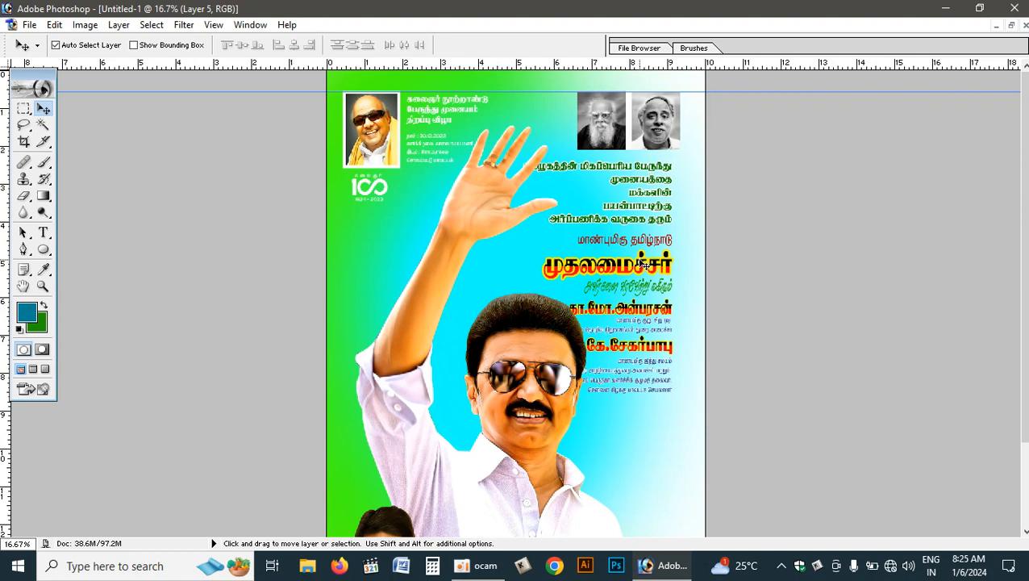
{"action": "left_click_drag", "start_coordinate": [643, 256], "coordinate": [653, 256]}
{"action": "left_click", "coordinate": [658, 260]}
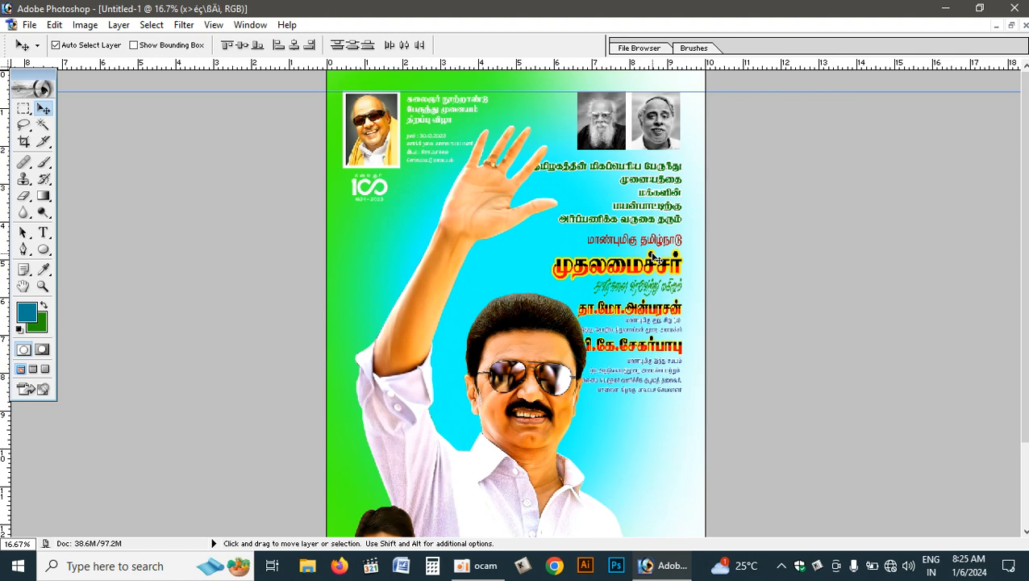
{"action": "key", "text": "shift+Up"}
{"action": "key", "text": "shift+Up"}
{"action": "key", "text": "shift+Up"}
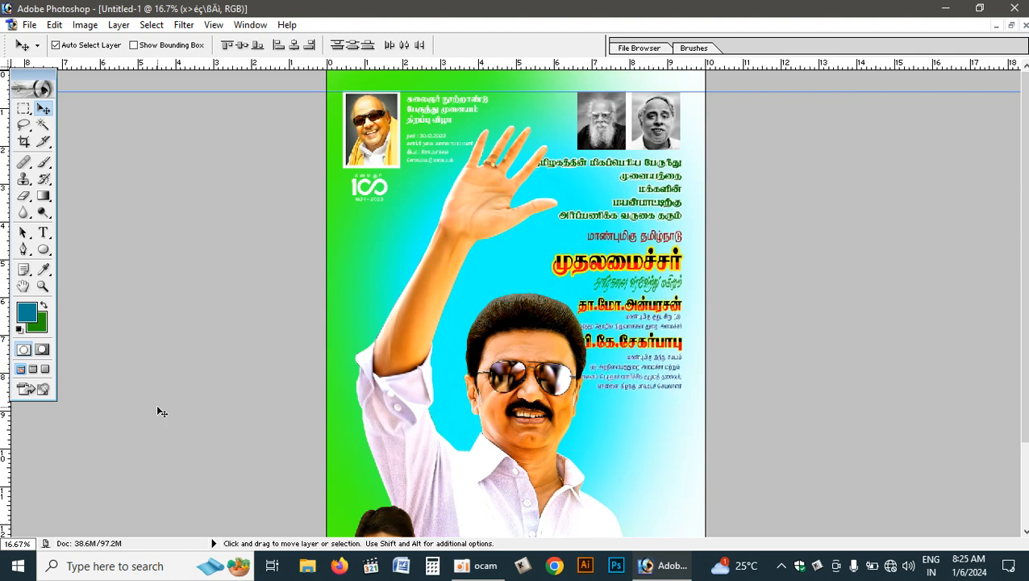
- Add a vertical guide along the Tamil text block's right edge
{"action": "left_click_drag", "start_coordinate": [11, 458], "coordinate": [682, 528]}
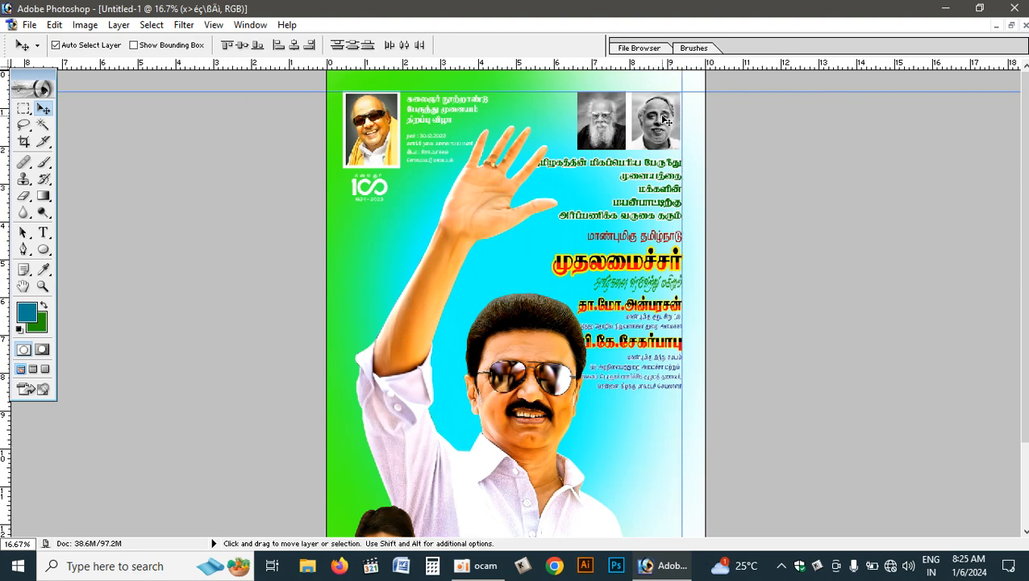
{"action": "key", "text": "ctrl+plus"}
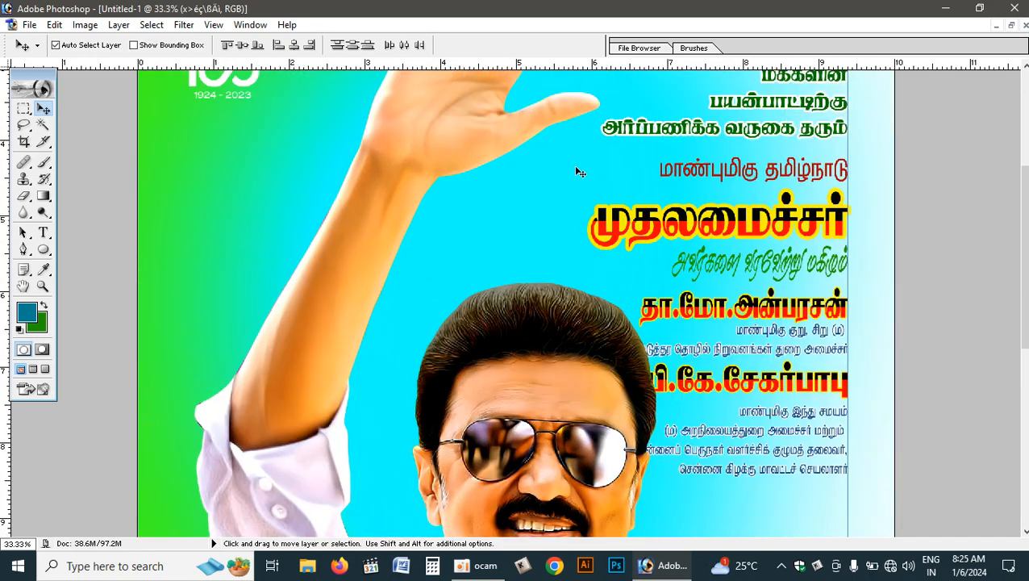
{"action": "scroll", "coordinate": [674, 296], "scroll_direction": "up", "scroll_amount": 5}
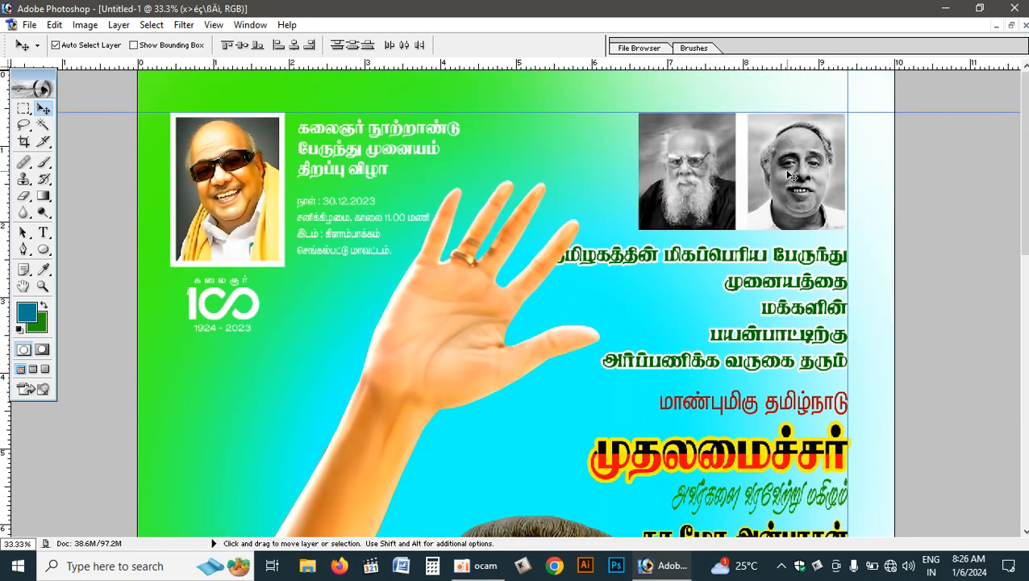
{"action": "scroll", "coordinate": [793, 246], "scroll_direction": "down", "scroll_amount": 2}
{"action": "scroll", "coordinate": [795, 282], "scroll_direction": "up", "scroll_amount": 6}
{"action": "left_click", "coordinate": [24, 108]}
{"action": "left_click_drag", "start_coordinate": [863, 213], "coordinate": [894, 351]}
{"action": "key", "text": "ctrl+d"}
- Create a new vertical guide at 10mm to mark the left margin
{"action": "left_click", "coordinate": [213, 25]}
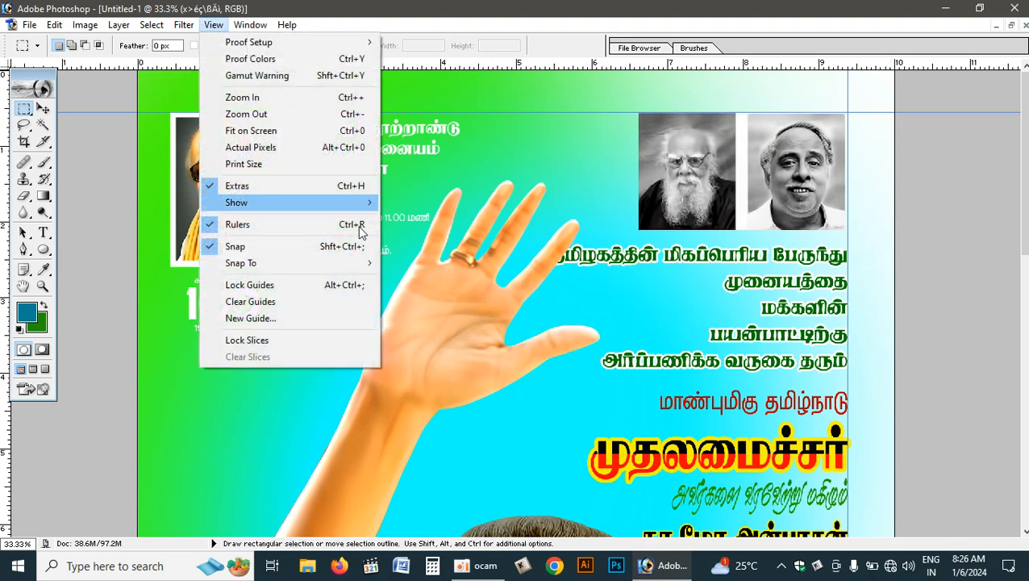
{"action": "left_click", "coordinate": [250, 318]}
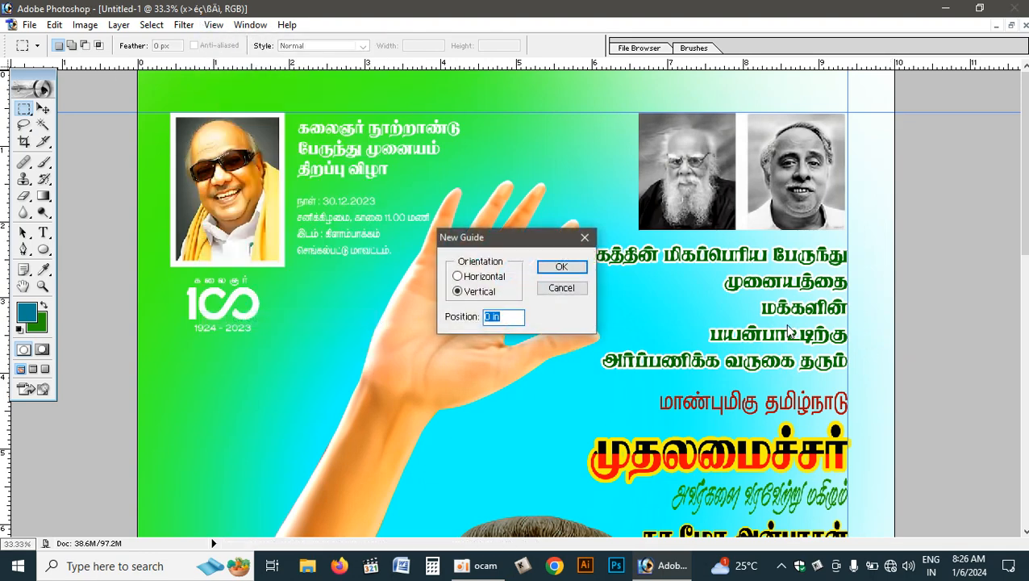
{"action": "type", "text": "10mm"}
{"action": "key", "text": "Return"}
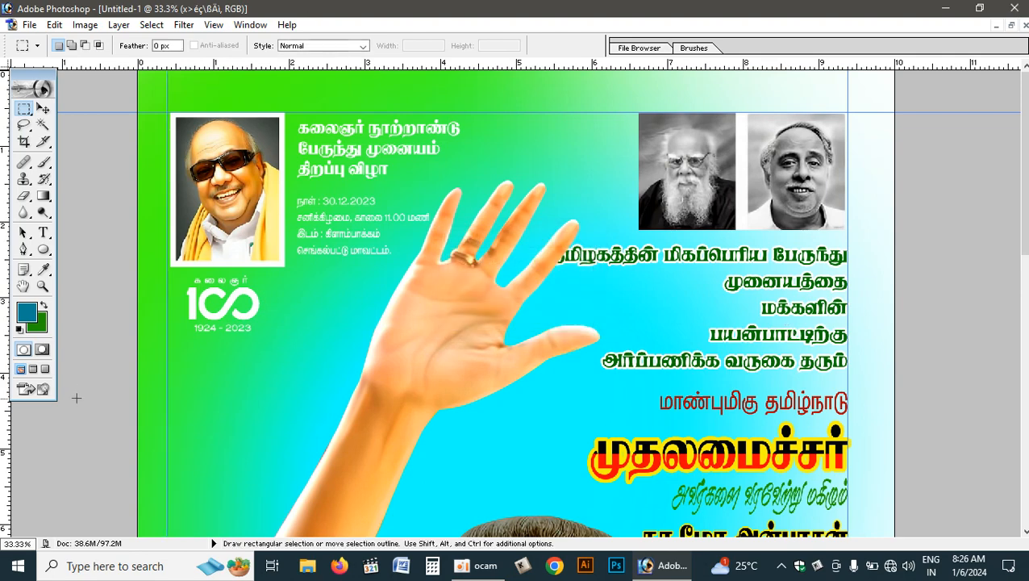
- Fill a rectangle as wide as the left margin with the teal foreground color on a new layer and place it against the right canvas edge
{"action": "left_click_drag", "start_coordinate": [158, 394], "coordinate": [166, 420]}
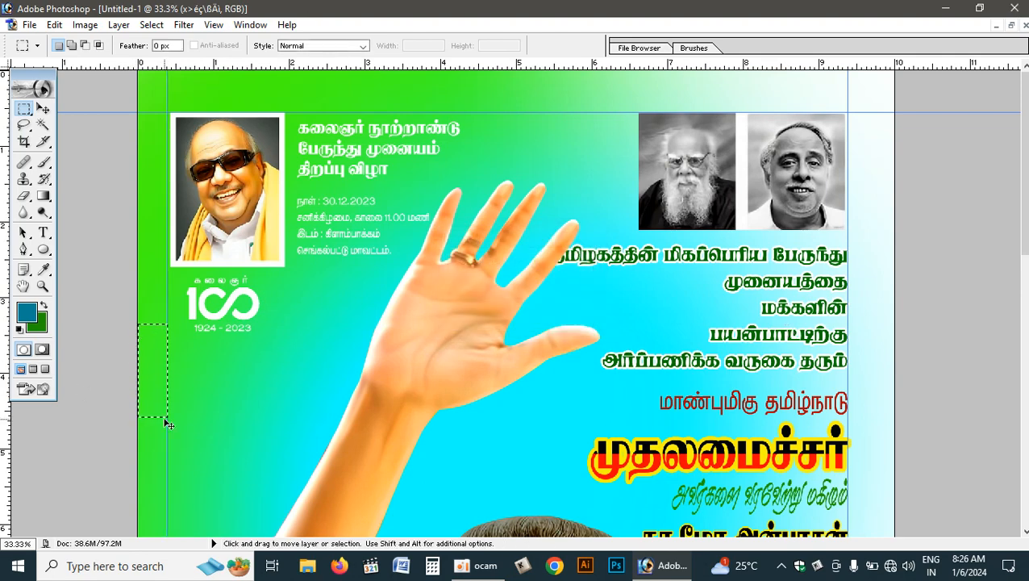
{"action": "key", "text": "ctrl+shift+n"}
{"action": "key", "text": "Return"}
{"action": "key", "text": "alt+BackSpace"}
{"action": "key", "text": "ctrl+d"}
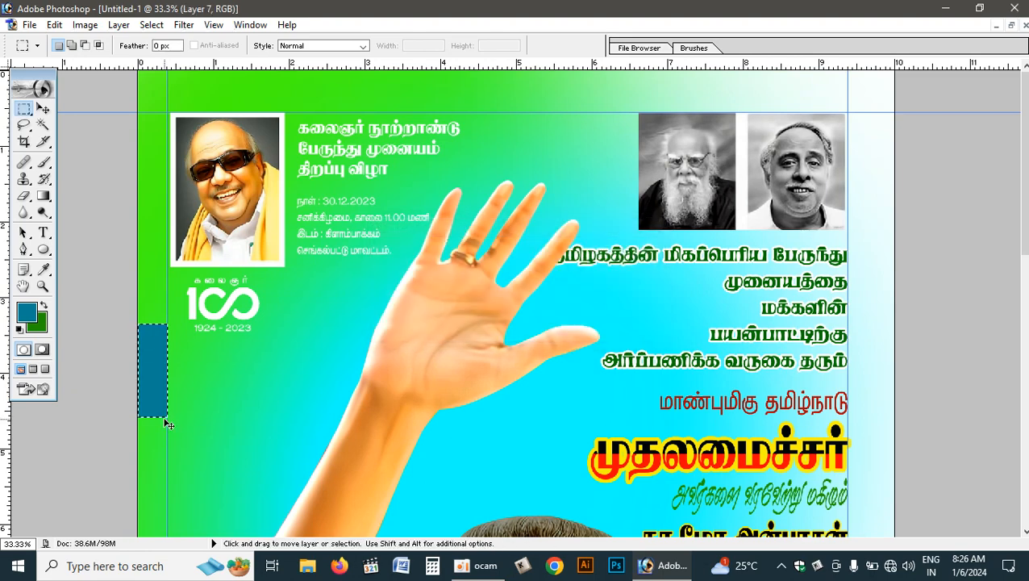
{"action": "key", "text": "v"}
{"action": "left_click_drag", "start_coordinate": [149, 381], "coordinate": [865, 384]}
- Move the right vertical guide to the teal rectangle's inner edge and align the black-and-white portraits and text block to it
{"action": "left_click", "coordinate": [809, 182]}
{"action": "left_click_drag", "start_coordinate": [809, 182], "coordinate": [827, 183]}
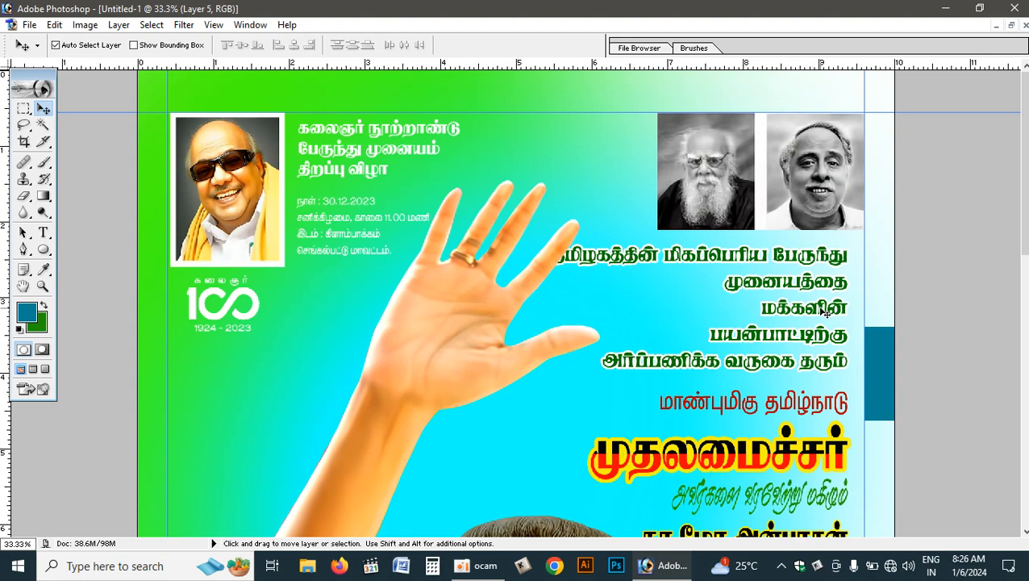
{"action": "left_click_drag", "start_coordinate": [819, 309], "coordinate": [833, 309]}
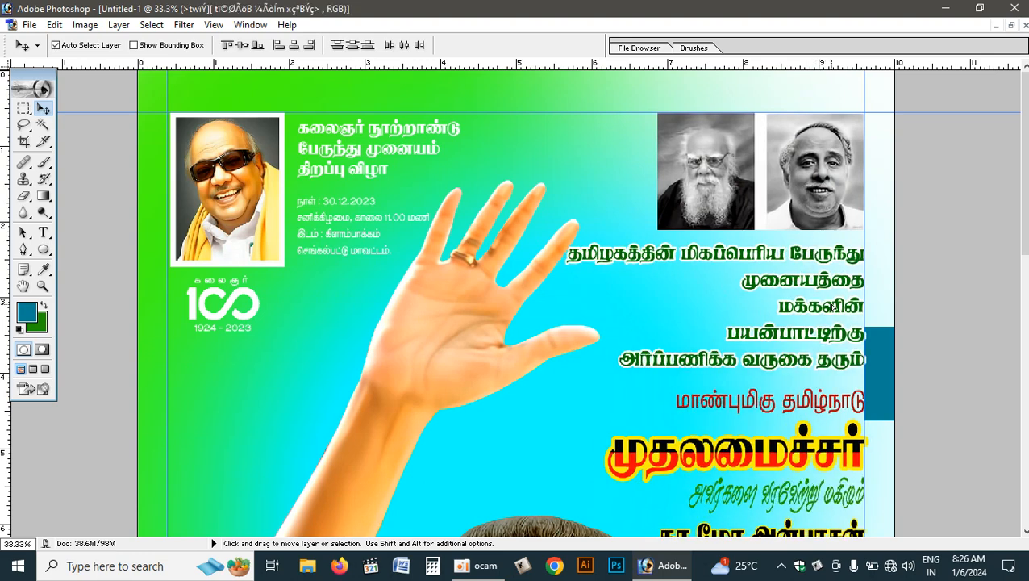
- Nudge the linked Tamil text block slightly down to widen the gap below the black-and-white portraits
{"action": "scroll", "coordinate": [885, 352], "scroll_direction": "down", "scroll_amount": 5}
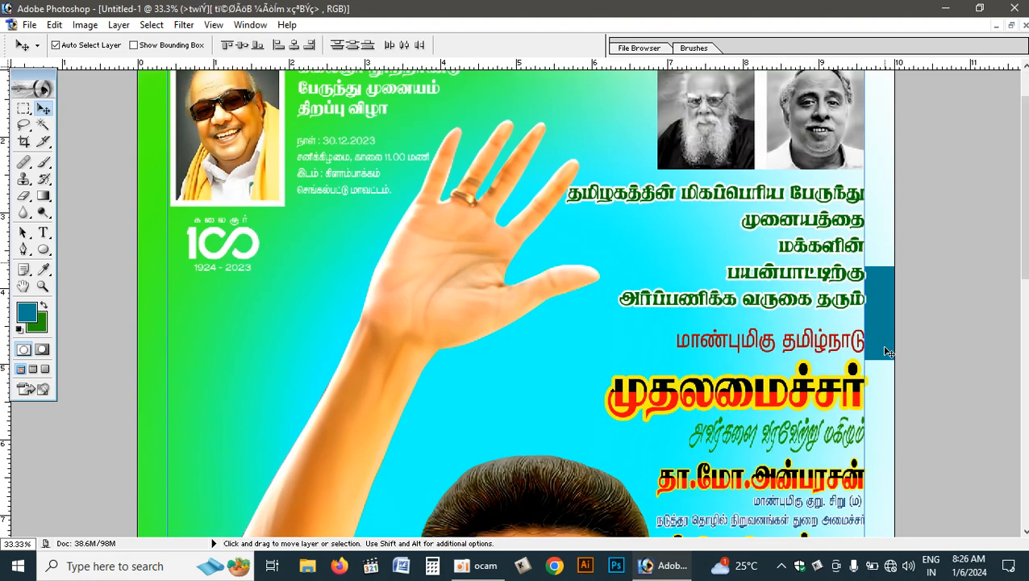
{"action": "scroll", "coordinate": [884, 350], "scroll_direction": "up", "scroll_amount": 2}
{"action": "scroll", "coordinate": [843, 334], "scroll_direction": "down", "scroll_amount": 3}
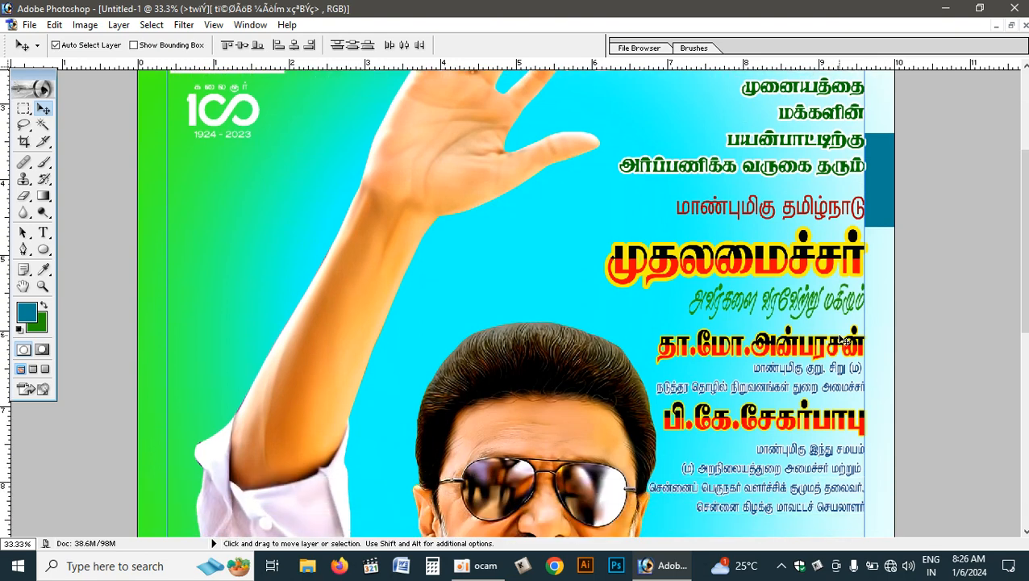
{"action": "scroll", "coordinate": [844, 337], "scroll_direction": "up", "scroll_amount": 5}
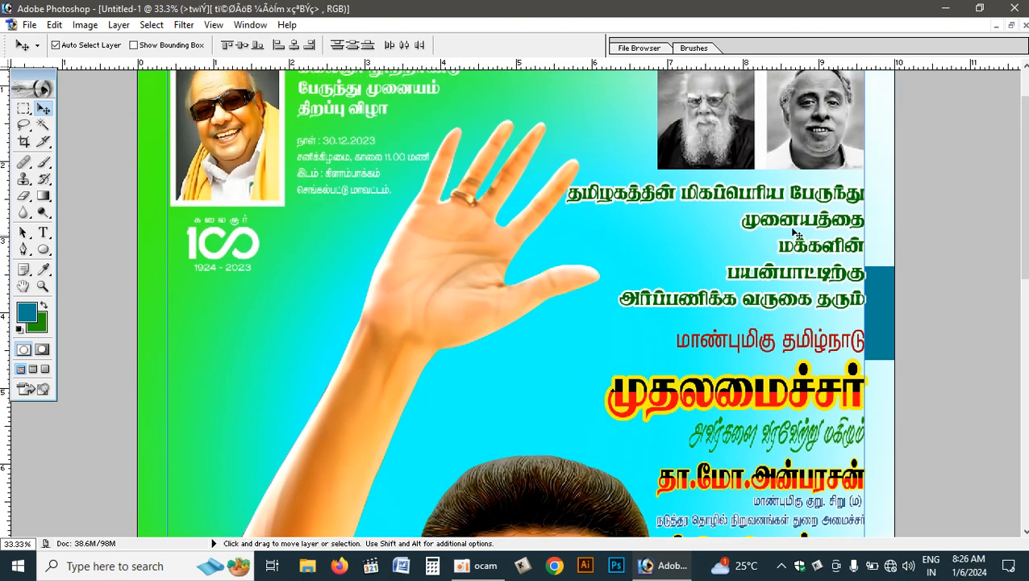
{"action": "left_click", "coordinate": [776, 389]}
{"action": "key", "text": "Down"}
{"action": "key", "text": "Down"}
{"action": "key", "text": "Down"}
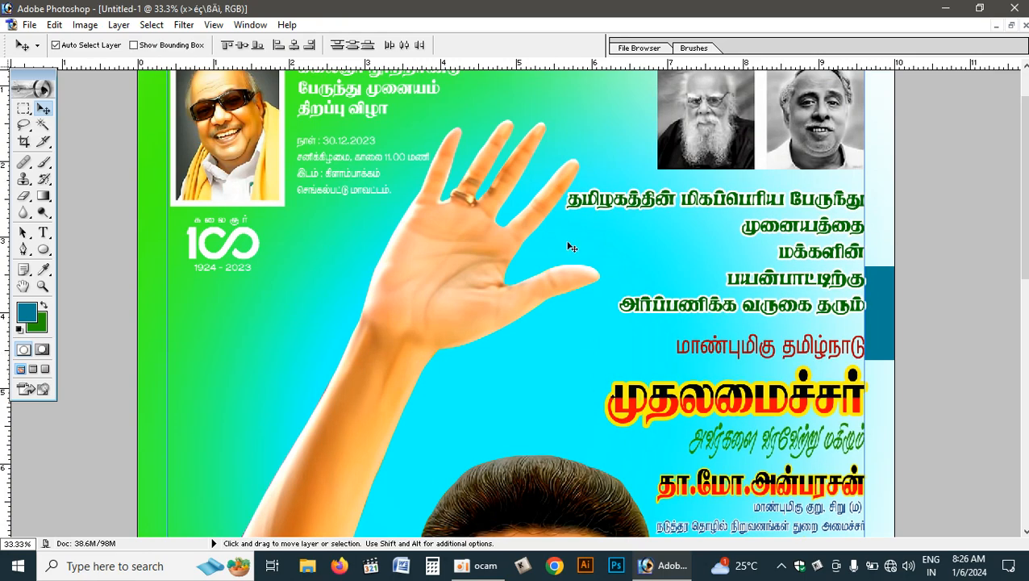
{"action": "scroll", "coordinate": [569, 246], "scroll_direction": "down", "scroll_amount": 1}
{"action": "scroll", "coordinate": [610, 310], "scroll_direction": "down", "scroll_amount": 3}
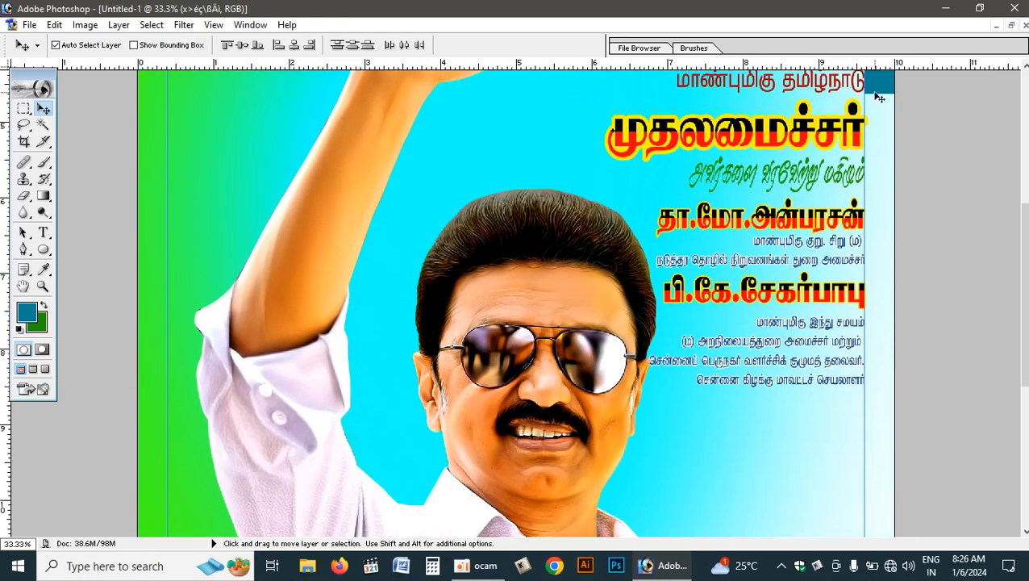
- Delete the layer holding the teal rectangle used to measure the right margin
{"action": "left_click", "coordinate": [250, 25]}
{"action": "left_click", "coordinate": [284, 291]}
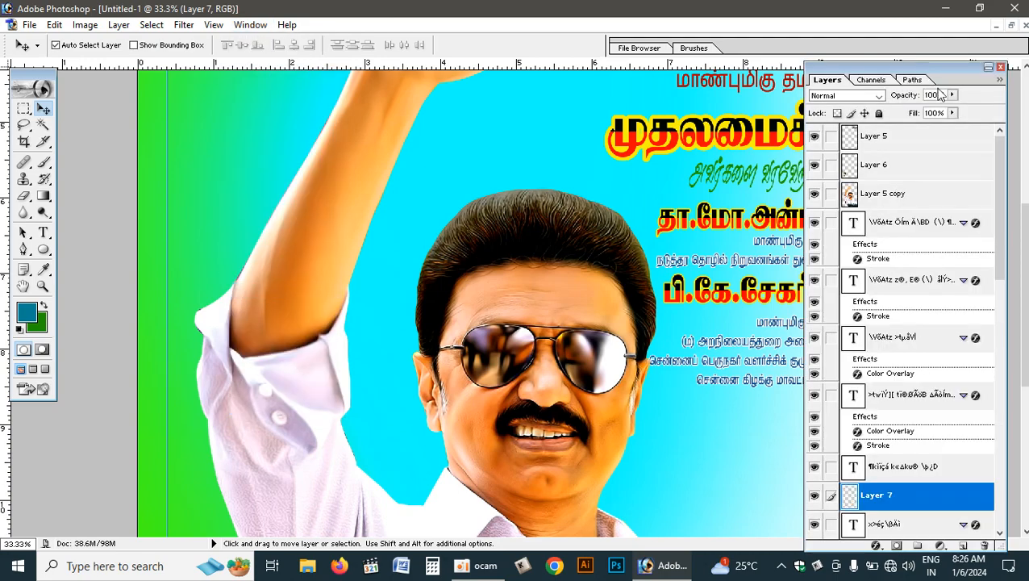
{"action": "left_click_drag", "start_coordinate": [956, 71], "coordinate": [299, 18]}
{"action": "scroll", "coordinate": [879, 121], "scroll_direction": "up", "scroll_amount": 1}
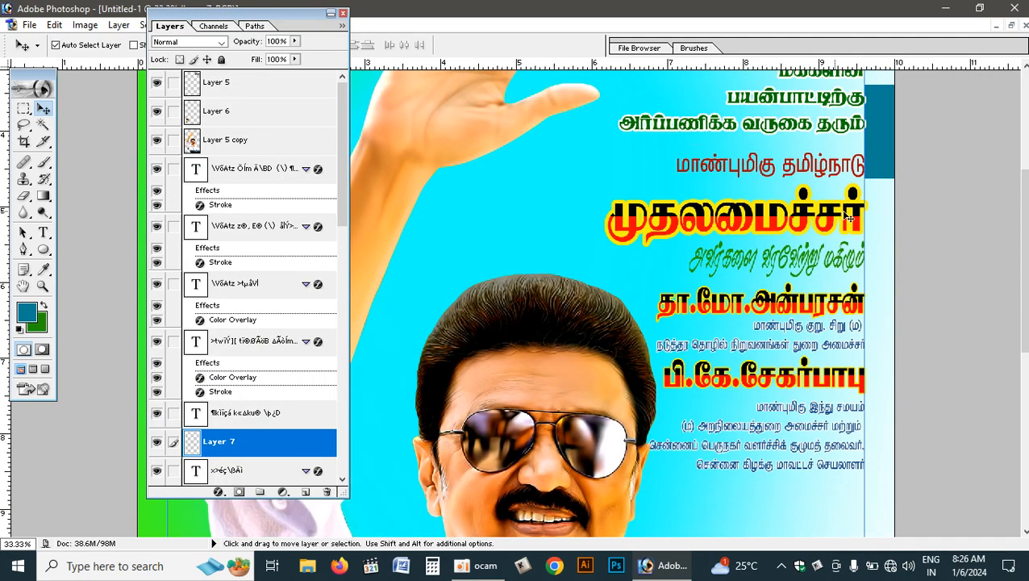
{"action": "left_click", "coordinate": [326, 490]}
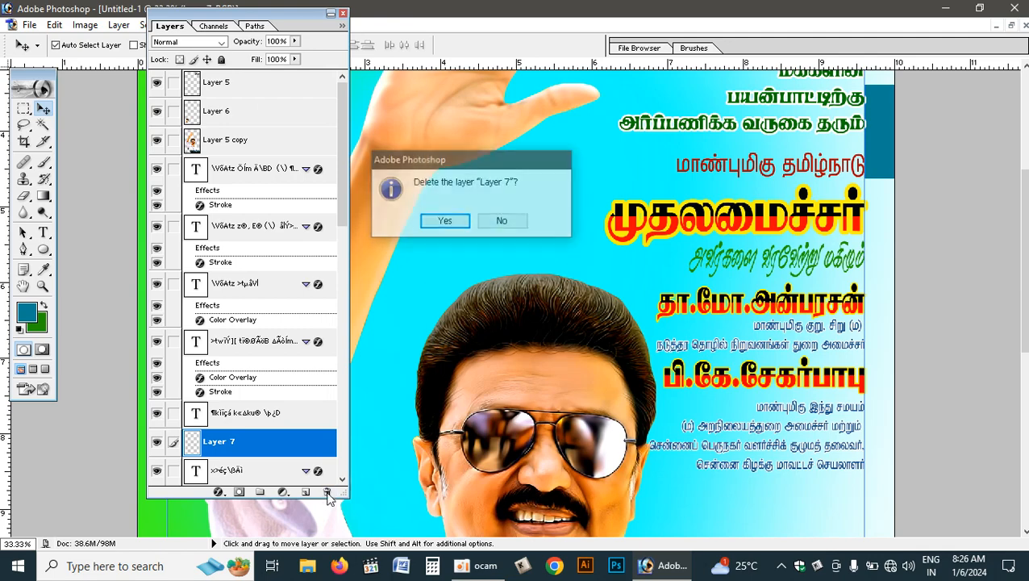
{"action": "key", "text": "Return"}
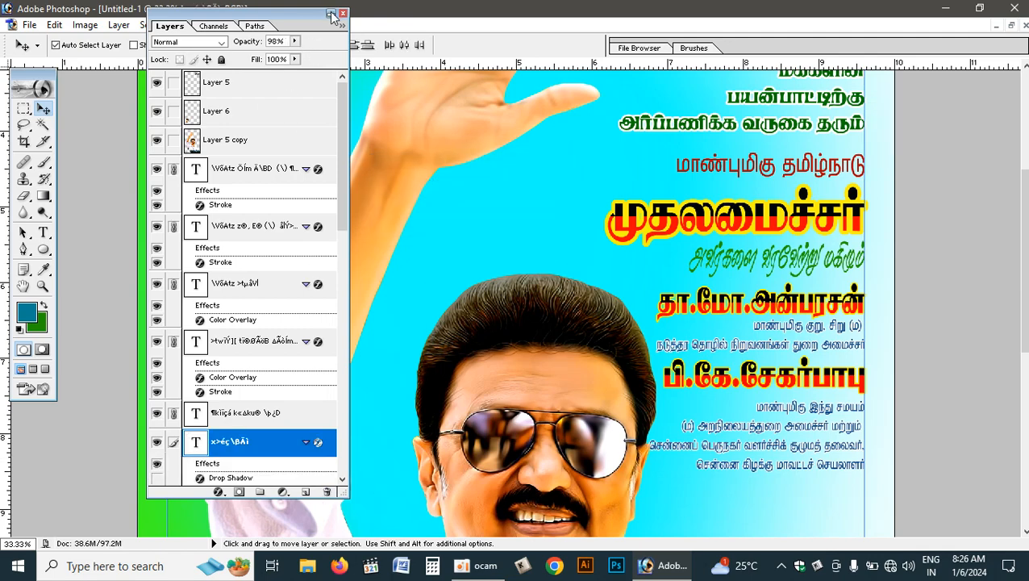
{"action": "left_click", "coordinate": [331, 13]}
- Fine-tune the horizontal position of the waving portrait layer, settling it slightly further right
{"action": "scroll", "coordinate": [761, 375], "scroll_direction": "down", "scroll_amount": 5}
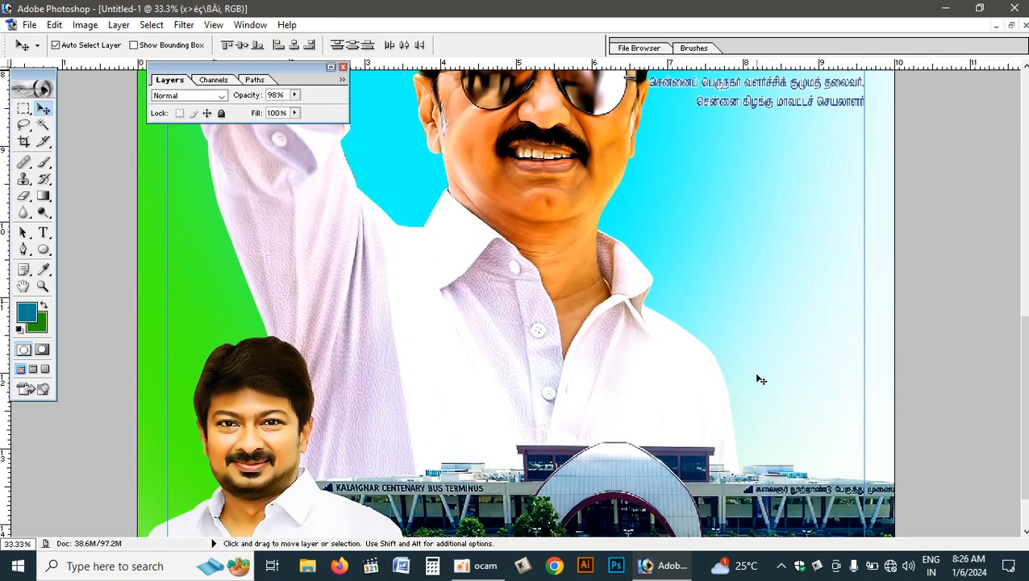
{"action": "key", "text": "ctrl+minus"}
{"action": "key", "text": "ctrl+minus"}
{"action": "key", "text": "ctrl+minus"}
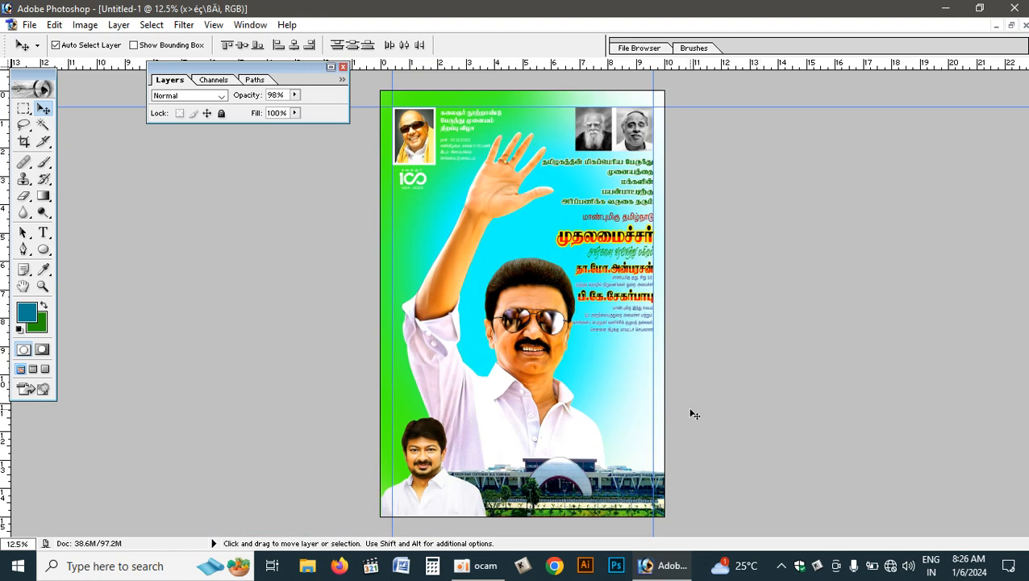
{"action": "left_click", "coordinate": [506, 380]}
{"action": "left_click_drag", "start_coordinate": [505, 380], "coordinate": [504, 379]}
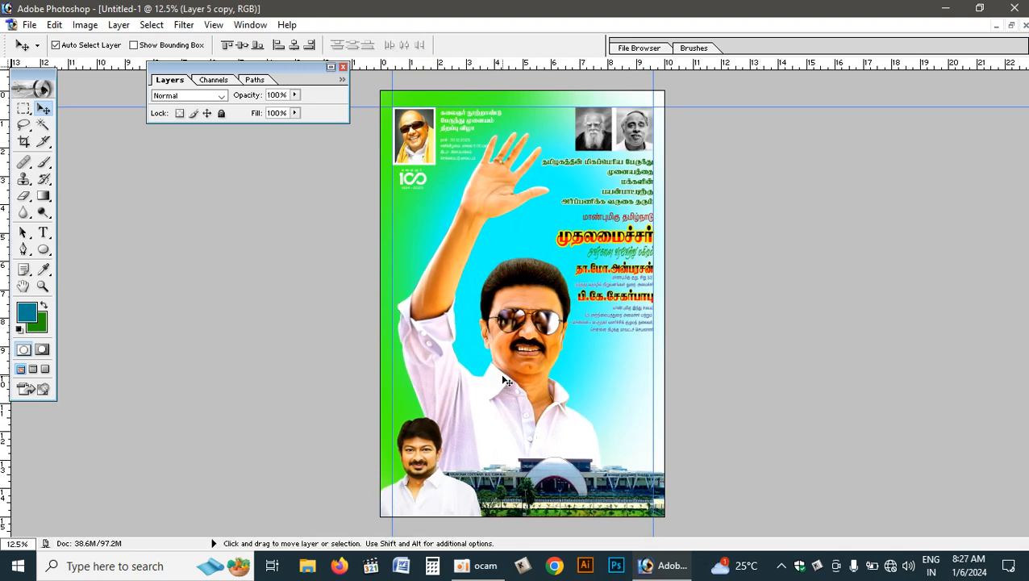
{"action": "key", "text": "shift+Right"}
{"action": "key", "text": "shift+Right"}
{"action": "key", "text": "shift+Right"}
{"action": "key", "text": "shift+Right"}
{"action": "key", "text": "shift+Right"}
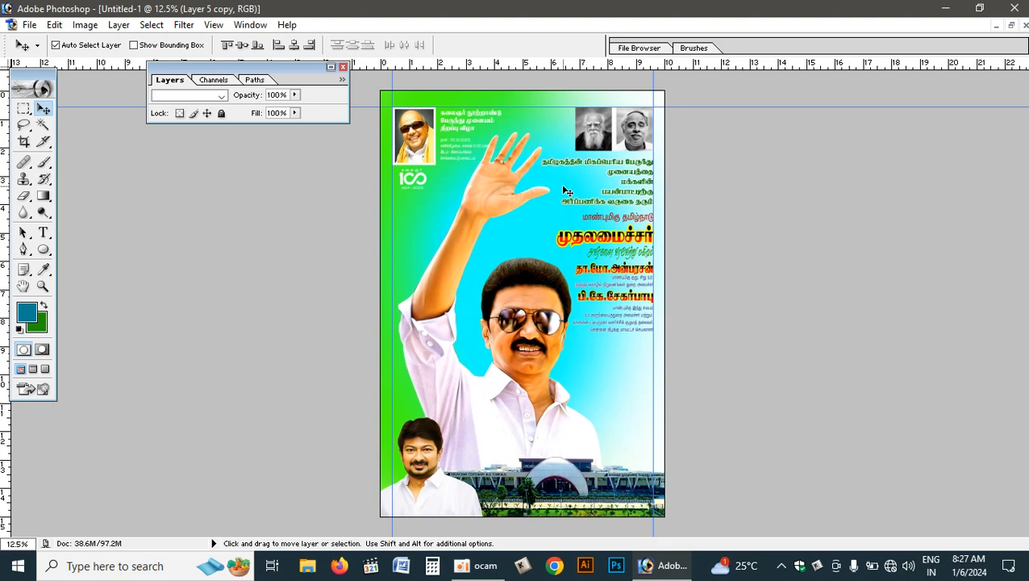
{"action": "key", "text": "shift+Right"}
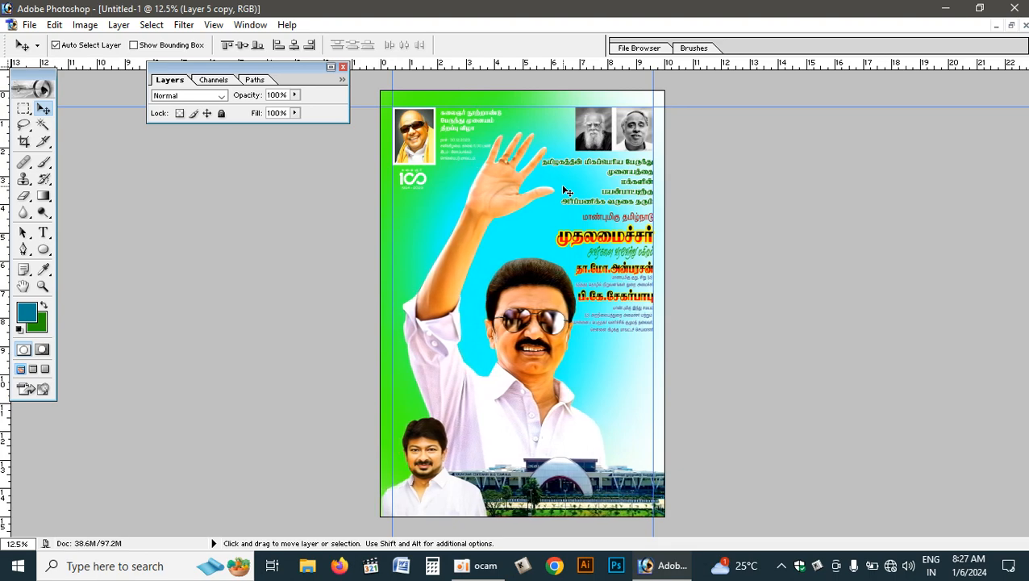
{"action": "key", "text": "shift+Right"}
{"action": "scroll", "coordinate": [540, 360], "scroll_direction": "up", "scroll_amount": 1}
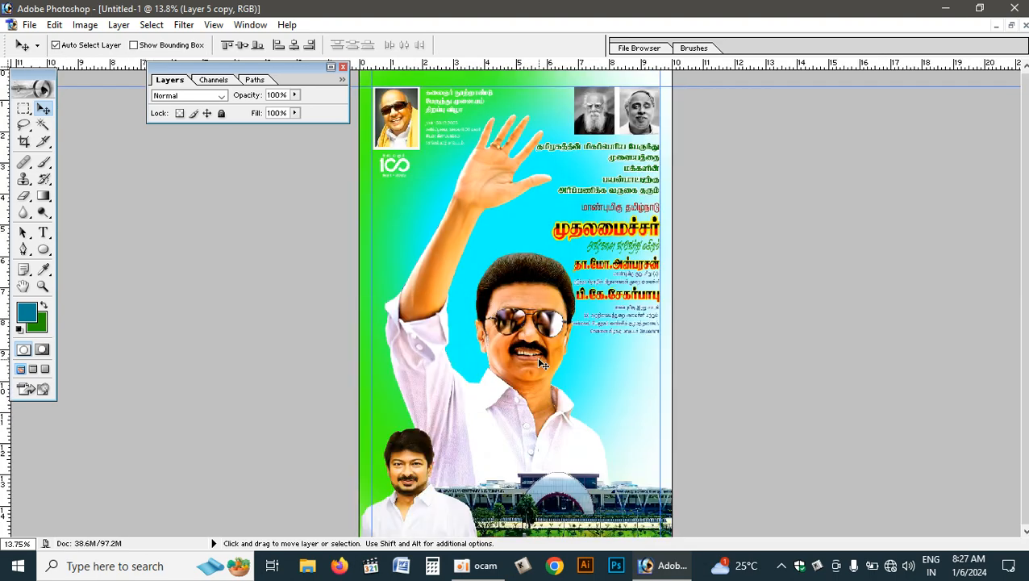
{"action": "scroll", "coordinate": [540, 368], "scroll_direction": "up", "scroll_amount": 4}
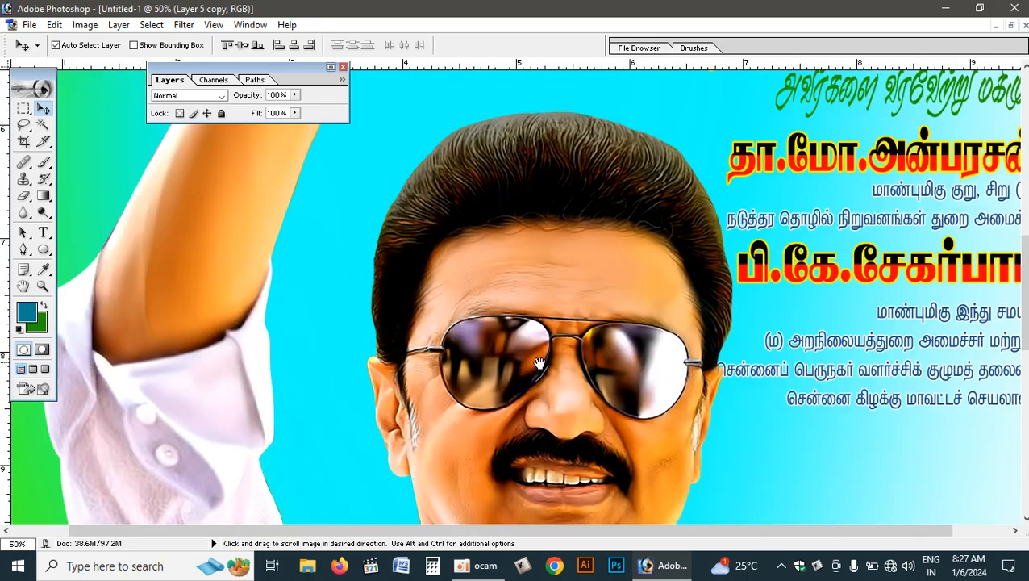
{"action": "left_click_drag", "start_coordinate": [565, 398], "coordinate": [532, 56]}
{"action": "left_click_drag", "start_coordinate": [544, 325], "coordinate": [537, 371]}
{"action": "left_click_drag", "start_coordinate": [556, 179], "coordinate": [526, 376]}
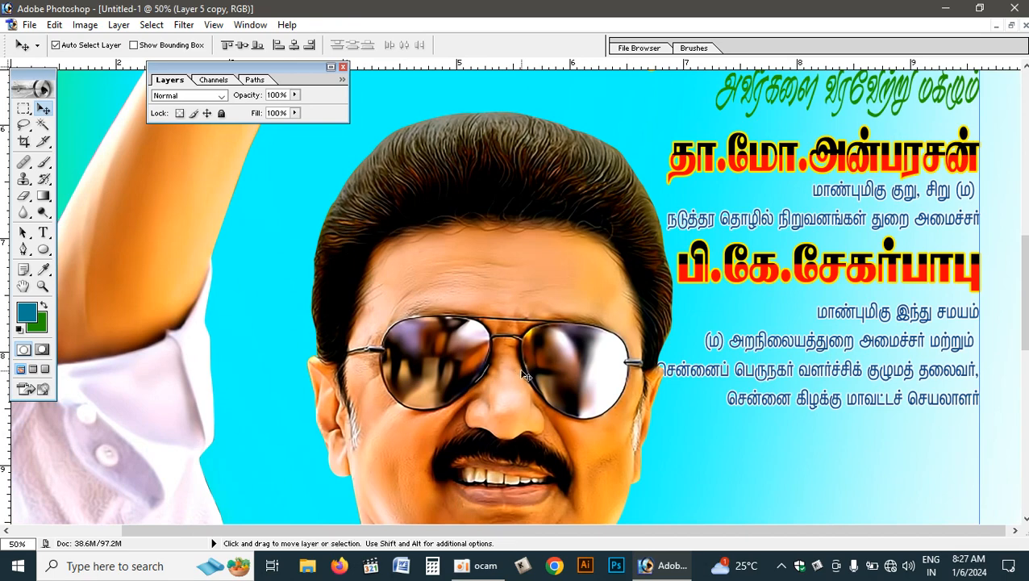
{"action": "scroll", "coordinate": [526, 376], "scroll_direction": "down", "scroll_amount": 3}
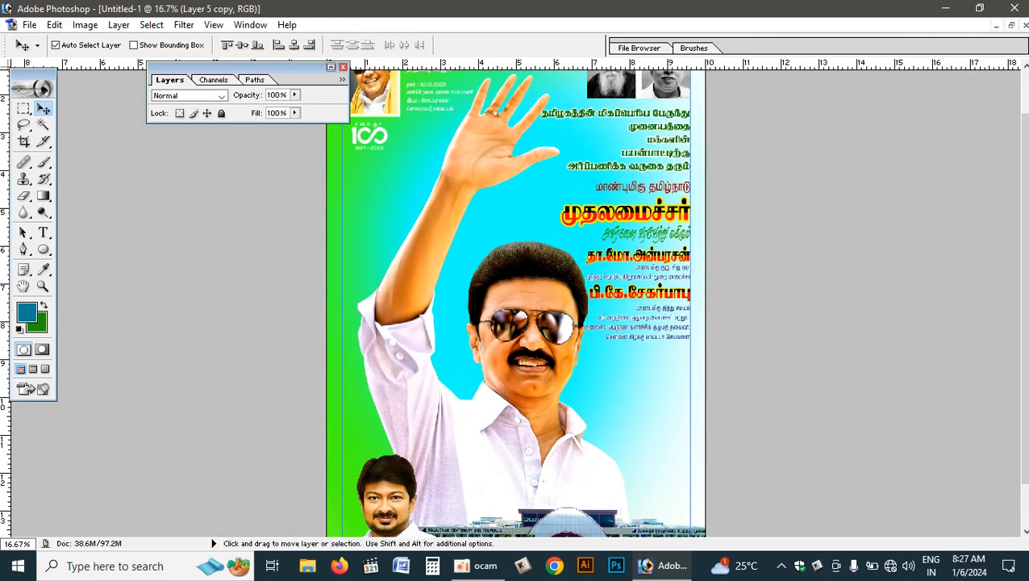
- Copy the flower bouquet from the 15 x 10dmk banner.psd reference into the Untitled-1 banner
{"action": "left_click", "coordinate": [1012, 25]}
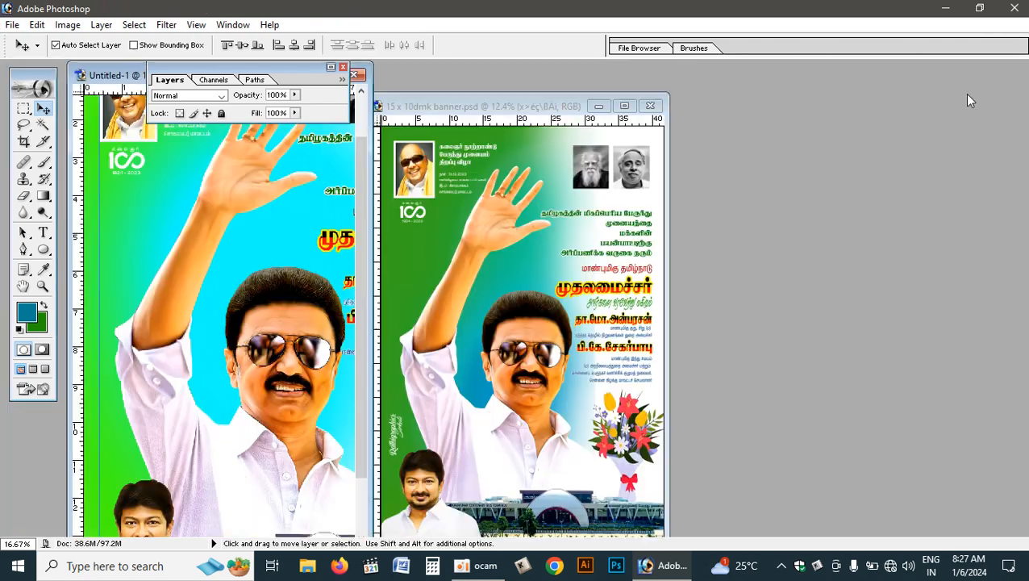
{"action": "left_click", "coordinate": [642, 435]}
{"action": "left_click_drag", "start_coordinate": [629, 437], "coordinate": [273, 327]}
{"action": "left_click", "coordinate": [331, 69]}
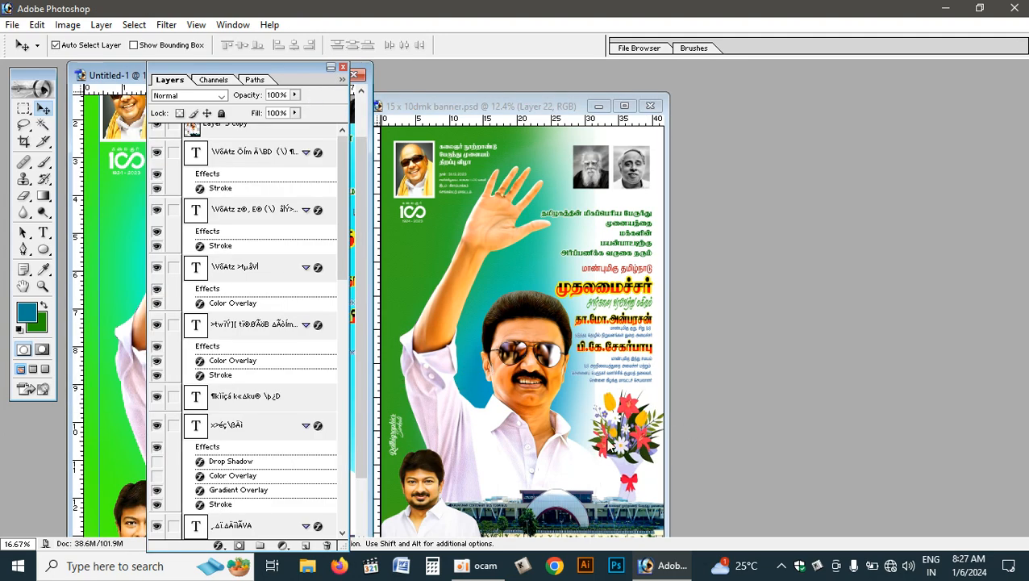
{"action": "left_click_drag", "start_coordinate": [305, 77], "coordinate": [940, 136]}
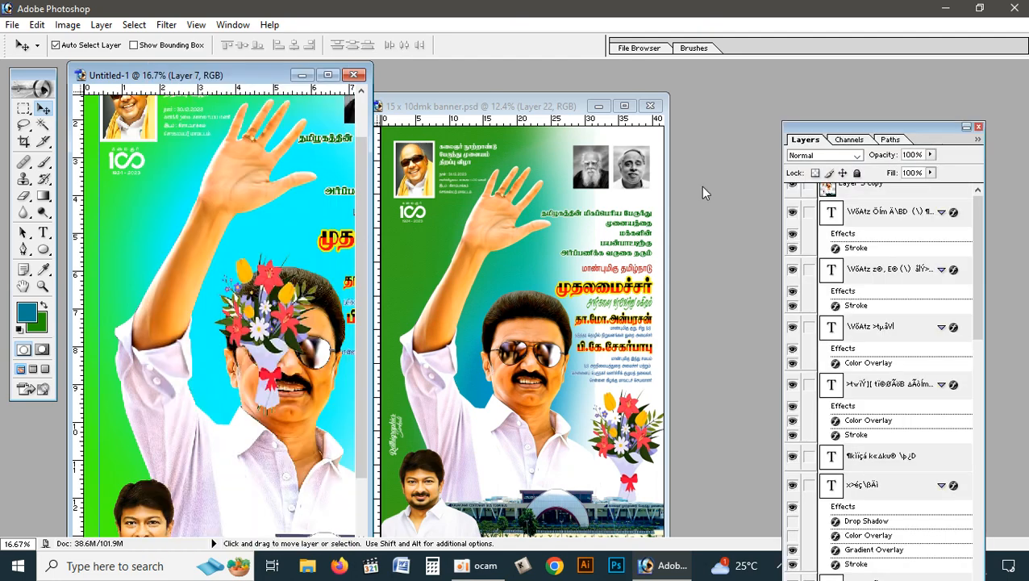
{"action": "left_click", "coordinate": [328, 74]}
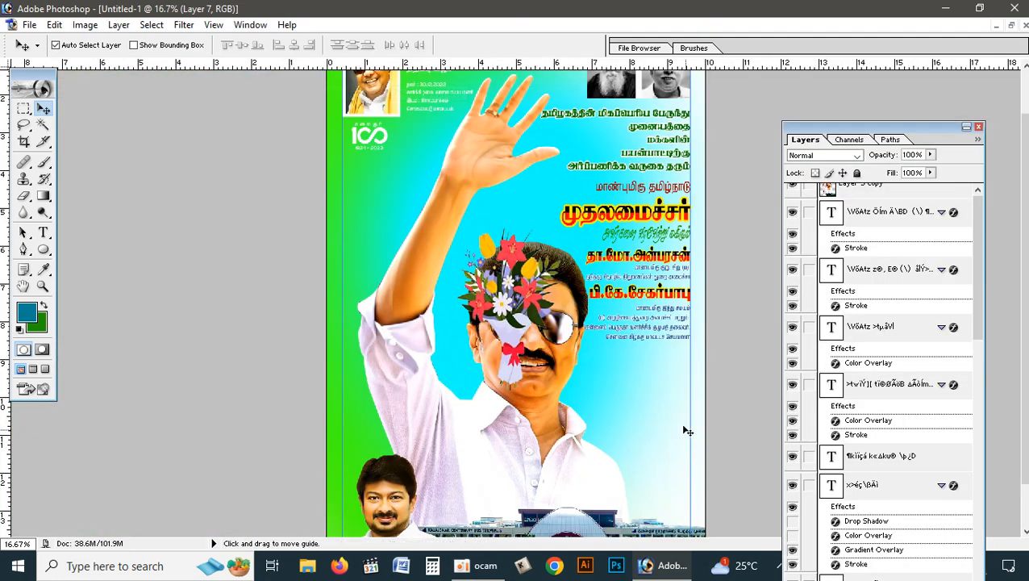
- Place the bouquet below the right-hand Tamil text block and nudge it slightly left and down
{"action": "left_click_drag", "start_coordinate": [525, 330], "coordinate": [655, 455]}
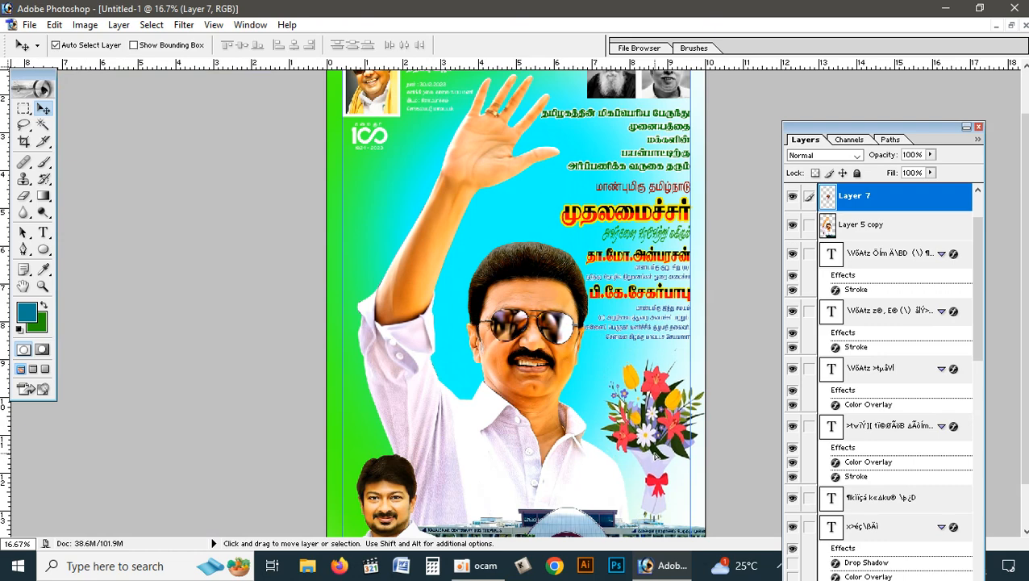
{"action": "key", "text": "shift+Left"}
{"action": "key", "text": "shift+Left"}
{"action": "key", "text": "shift+Left"}
{"action": "key", "text": "shift+Left"}
{"action": "key", "text": "shift+Left"}
{"action": "key", "text": "shift+Down"}
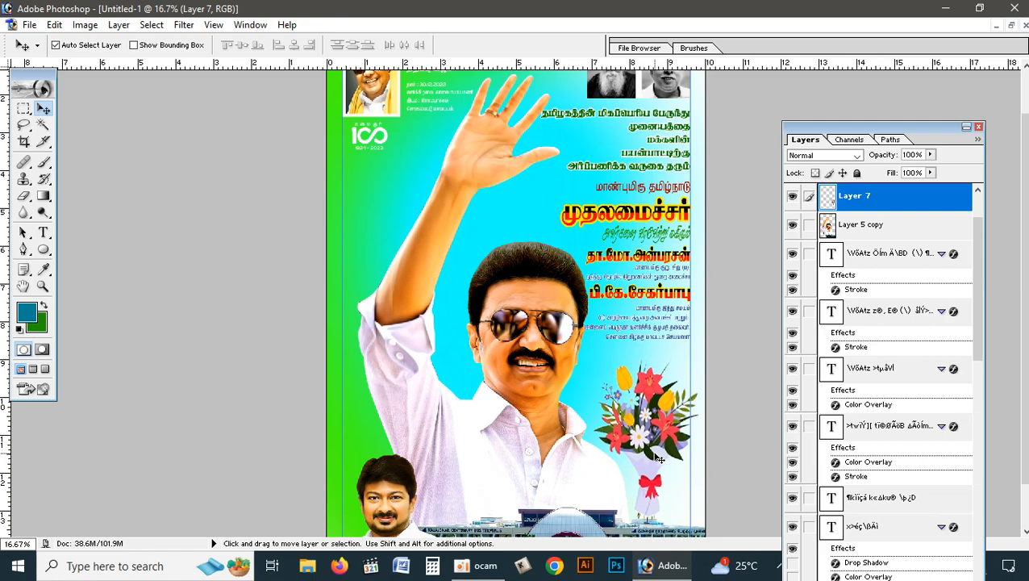
{"action": "key", "text": "shift+Down"}
{"action": "key", "text": "shift+Down"}
{"action": "key", "text": "shift+Down"}
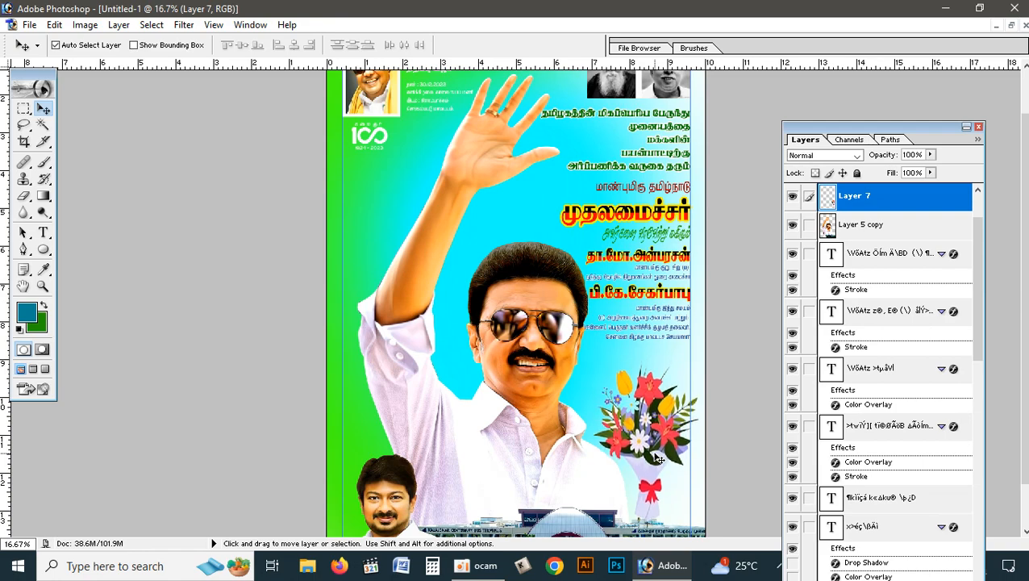
- Move the bouquet slightly down and to the right so its stems meet the bus terminus roof
{"action": "key", "text": "ctrl+plus"}
{"action": "key", "text": "ctrl+plus"}
{"action": "key", "text": "ctrl+plus"}
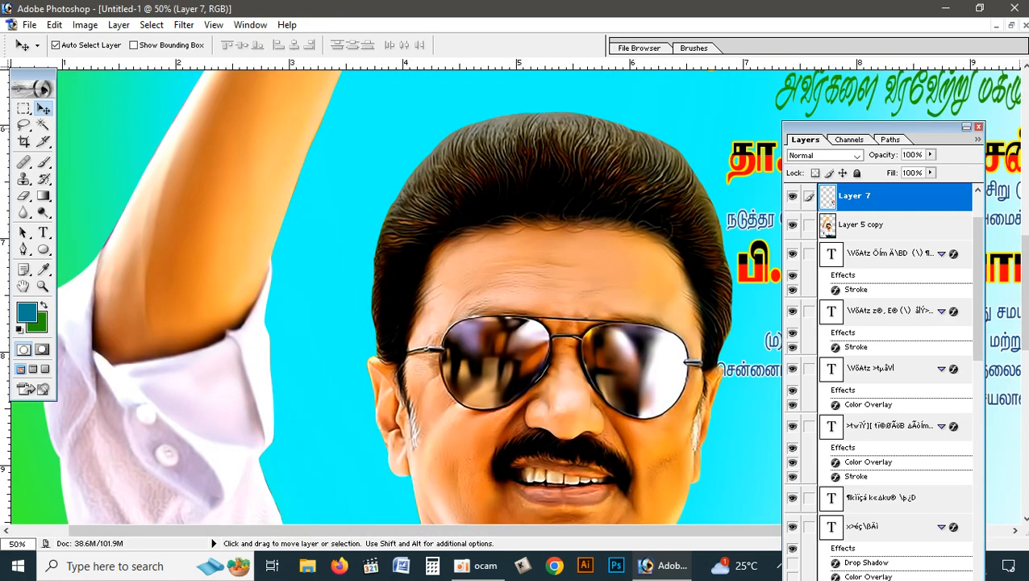
{"action": "left_click", "coordinate": [966, 128]}
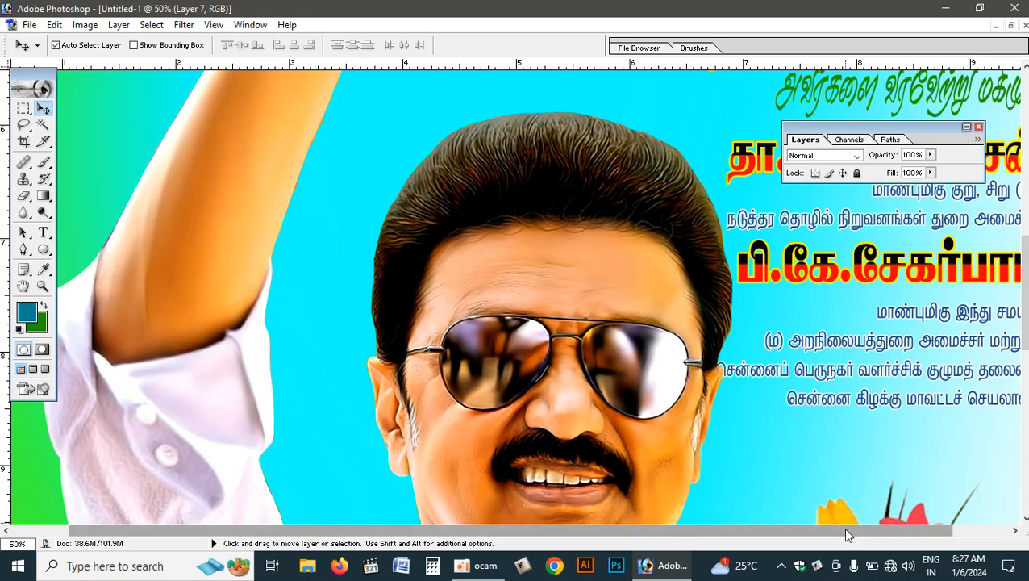
{"action": "left_click_drag", "start_coordinate": [843, 529], "coordinate": [900, 529]}
{"action": "scroll", "coordinate": [939, 462], "scroll_direction": "down", "scroll_amount": 3}
{"action": "scroll", "coordinate": [939, 461], "scroll_direction": "down", "scroll_amount": 2}
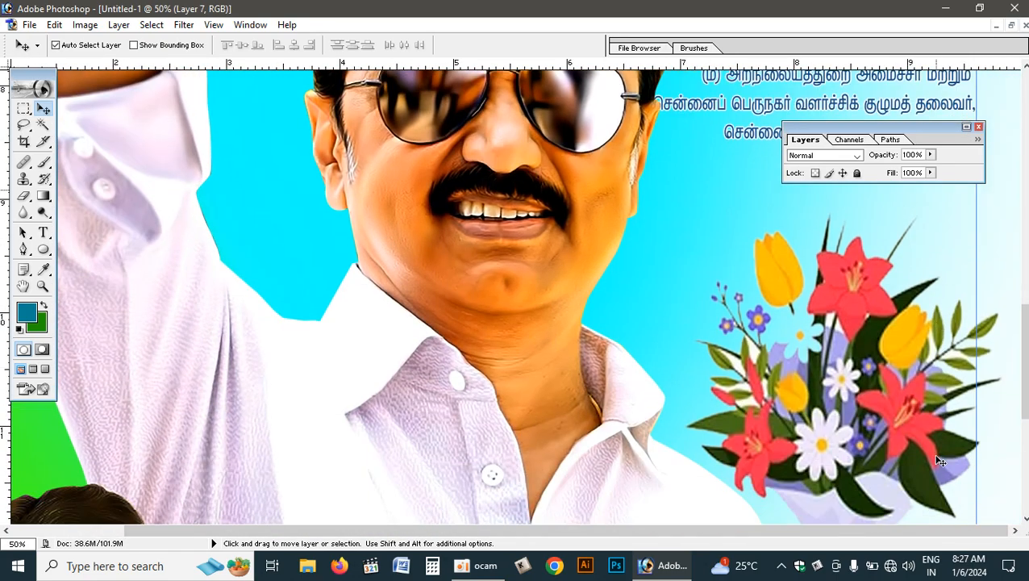
{"action": "scroll", "coordinate": [940, 462], "scroll_direction": "down", "scroll_amount": 6}
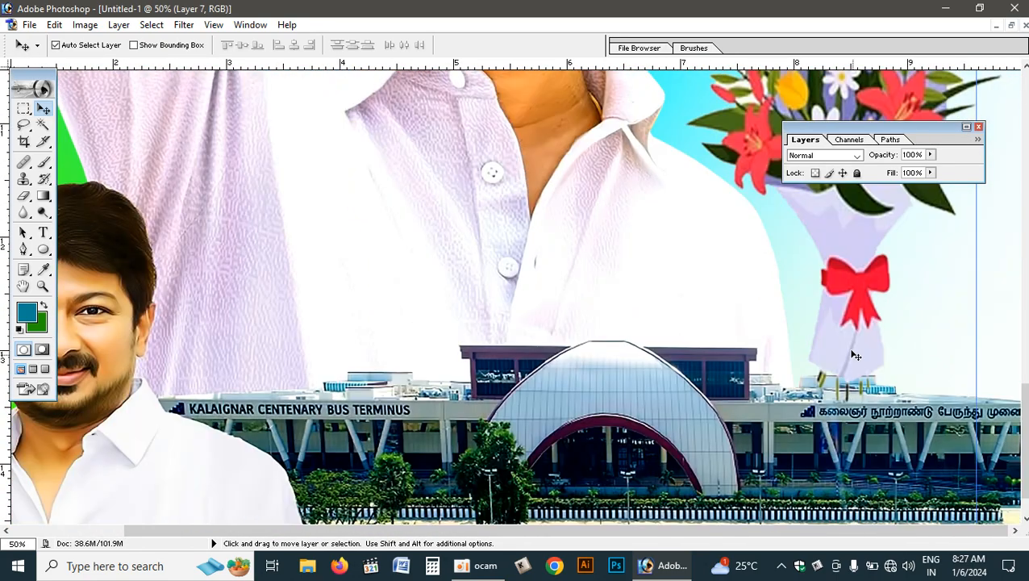
{"action": "left_click_drag", "start_coordinate": [854, 287], "coordinate": [874, 309]}
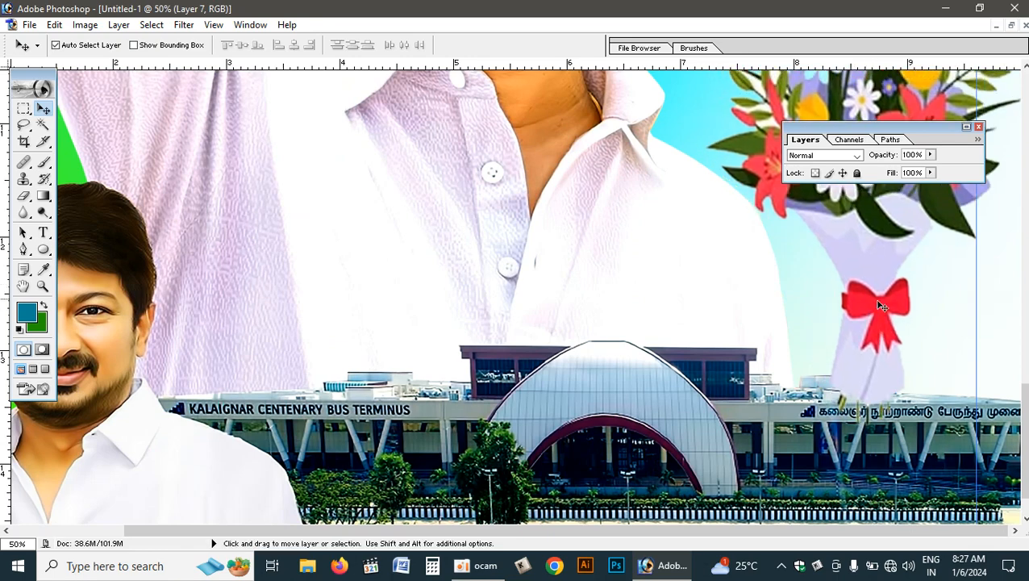
- Undo the last color change on the bouquet
{"action": "key", "text": "ctrl+minus"}
{"action": "key", "text": "shift"}
{"action": "key", "text": "alt+shift"}
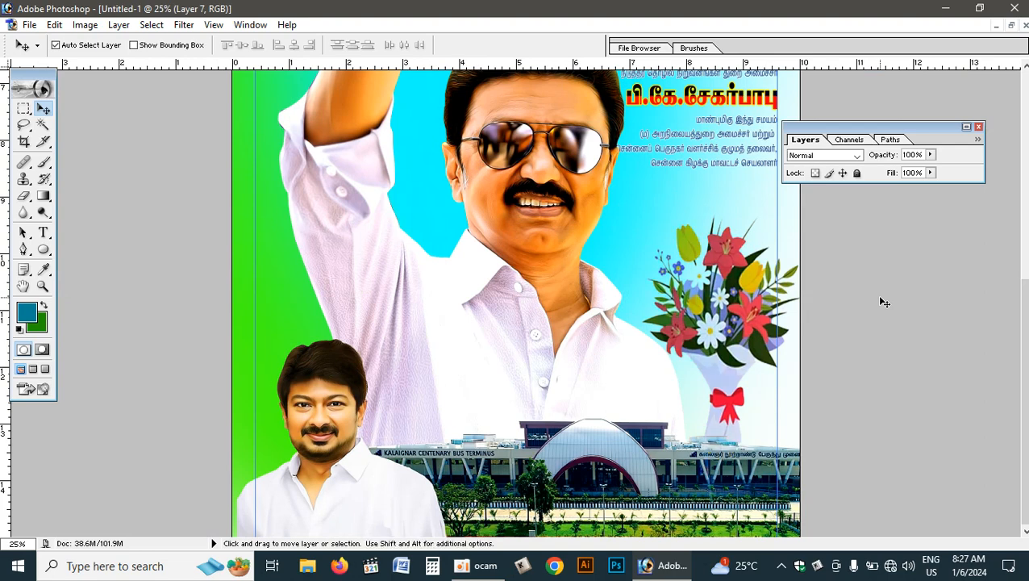
{"action": "key", "text": "ctrl+z"}
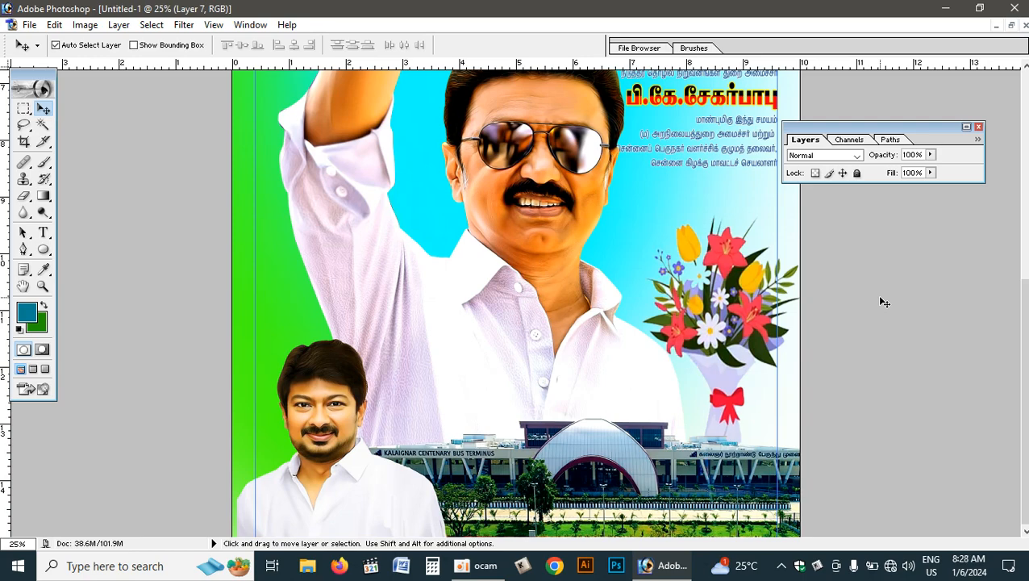
- Examine up close how the bouquet's wrapped stems meet the bus terminus building
{"action": "key", "text": "ctrl+plus"}
{"action": "key", "text": "ctrl+plus"}
{"action": "key", "text": "ctrl+plus"}
{"action": "left_click_drag", "start_coordinate": [876, 498], "coordinate": [665, 246]}
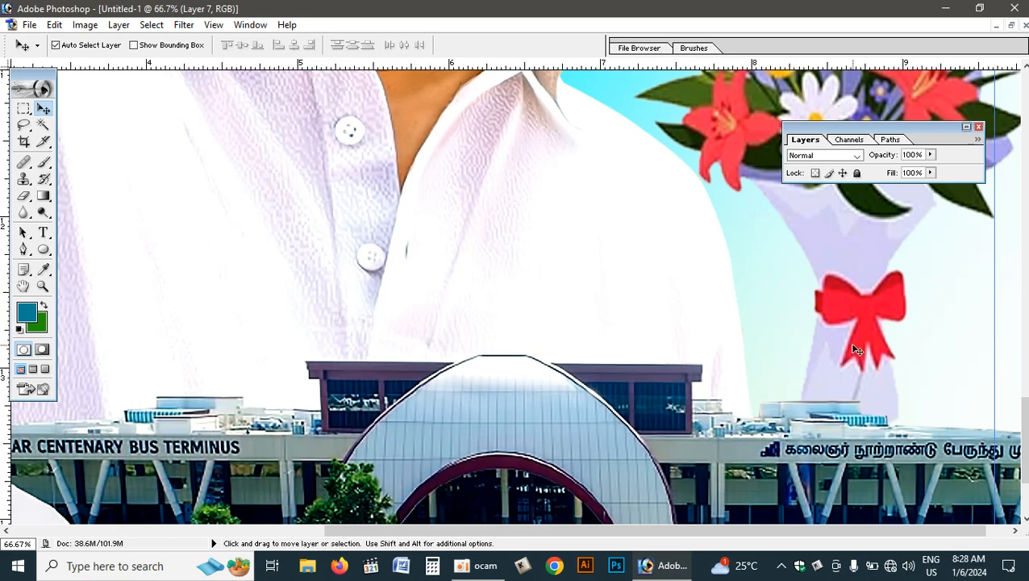
{"action": "key", "text": "ctrl+minus"}
{"action": "key", "text": "ctrl+minus"}
{"action": "key", "text": "ctrl+minus"}
{"action": "key", "text": "ctrl+minus"}
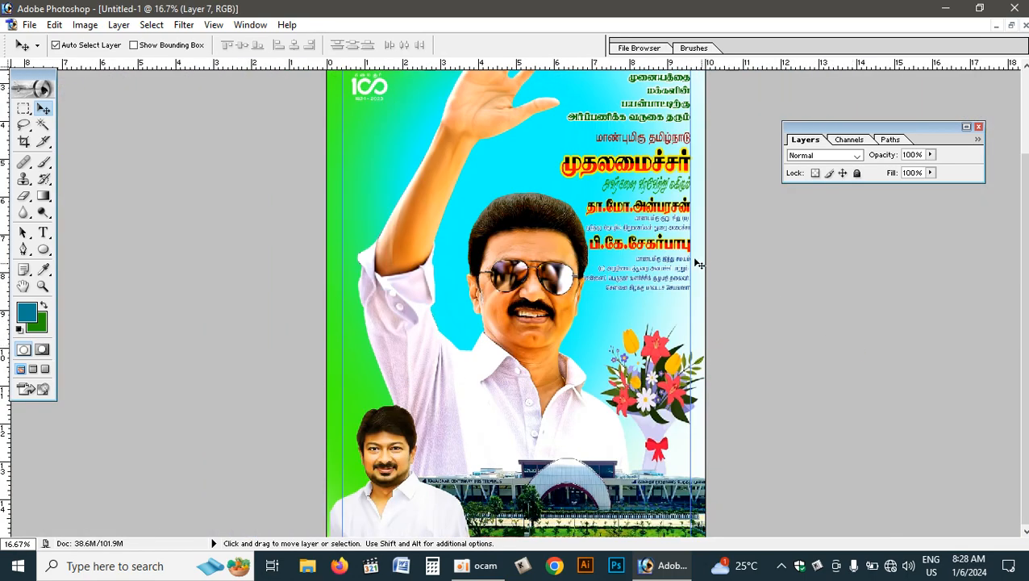
- Stretch the linked Tamil text block downward with Free Transform to fill the space above the bouquet
{"action": "right_click", "coordinate": [613, 166]}
{"action": "left_click", "coordinate": [632, 172]}
{"action": "key", "text": "ctrl+t"}
{"action": "left_click_drag", "start_coordinate": [650, 301], "coordinate": [641, 314]}
{"action": "key", "text": "Return"}
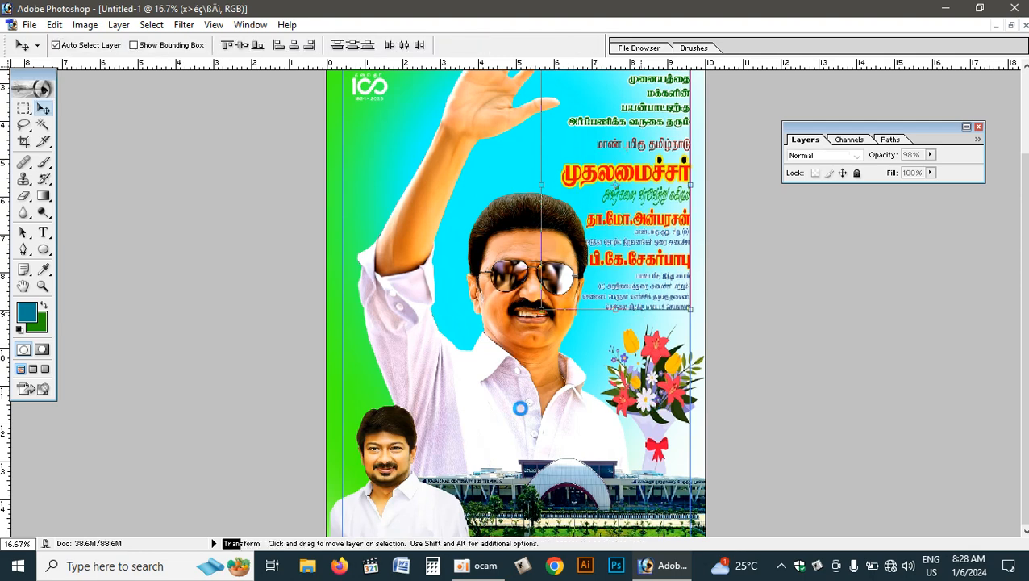
- Scale the linked top-left portrait, event text and centenary logo down slightly, accepting the existing pixel data for all text layers
{"action": "scroll", "coordinate": [525, 418], "scroll_direction": "up", "scroll_amount": 2}
{"action": "scroll", "coordinate": [525, 419], "scroll_direction": "up", "scroll_amount": 2}
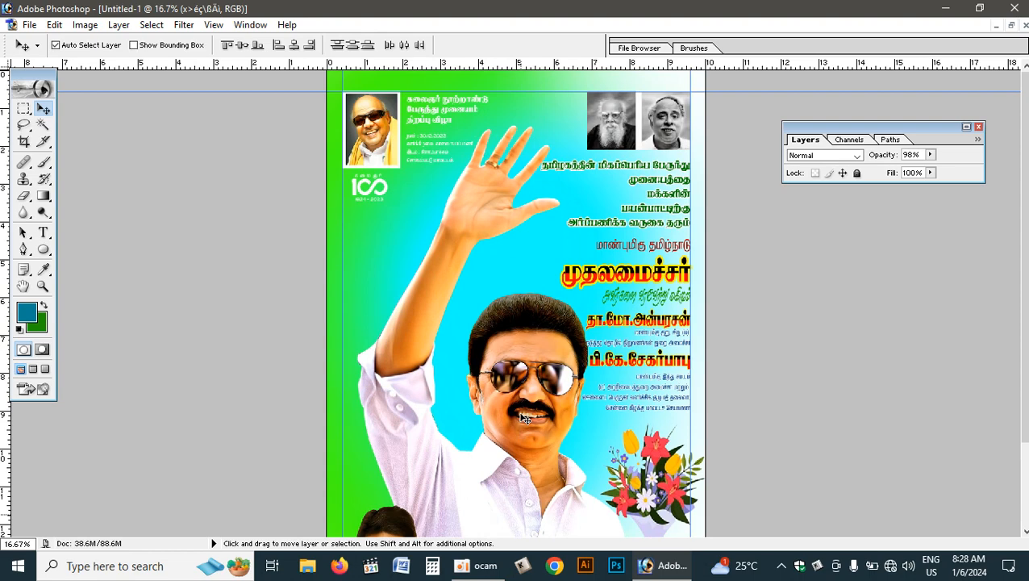
{"action": "left_click", "coordinate": [375, 135]}
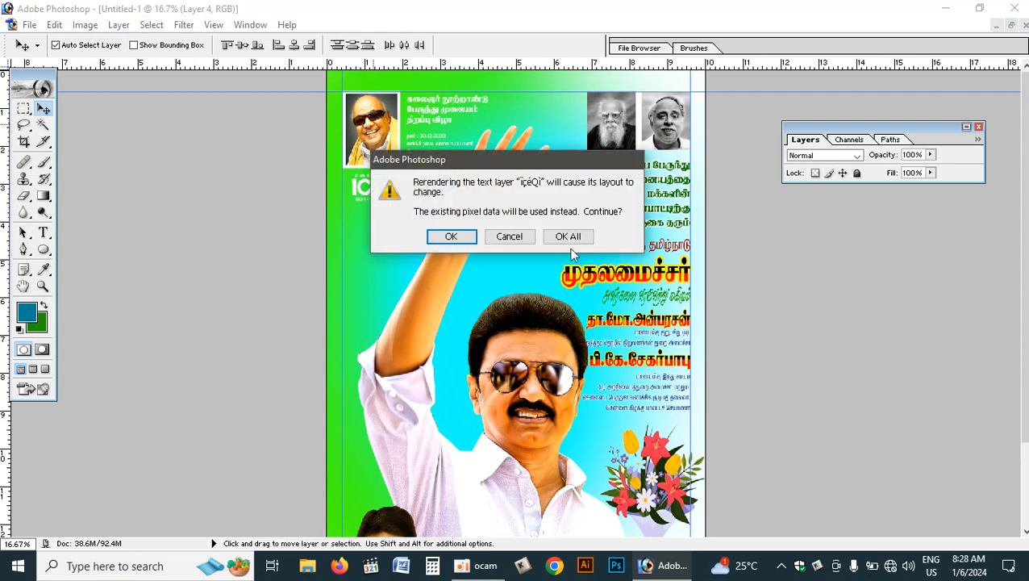
{"action": "left_click", "coordinate": [568, 237]}
{"action": "left_click_drag", "start_coordinate": [485, 200], "coordinate": [478, 192]}
{"action": "key", "text": "Return"}
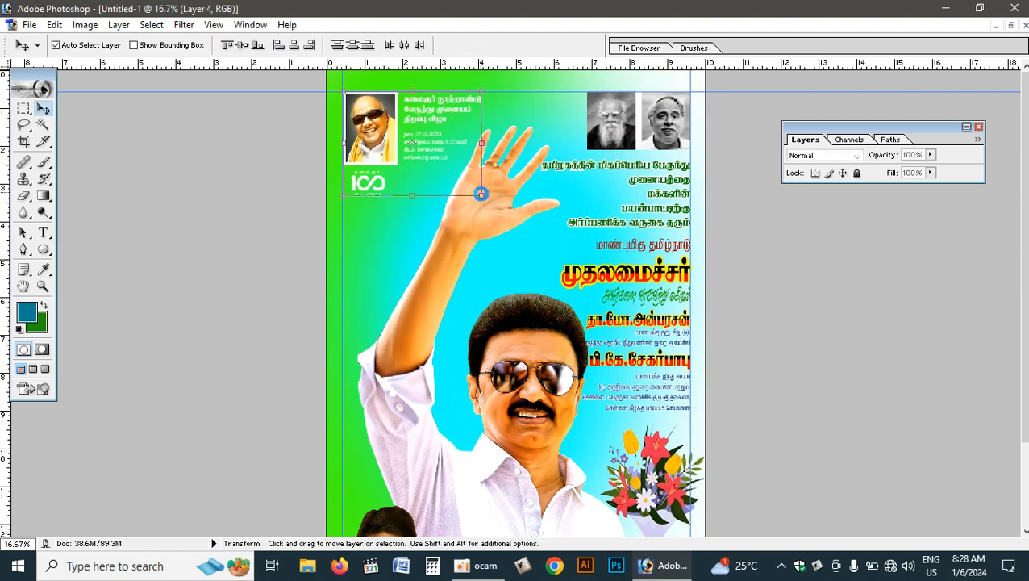
- Nudge the waving portrait layer slightly left to rebalance it between the top-left event text and the right-hand text block
{"action": "left_click", "coordinate": [523, 426]}
{"action": "key", "text": "shift+Left"}
{"action": "key", "text": "shift+Left"}
{"action": "key", "text": "shift+Left"}
{"action": "key", "text": "shift+Left"}
{"action": "key", "text": "shift+Left"}
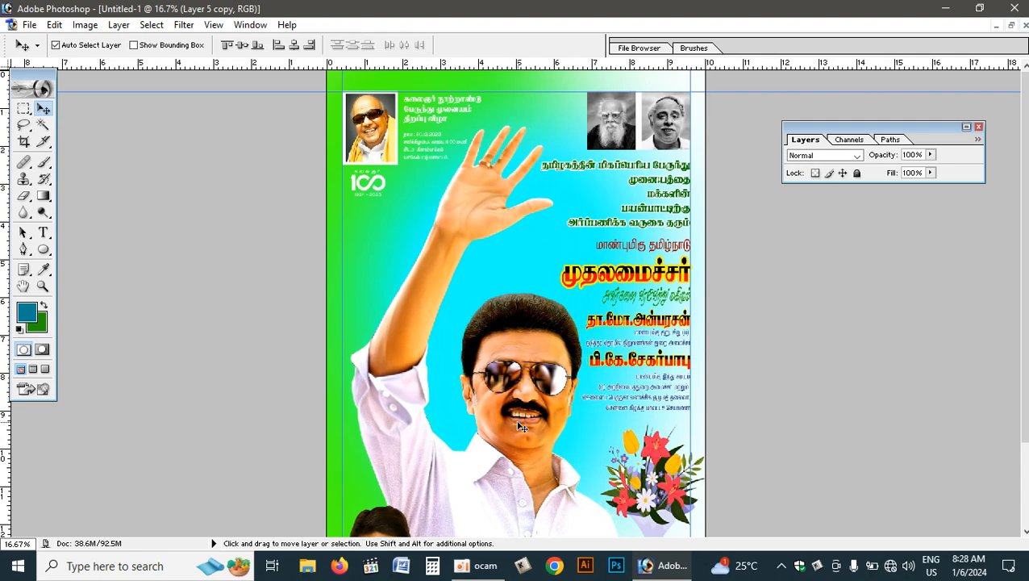
{"action": "key", "text": "shift+Right"}
{"action": "key", "text": "shift+Right"}
{"action": "key", "text": "shift+Right"}
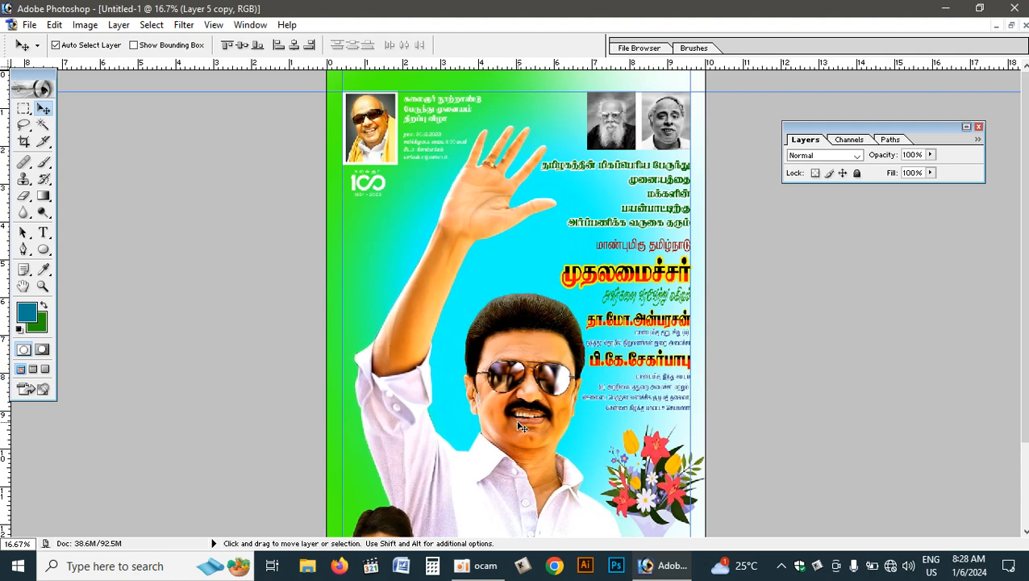
- Darken the green-blue gradient layer behind the portraits with Curves, mapping input 137 to output 100
{"action": "scroll", "coordinate": [521, 426], "scroll_direction": "down", "scroll_amount": 3}
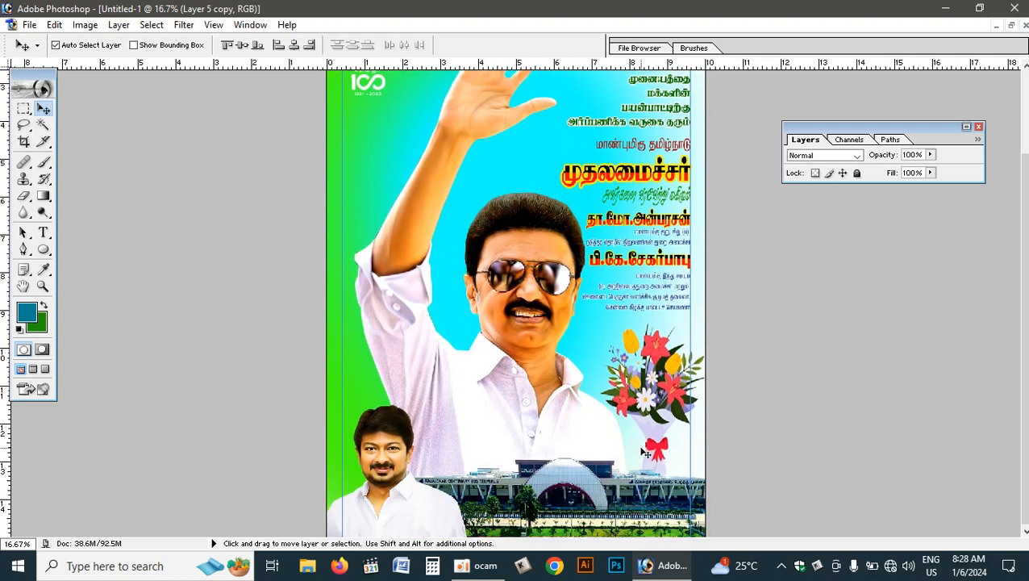
{"action": "key", "text": "ctrl+plus"}
{"action": "key", "text": "ctrl+plus"}
{"action": "key", "text": "ctrl+plus"}
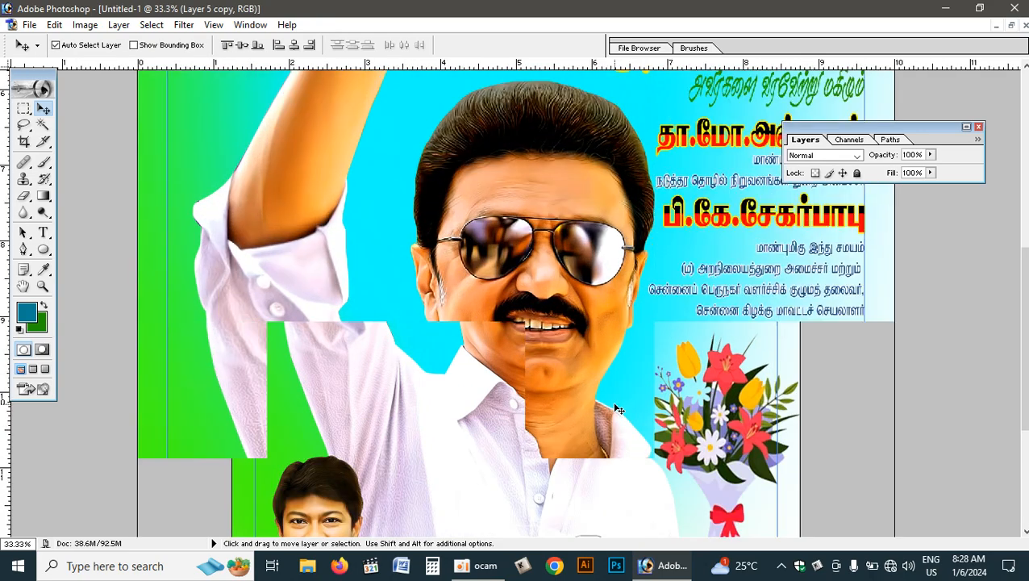
{"action": "key", "text": "ctrl+minus"}
{"action": "key", "text": "ctrl+minus"}
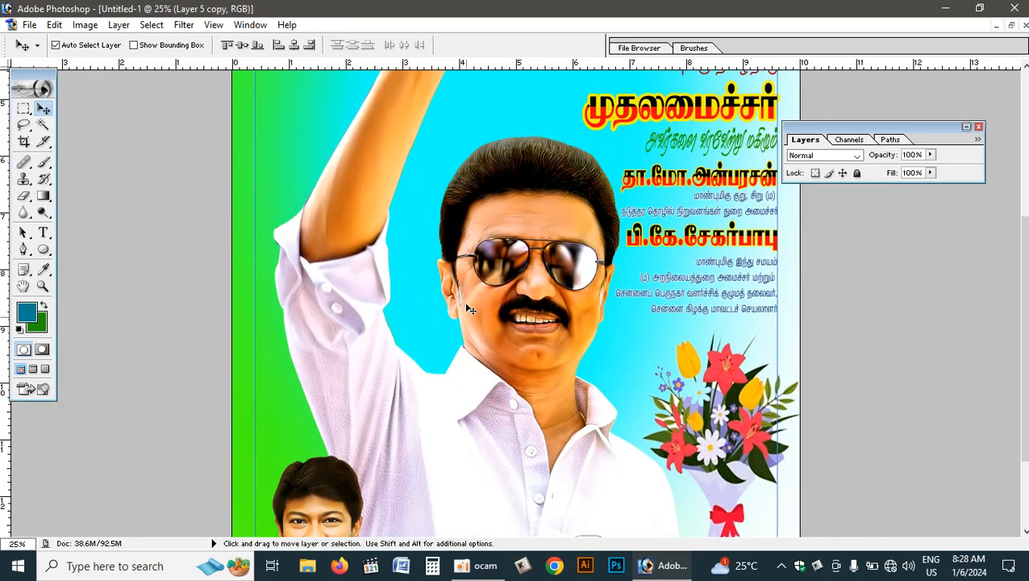
{"action": "scroll", "coordinate": [468, 309], "scroll_direction": "up", "scroll_amount": 8}
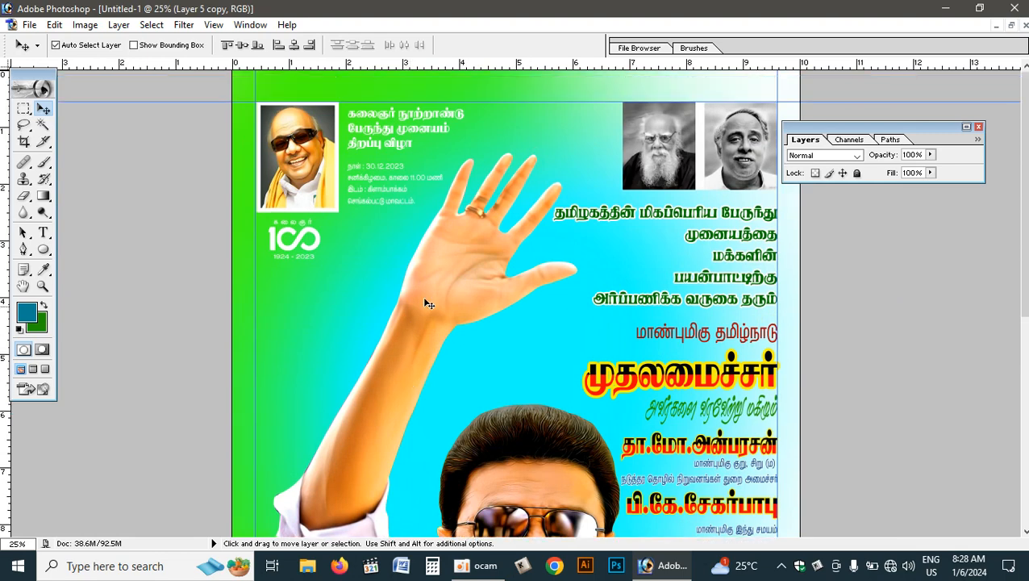
{"action": "right_click", "coordinate": [516, 124]}
{"action": "left_click", "coordinate": [533, 128]}
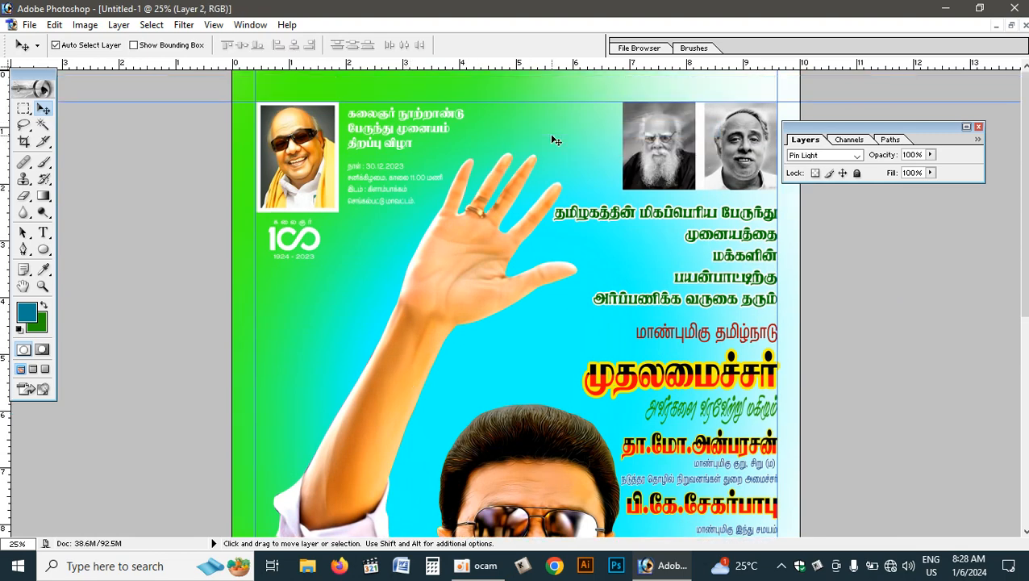
{"action": "key", "text": "ctrl+m"}
{"action": "left_click_drag", "start_coordinate": [237, 149], "coordinate": [239, 162]}
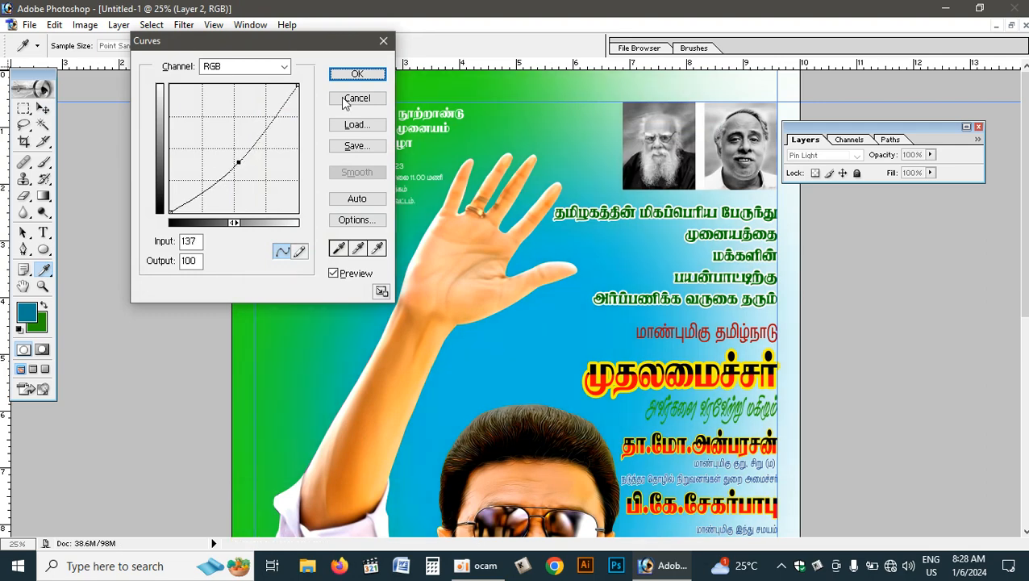
{"action": "left_click", "coordinate": [358, 73]}
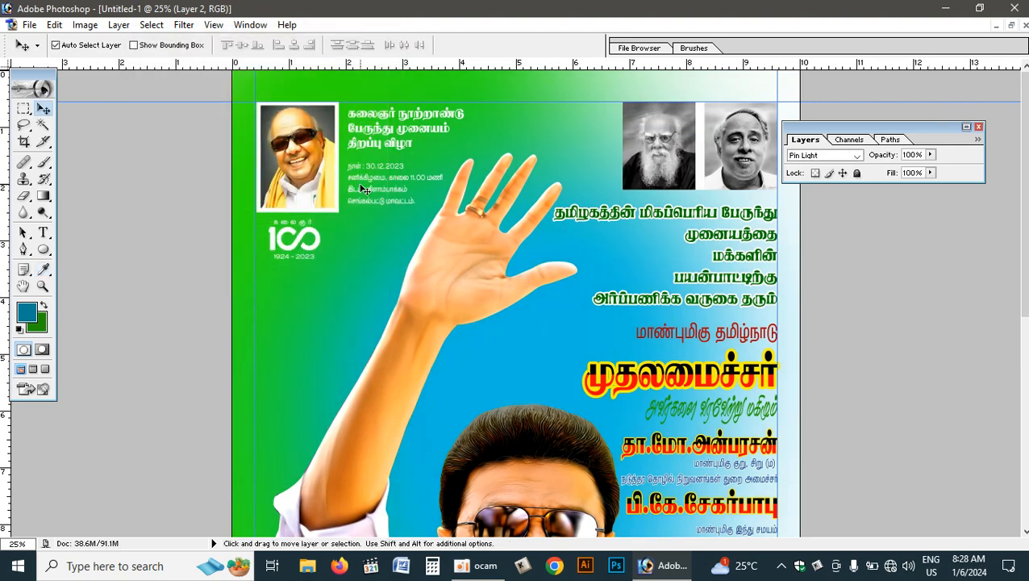
- Erase the gradient layer behind the Tamil text block and bouquet using a soft 1800-pixel eraser at 100% opacity
{"action": "scroll", "coordinate": [589, 304], "scroll_direction": "down", "scroll_amount": 3}
{"action": "key", "text": "ctrl+minus"}
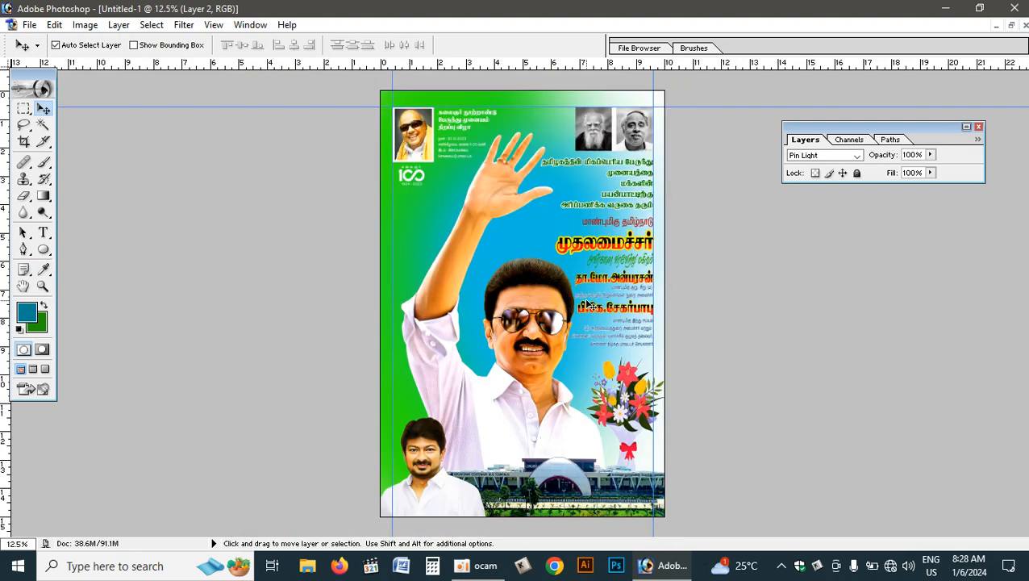
{"action": "key", "text": "e"}
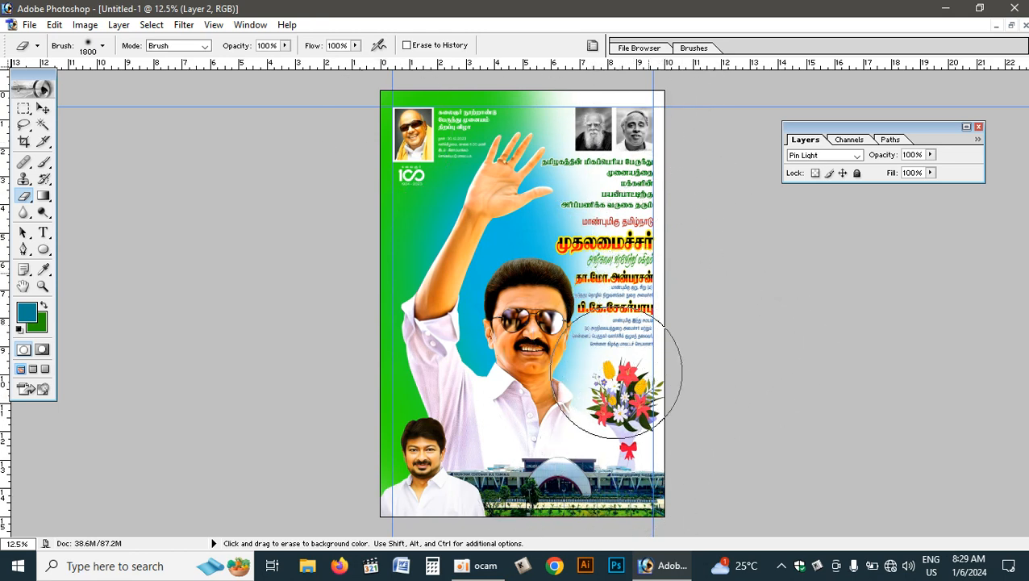
{"action": "key", "text": "ctrl+equal"}
{"action": "key", "text": "ctrl+equal"}
{"action": "key", "text": "ctrl+equal"}
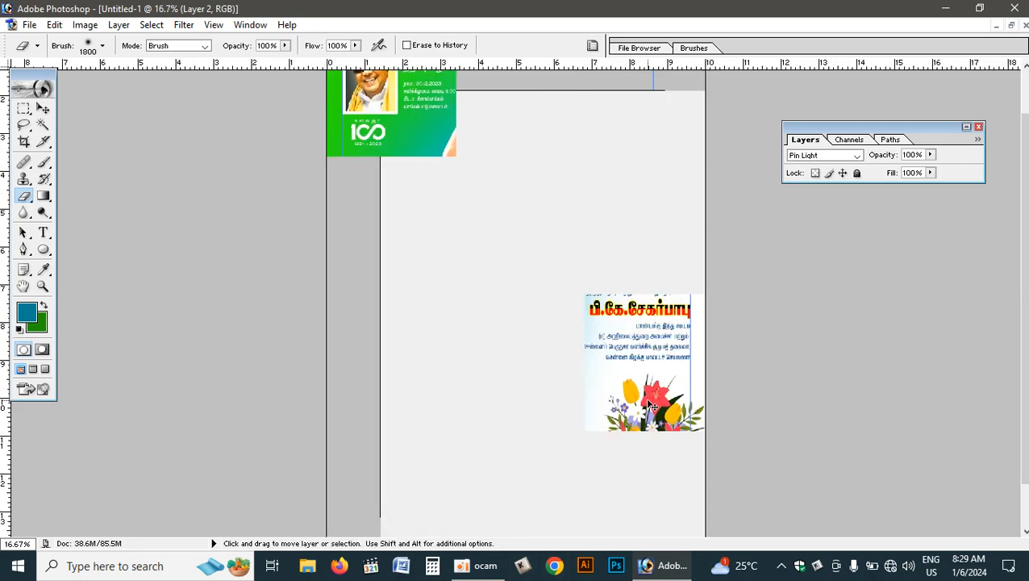
{"action": "scroll", "coordinate": [500, 315], "scroll_direction": "up", "scroll_amount": 5}
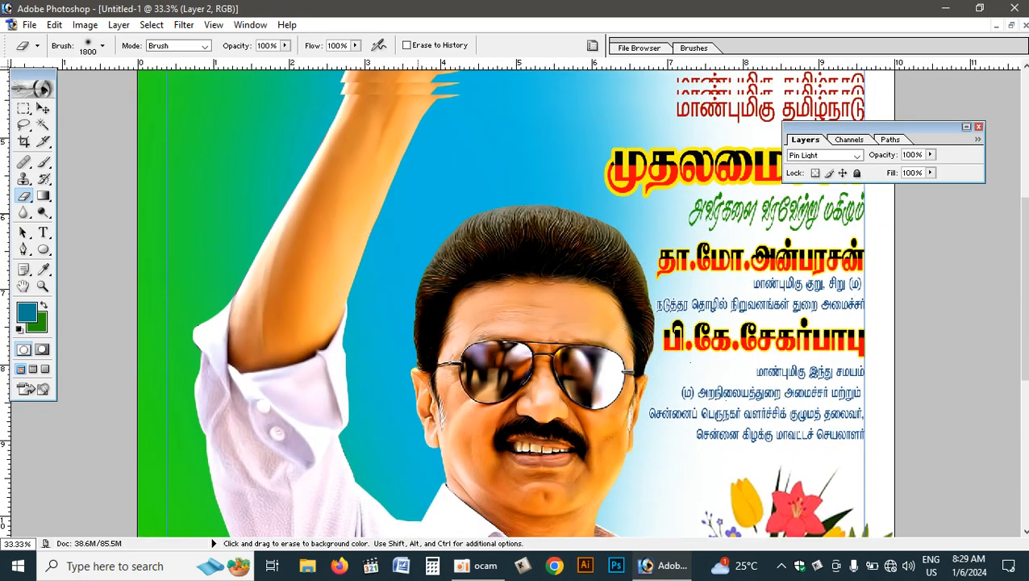
{"action": "scroll", "coordinate": [419, 242], "scroll_direction": "up", "scroll_amount": 2}
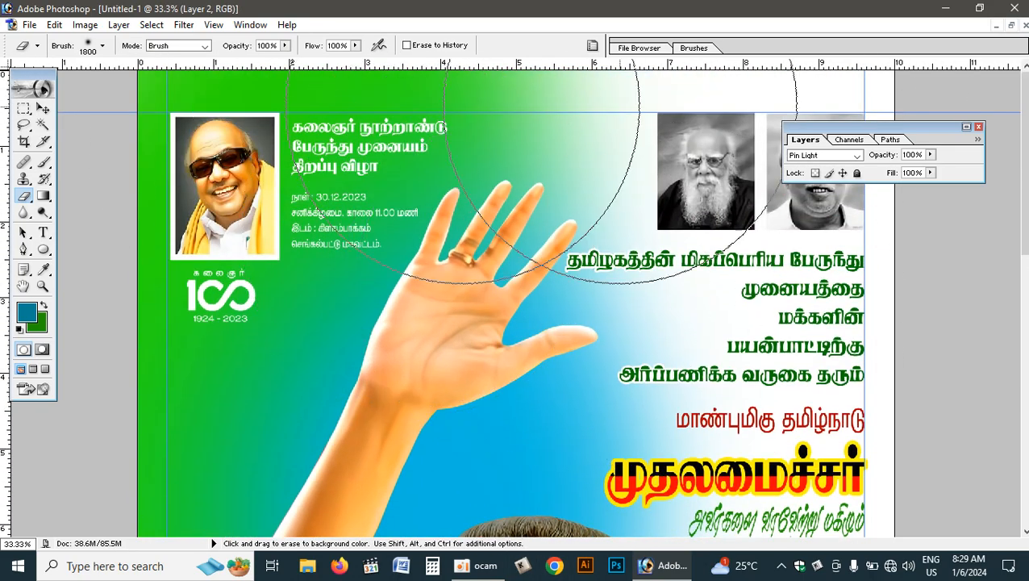
- Add a Curves adjustment layer above Layer 2 with input 167 mapped to output 93, and reset the colours to default
{"action": "left_click", "coordinate": [977, 128]}
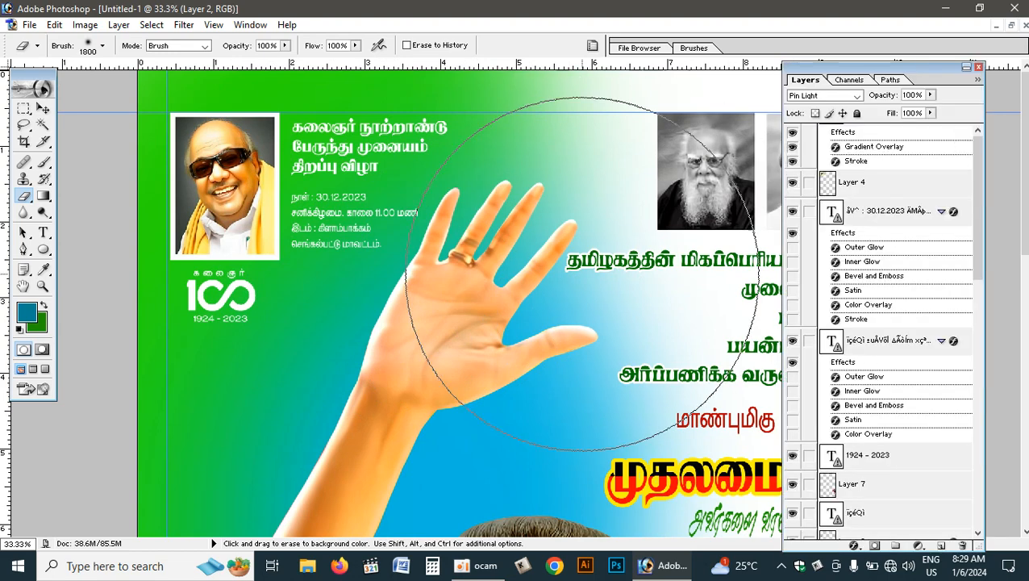
{"action": "key", "text": "v"}
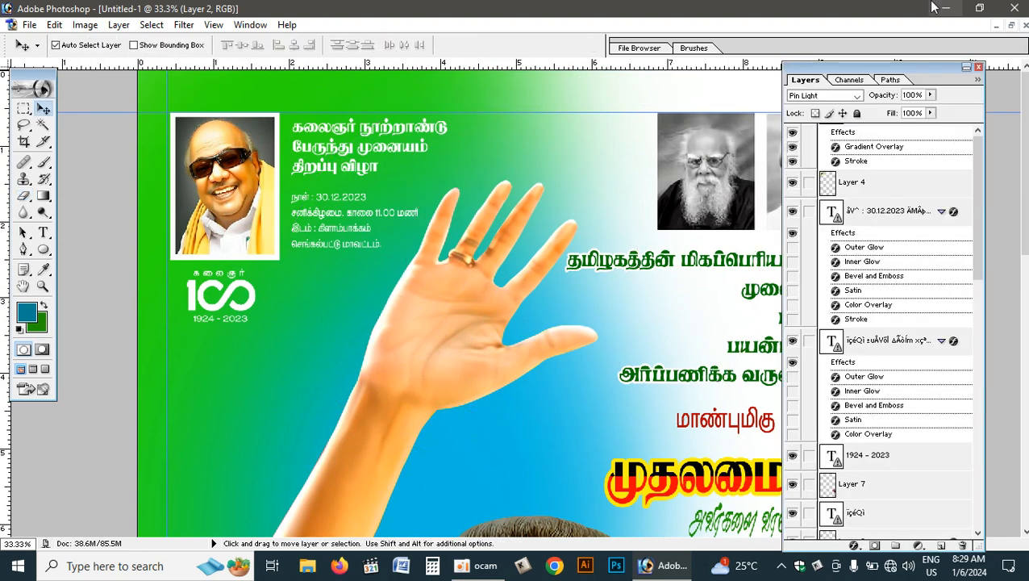
{"action": "right_click", "coordinate": [326, 90]}
{"action": "left_click", "coordinate": [356, 95]}
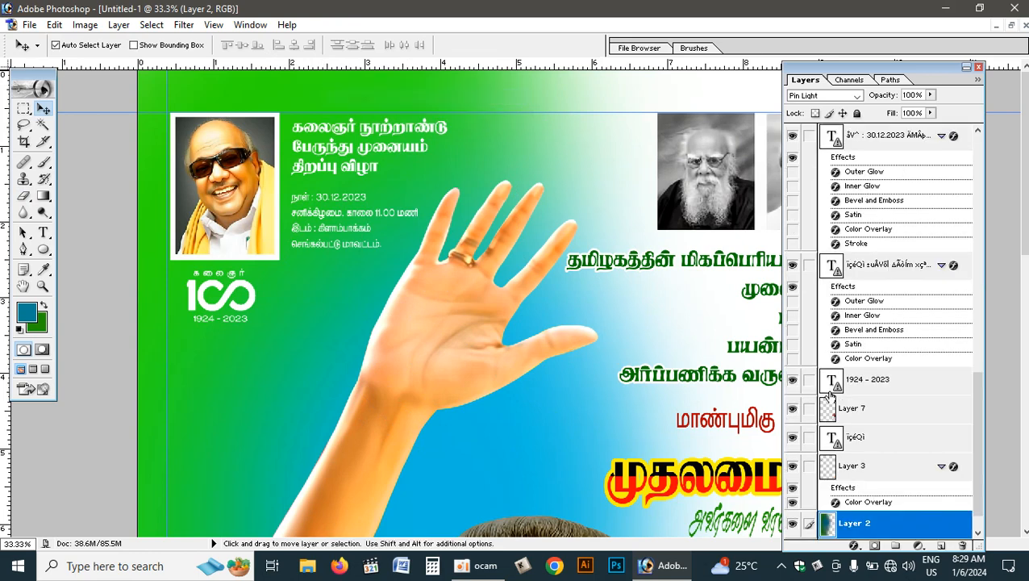
{"action": "left_click", "coordinate": [917, 547]}
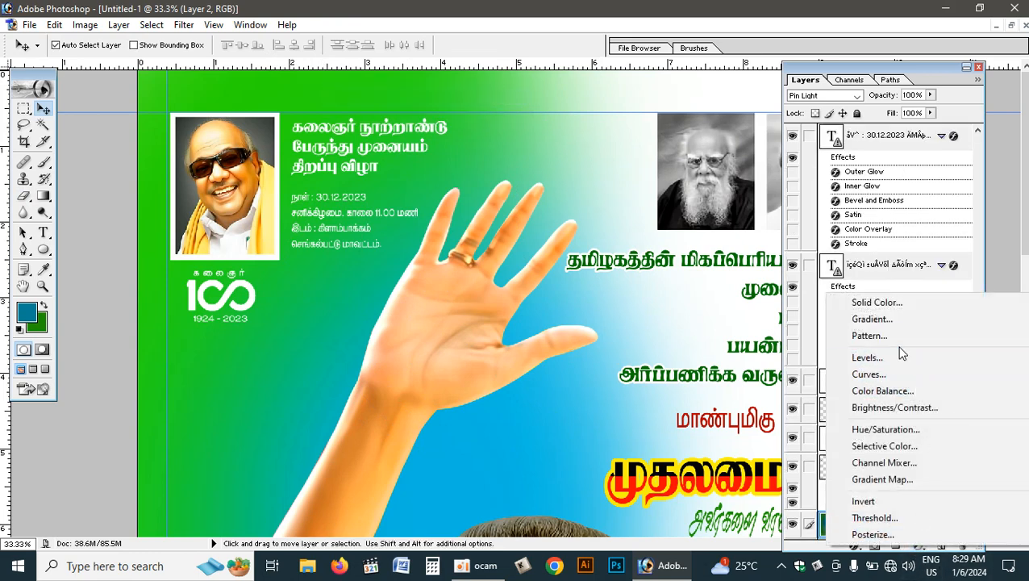
{"action": "left_click", "coordinate": [875, 375]}
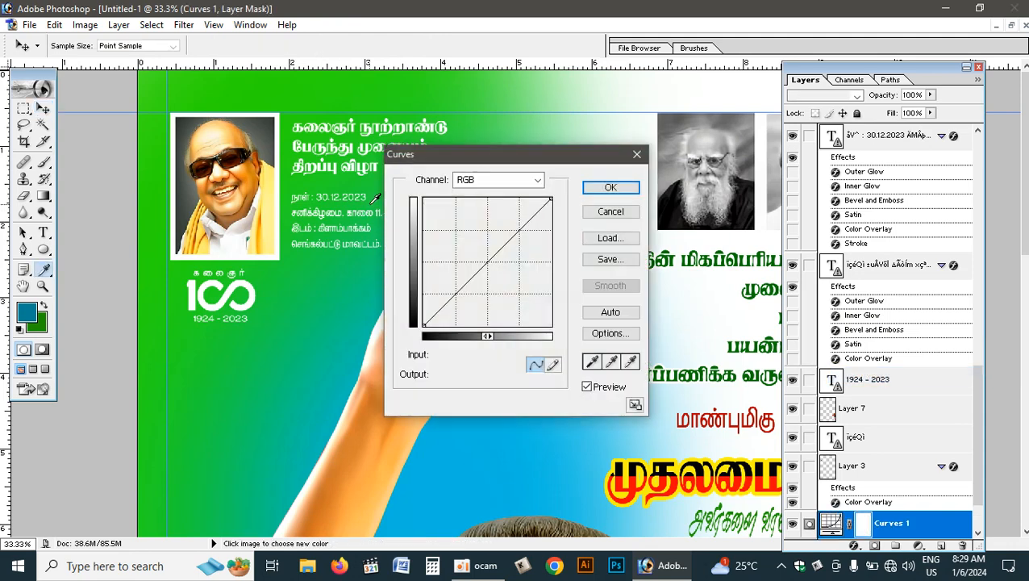
{"action": "left_click", "coordinate": [496, 269]}
{"action": "left_click_drag", "start_coordinate": [496, 268], "coordinate": [506, 279]}
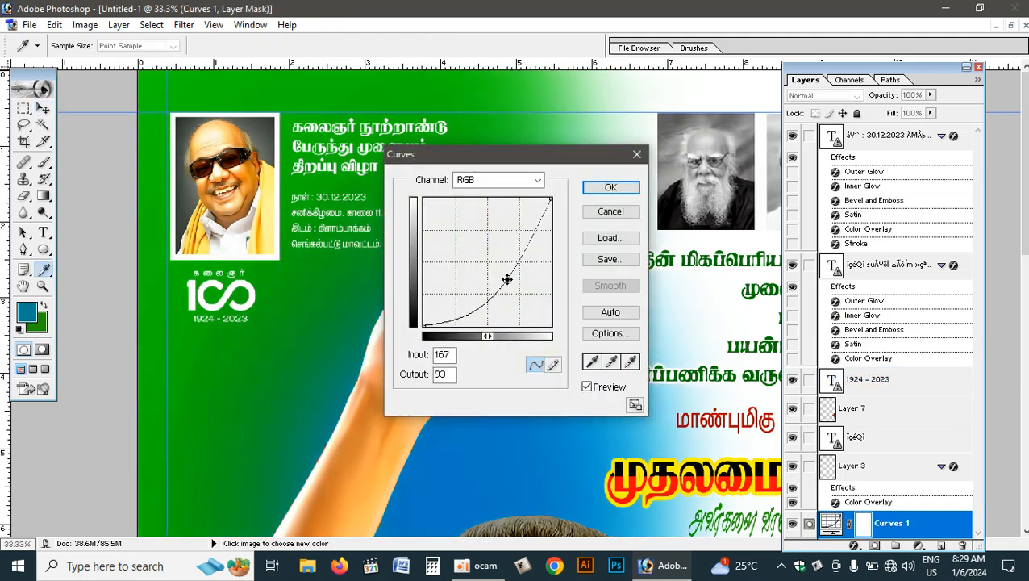
{"action": "key", "text": "Return"}
{"action": "key", "text": "v"}
{"action": "key", "text": "d"}
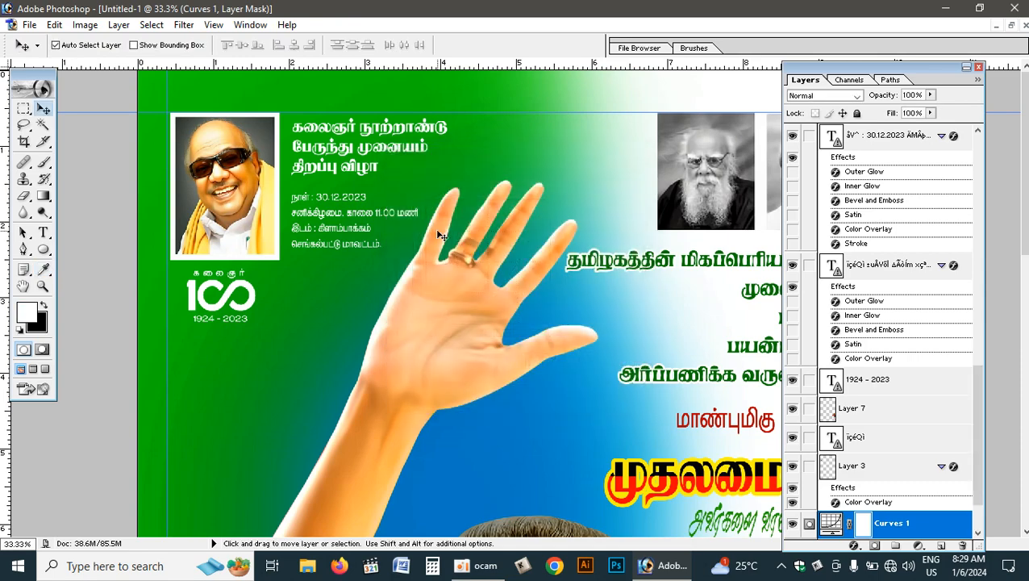
- Examine the darkened background across the whole banner and up close around the waving hand
{"action": "key", "text": "ctrl+minus"}
{"action": "key", "text": "ctrl+minus"}
{"action": "key", "text": "ctrl+minus"}
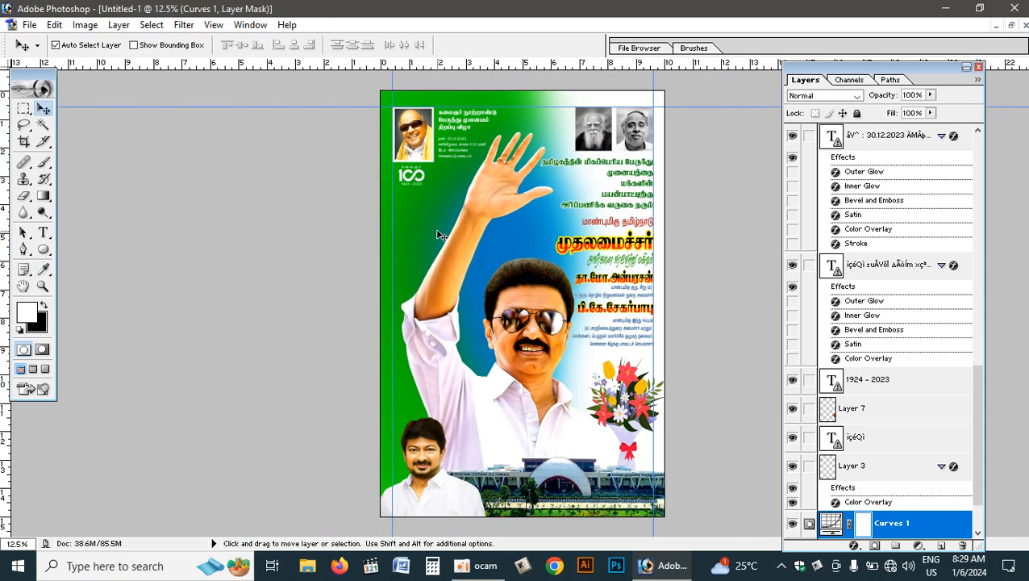
{"action": "key", "text": "ctrl+plus"}
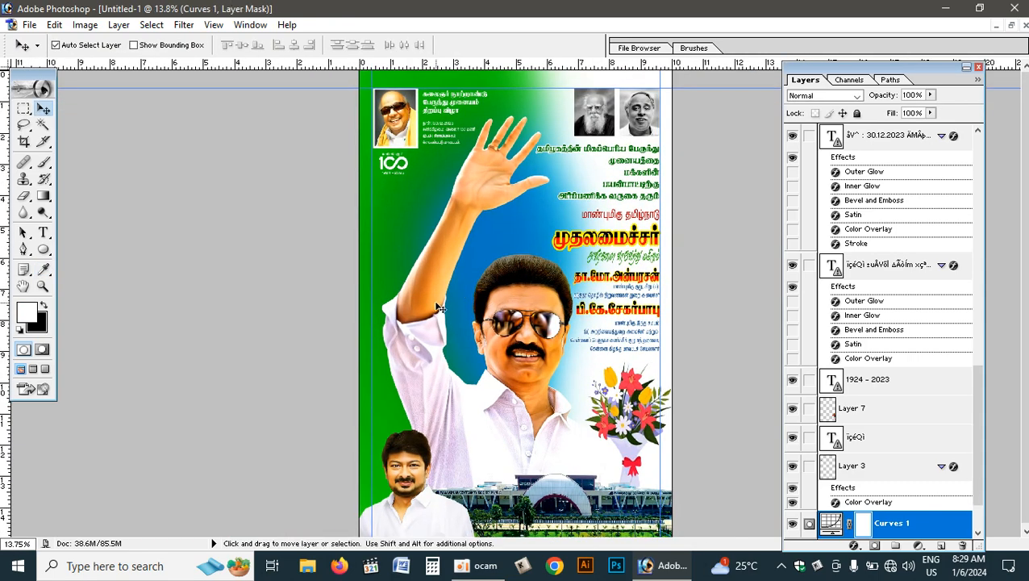
{"action": "key", "text": "ctrl+plus"}
{"action": "key", "text": "ctrl+plus"}
{"action": "key", "text": "ctrl+plus"}
{"action": "left_click_drag", "start_coordinate": [212, 112], "coordinate": [275, 363]}
{"action": "left_click_drag", "start_coordinate": [272, 240], "coordinate": [271, 463]}
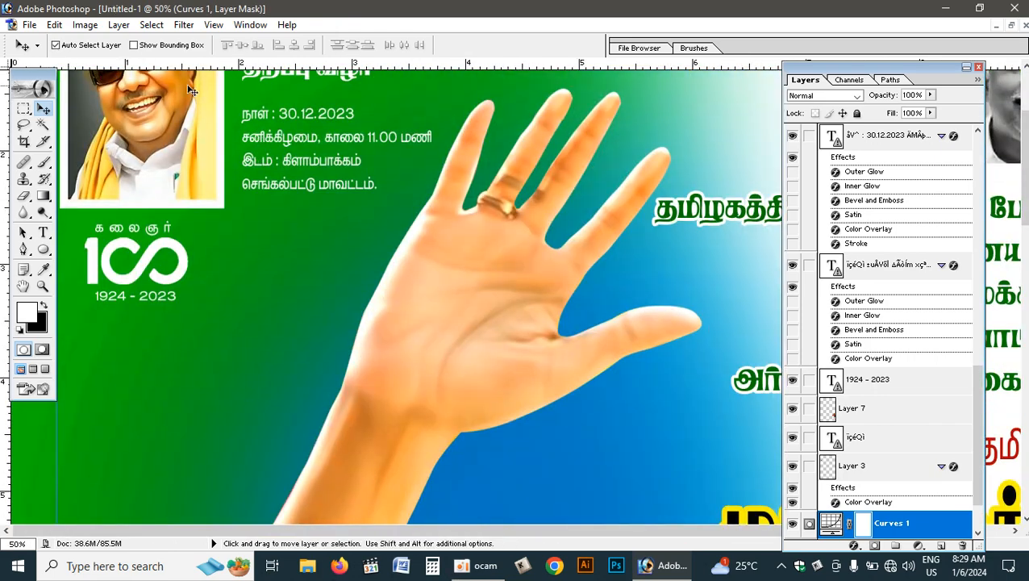
{"action": "left_click", "coordinate": [184, 25]}
{"action": "mouse_move", "coordinate": [235, 292]}
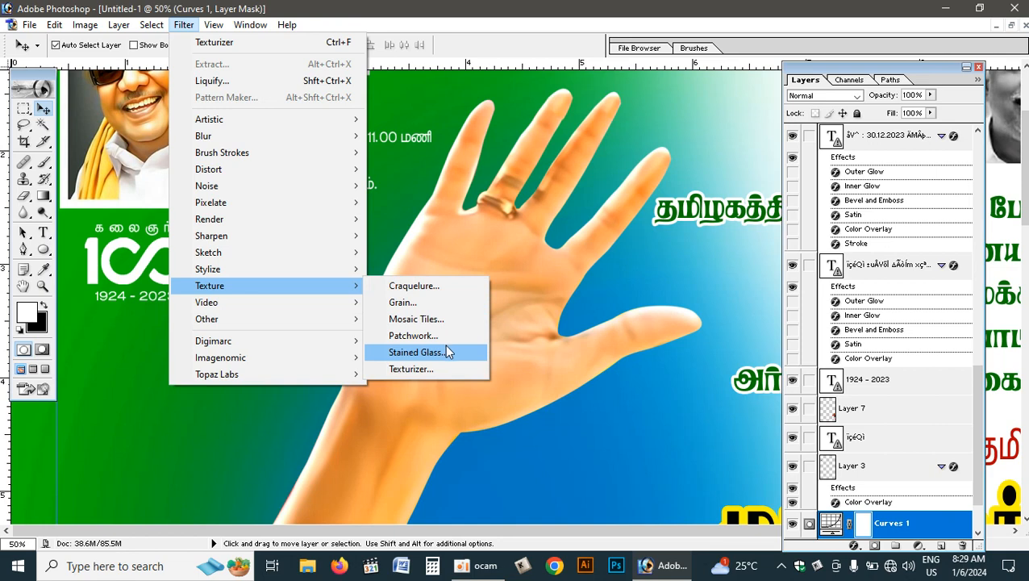
{"action": "left_click", "coordinate": [435, 369]}
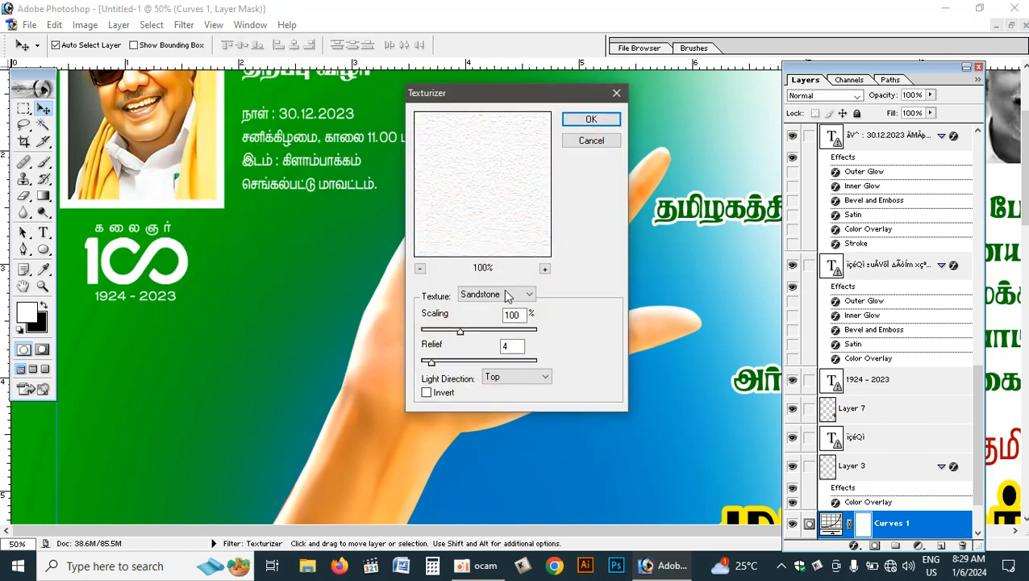
{"action": "left_click", "coordinate": [593, 141]}
- Select the gradient on Layer 2 and open the Texturizer filter for it
{"action": "scroll", "coordinate": [877, 508], "scroll_direction": "down", "scroll_amount": 2}
{"action": "left_click", "coordinate": [877, 505]}
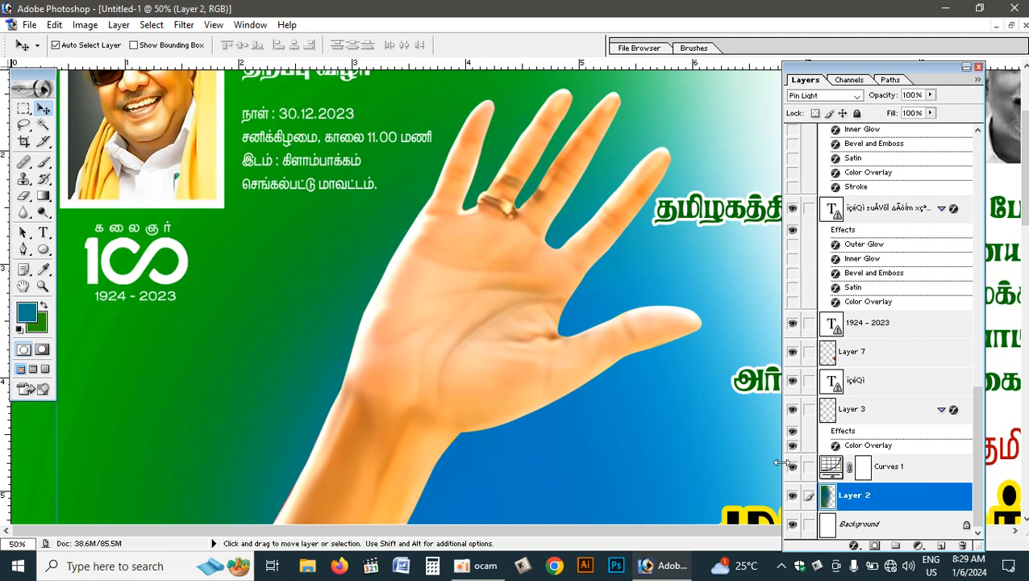
{"action": "left_click", "coordinate": [184, 24]}
{"action": "mouse_move", "coordinate": [224, 304]}
{"action": "mouse_move", "coordinate": [233, 284]}
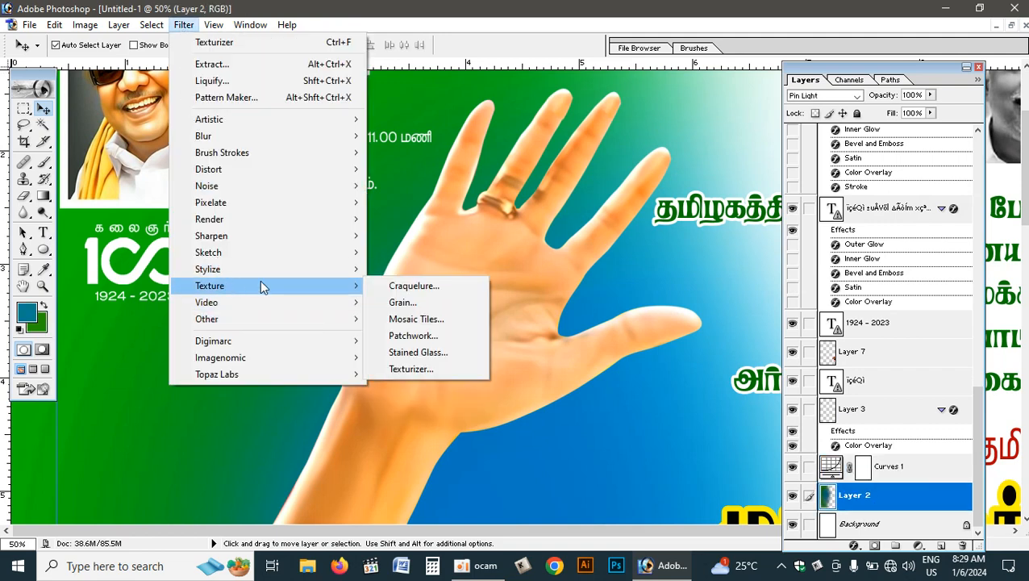
{"action": "left_click", "coordinate": [396, 370]}
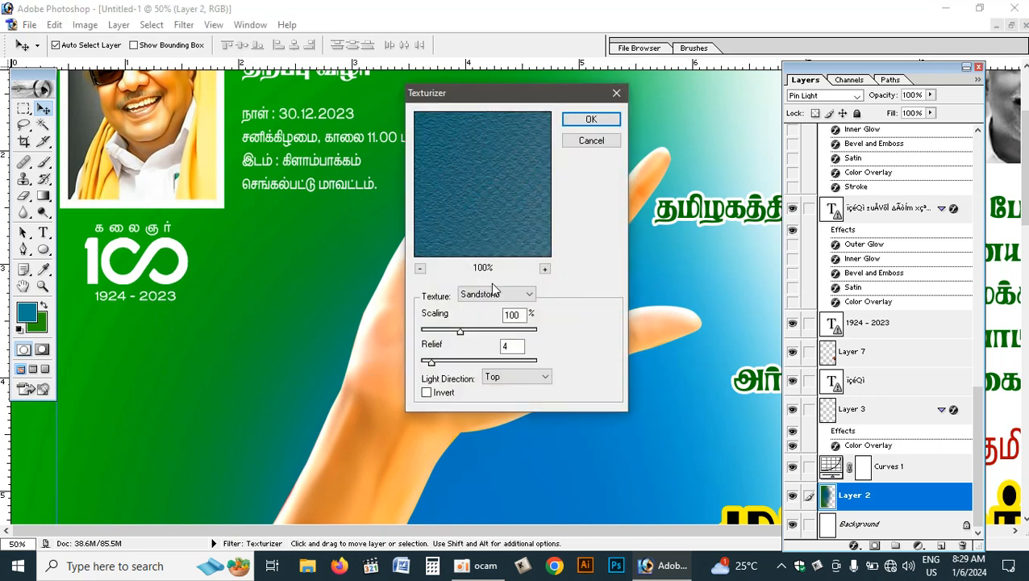
- Try the Brick, Burlap and Canvas textures in the Texturizer preview for the gradient layer
{"action": "left_click", "coordinate": [494, 296]}
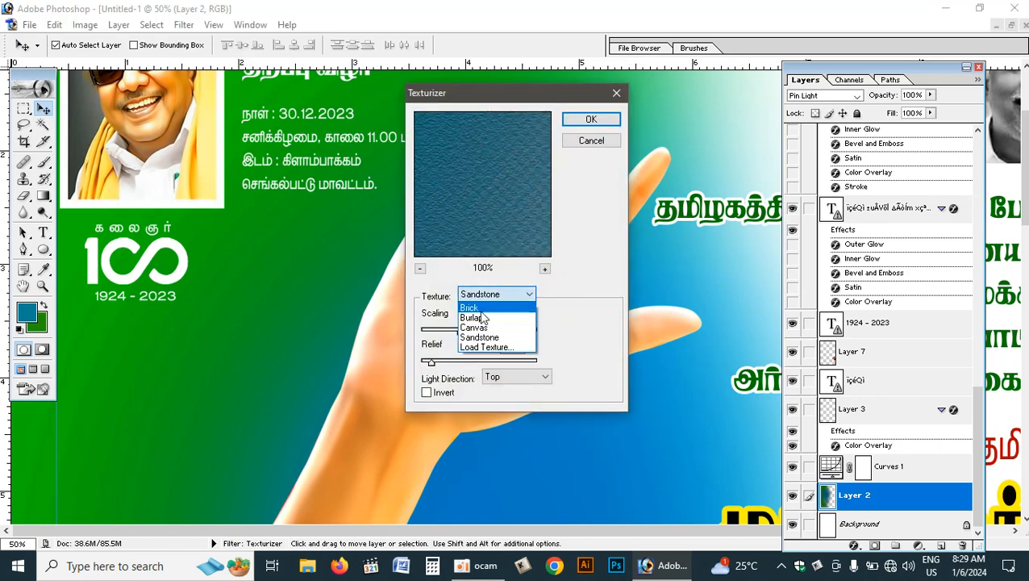
{"action": "left_click", "coordinate": [484, 320]}
{"action": "left_click", "coordinate": [507, 295]}
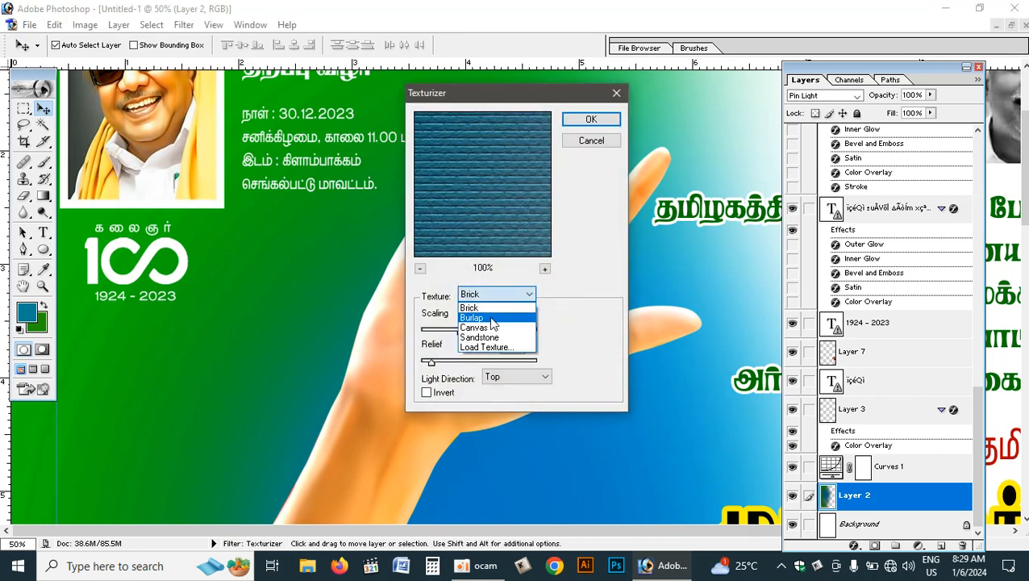
{"action": "left_click", "coordinate": [493, 314]}
{"action": "left_click", "coordinate": [508, 295]}
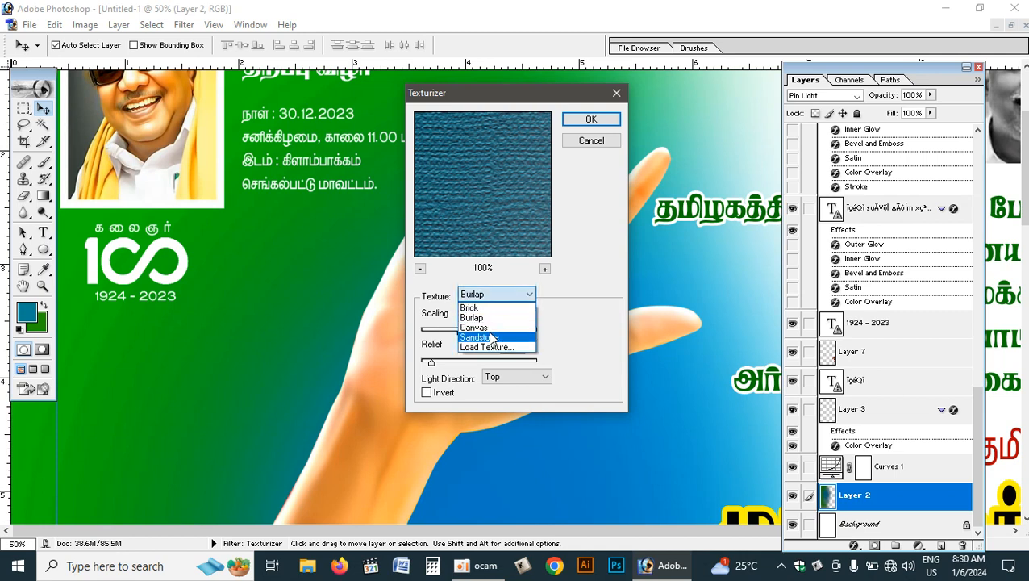
{"action": "left_click", "coordinate": [495, 334]}
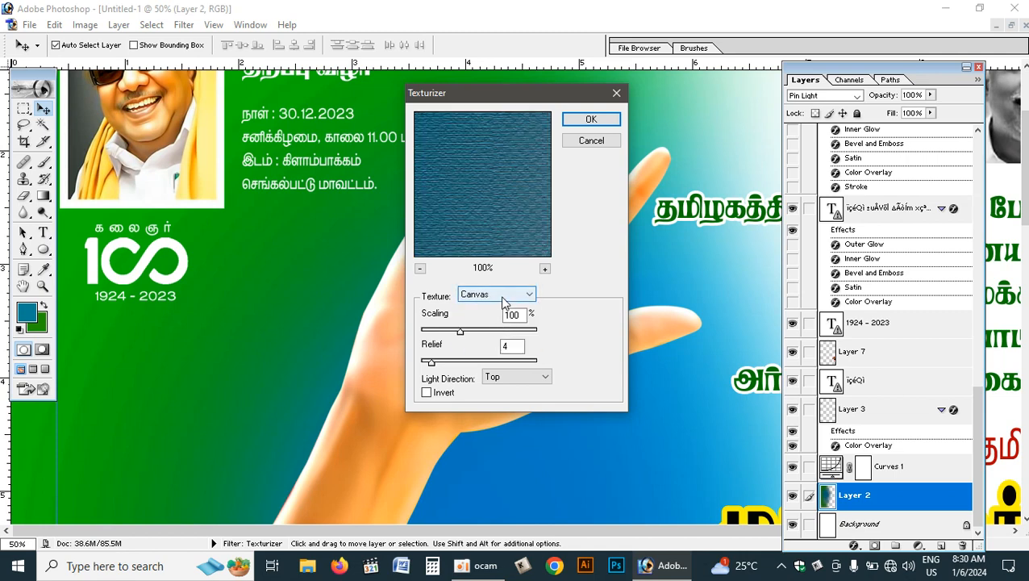
- Apply the Sandstone texture to the gradient layer with 100% scaling, relief 4 and light from the top
{"action": "left_click", "coordinate": [508, 295]}
{"action": "left_click", "coordinate": [494, 342]}
{"action": "left_click", "coordinate": [589, 119]}
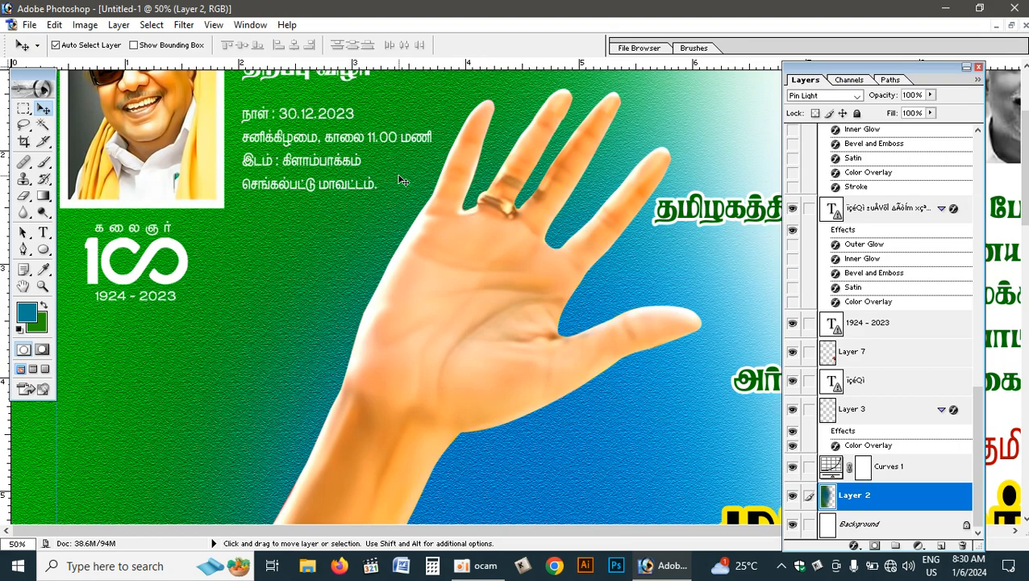
- Examine the textured background up close around the hand and from further out across the banner's upper half
{"action": "key", "text": "ctrl+plus"}
{"action": "key", "text": "ctrl+plus"}
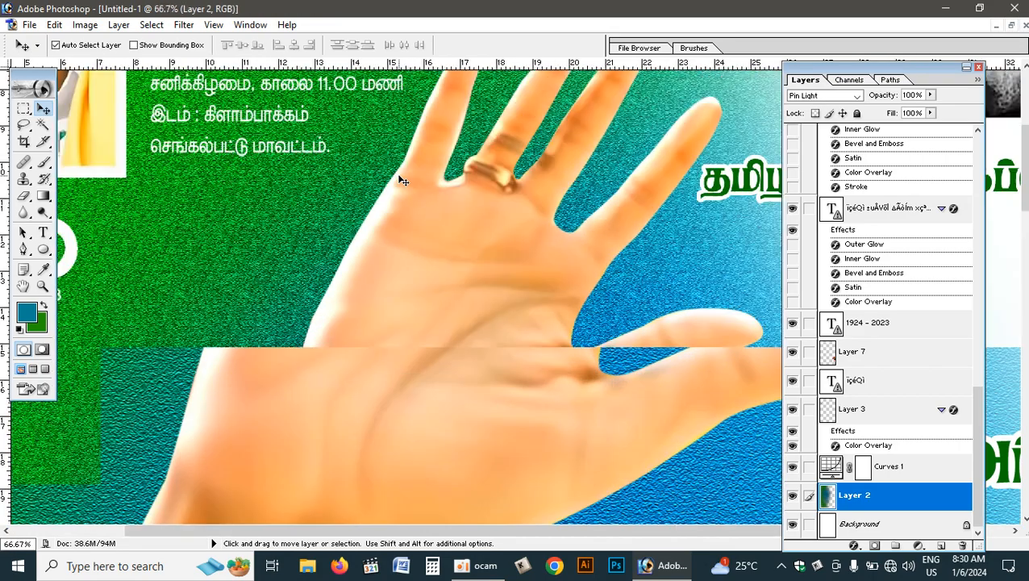
{"action": "key", "text": "ctrl+plus"}
{"action": "key", "text": "ctrl+plus"}
{"action": "key", "text": "ctrl+minus"}
{"action": "key", "text": "ctrl+minus"}
{"action": "key", "text": "ctrl+minus"}
{"action": "key", "text": "ctrl+minus"}
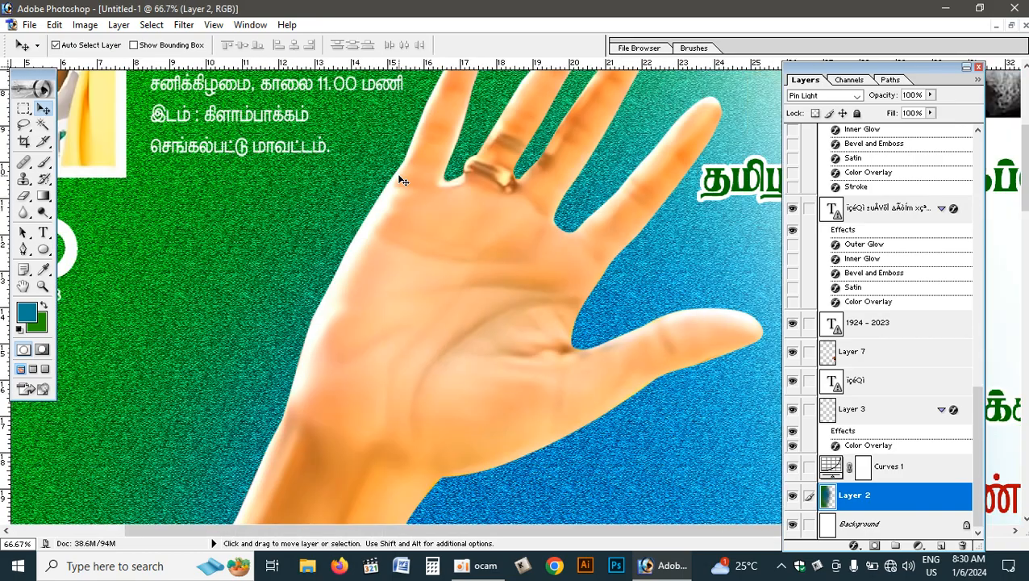
{"action": "key", "text": "ctrl+minus"}
{"action": "key", "text": "ctrl+minus"}
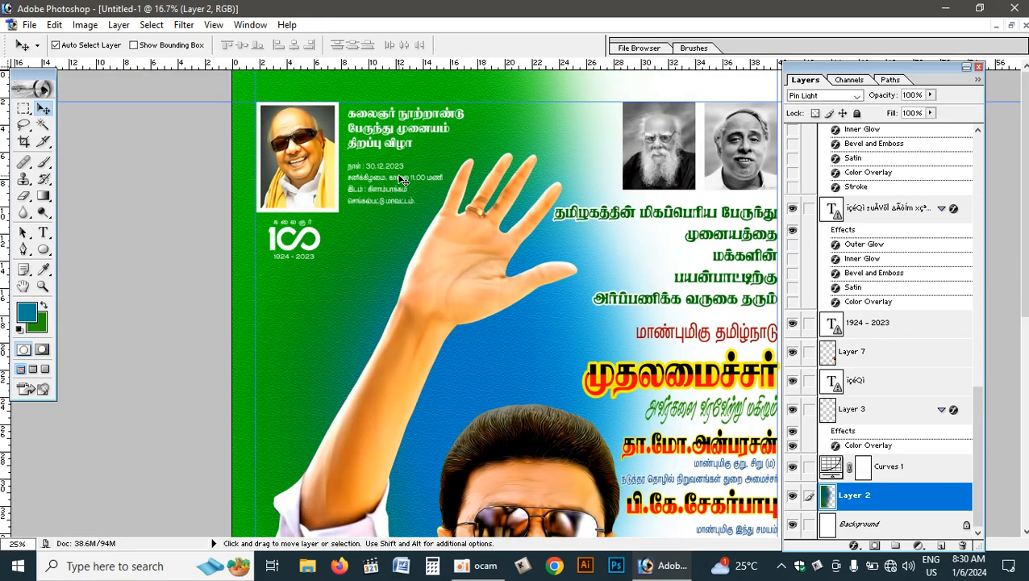
- Examine the textured gradient up close around the raised arm, the central portrait and the terminus building at the banner's bottom
{"action": "key", "text": "ctrl+minus"}
{"action": "key", "text": "ctrl+plus"}
{"action": "key", "text": "ctrl+plus"}
{"action": "key", "text": "ctrl+plus"}
{"action": "key", "text": "ctrl+plus"}
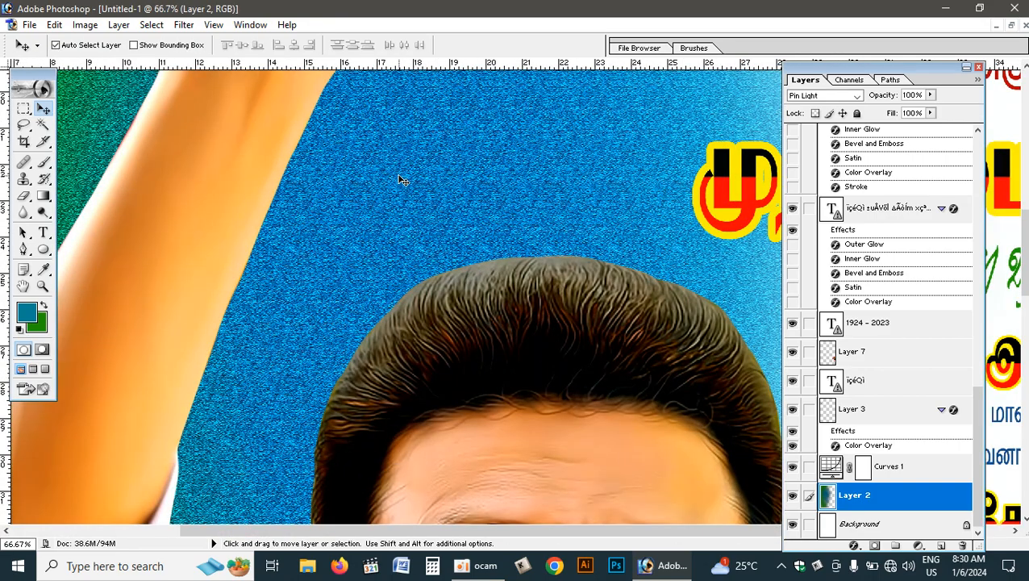
{"action": "key", "text": "ctrl+minus"}
{"action": "left_click_drag", "start_coordinate": [303, 257], "coordinate": [442, 410]}
{"action": "left_click_drag", "start_coordinate": [377, 350], "coordinate": [471, 73]}
{"action": "left_click_drag", "start_coordinate": [373, 355], "coordinate": [392, 110]}
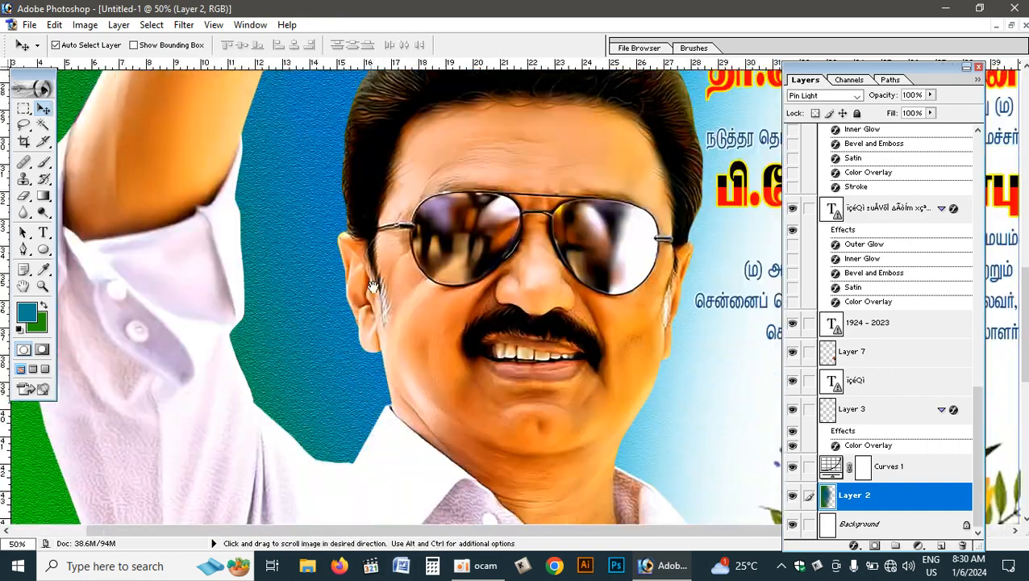
{"action": "left_click_drag", "start_coordinate": [373, 473], "coordinate": [402, 259]}
{"action": "left_click_drag", "start_coordinate": [398, 437], "coordinate": [455, 147]}
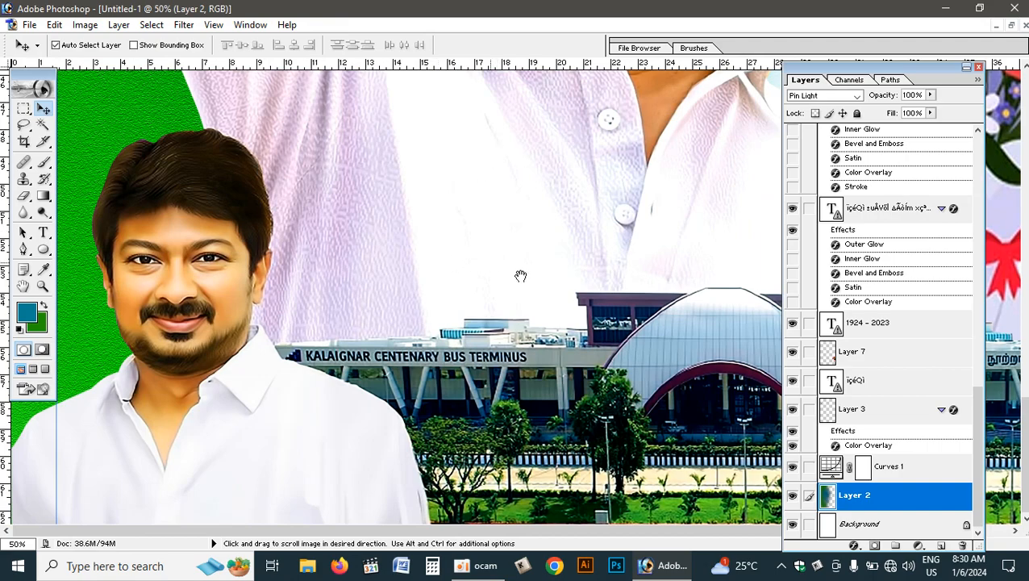
{"action": "left_click_drag", "start_coordinate": [492, 264], "coordinate": [301, 342]}
{"action": "left_click_drag", "start_coordinate": [380, 96], "coordinate": [404, 339]}
{"action": "left_click_drag", "start_coordinate": [452, 121], "coordinate": [466, 229]}
{"action": "left_click_drag", "start_coordinate": [435, 290], "coordinate": [435, 416]}
{"action": "left_click_drag", "start_coordinate": [459, 171], "coordinate": [457, 464]}
{"action": "left_click_drag", "start_coordinate": [523, 356], "coordinate": [159, 316]}
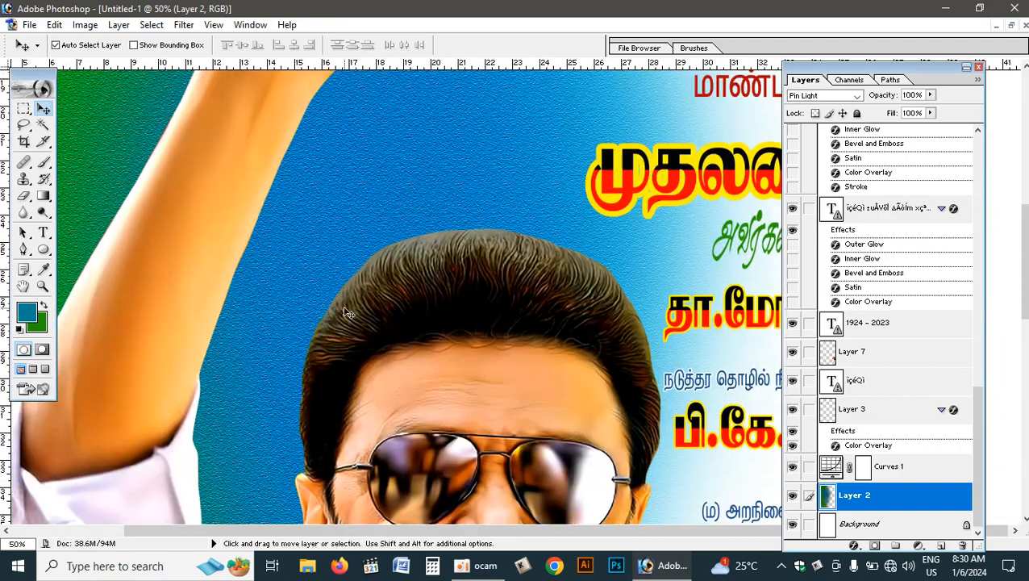
- Hide the panels and examine the texture around the central portrait, the waving hand and the banner's upper-left corner
{"action": "key", "text": "Tab"}
{"action": "left_click_drag", "start_coordinate": [459, 346], "coordinate": [587, 218]}
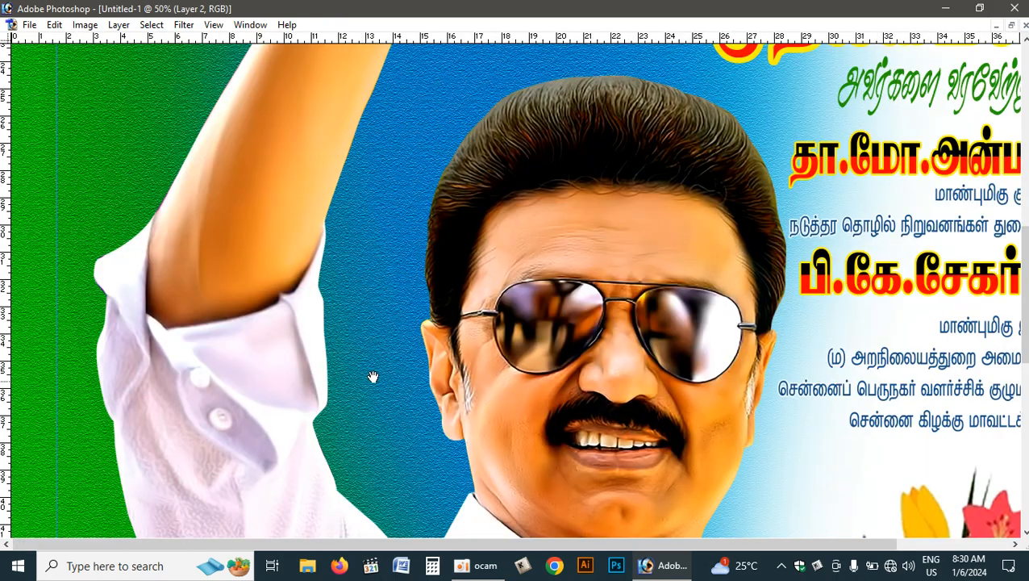
{"action": "left_click_drag", "start_coordinate": [372, 377], "coordinate": [571, 332]}
{"action": "left_click_drag", "start_coordinate": [466, 465], "coordinate": [498, 240]}
{"action": "left_click_drag", "start_coordinate": [508, 421], "coordinate": [514, 459]}
{"action": "left_click_drag", "start_coordinate": [539, 317], "coordinate": [525, 484]}
{"action": "left_click_drag", "start_coordinate": [571, 137], "coordinate": [506, 459]}
{"action": "left_click_drag", "start_coordinate": [505, 122], "coordinate": [535, 285]}
{"action": "left_click_drag", "start_coordinate": [545, 204], "coordinate": [533, 316]}
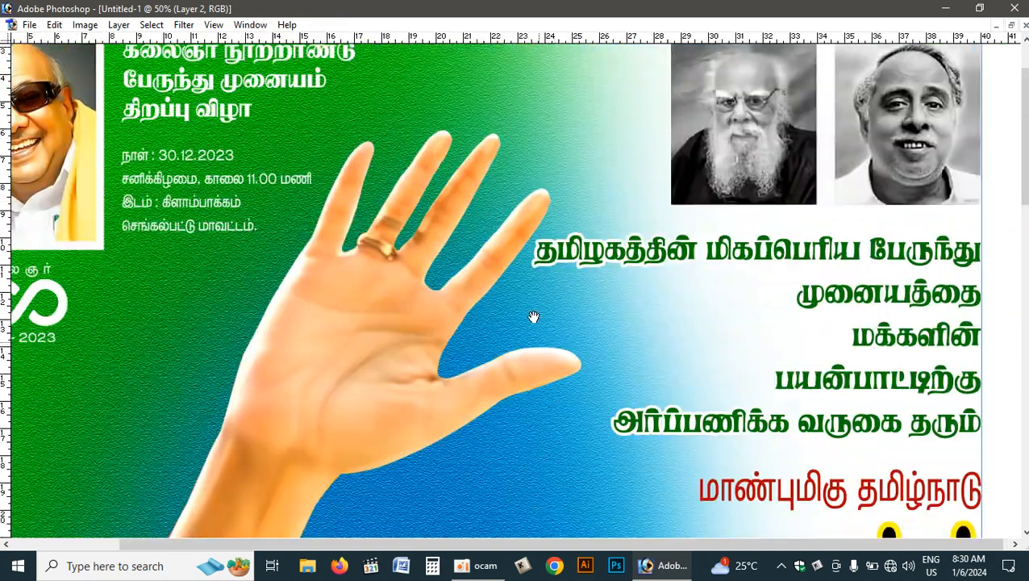
{"action": "left_click_drag", "start_coordinate": [547, 238], "coordinate": [546, 448]}
{"action": "left_click_drag", "start_coordinate": [426, 349], "coordinate": [598, 338]}
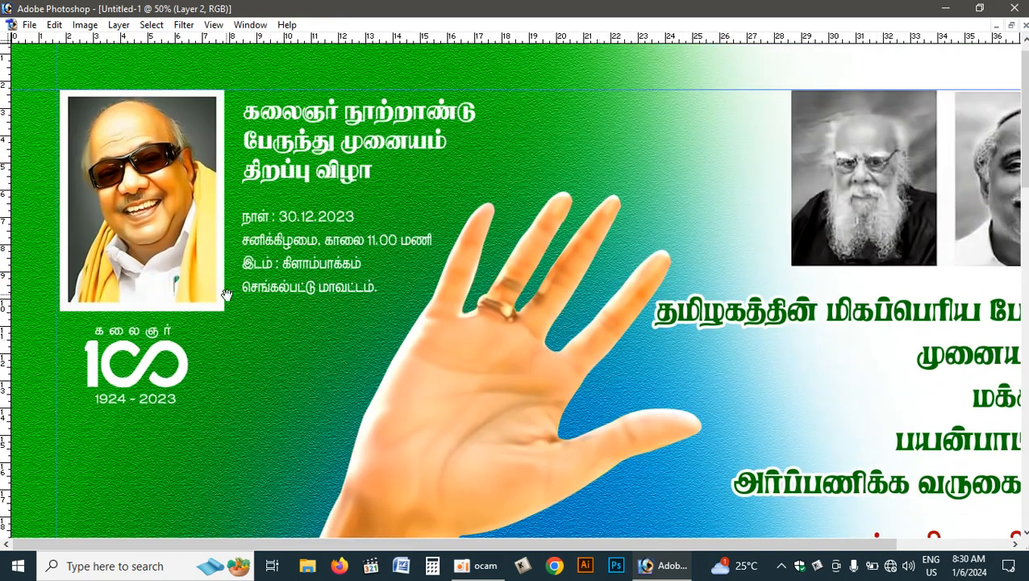
- Show the panels again, fit the whole banner in view and hide the guides
{"action": "key", "text": "ctrl+minus"}
{"action": "key", "text": "ctrl+minus"}
{"action": "key", "text": "ctrl+minus"}
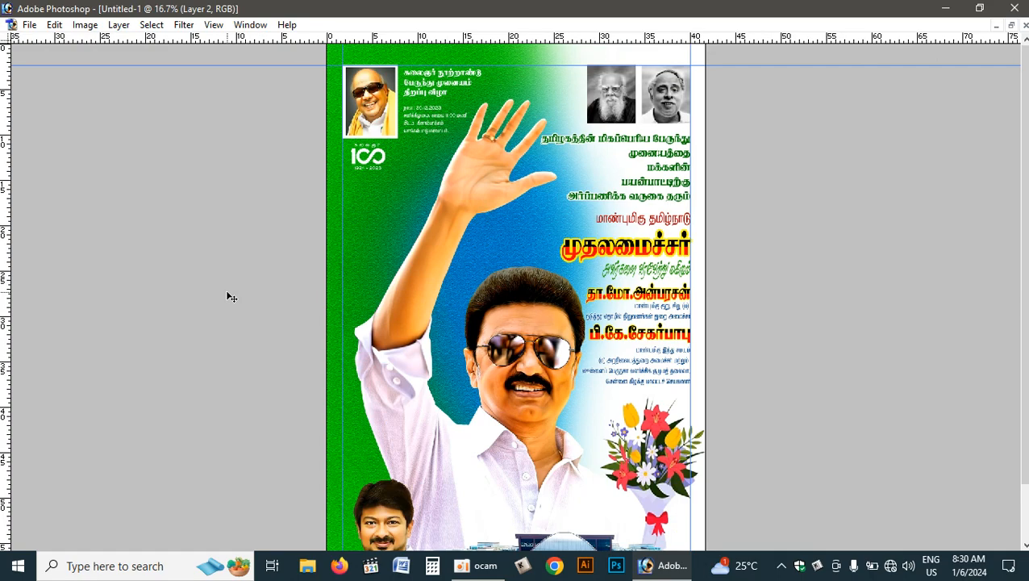
{"action": "key", "text": "Tab"}
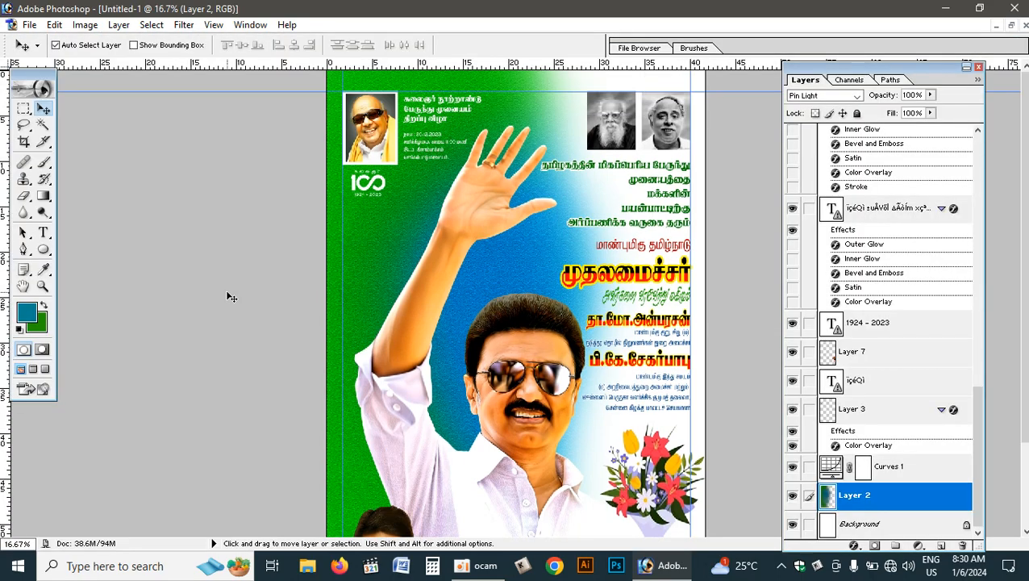
{"action": "key", "text": "ctrl+0"}
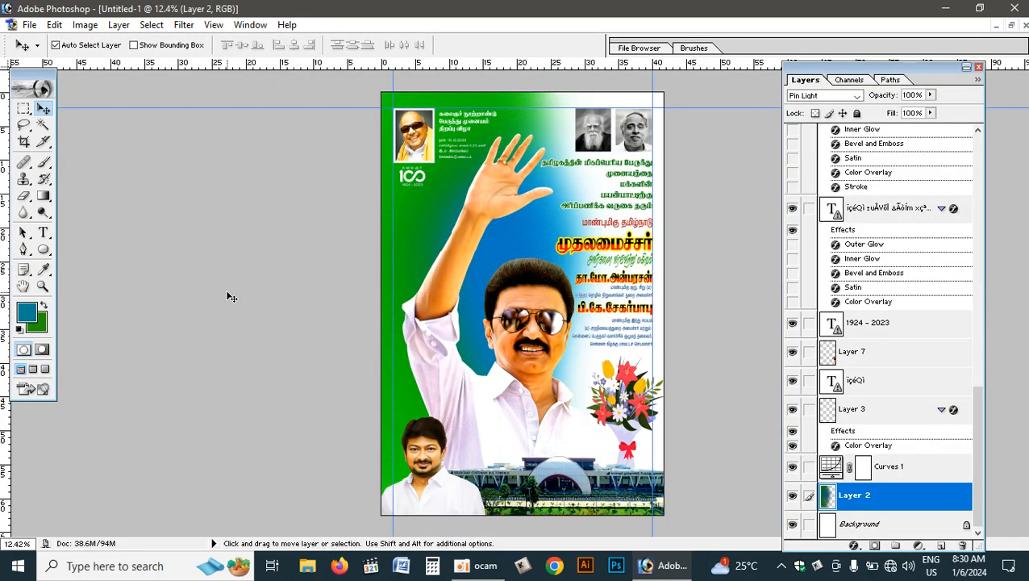
{"action": "key", "text": "ctrl+h"}
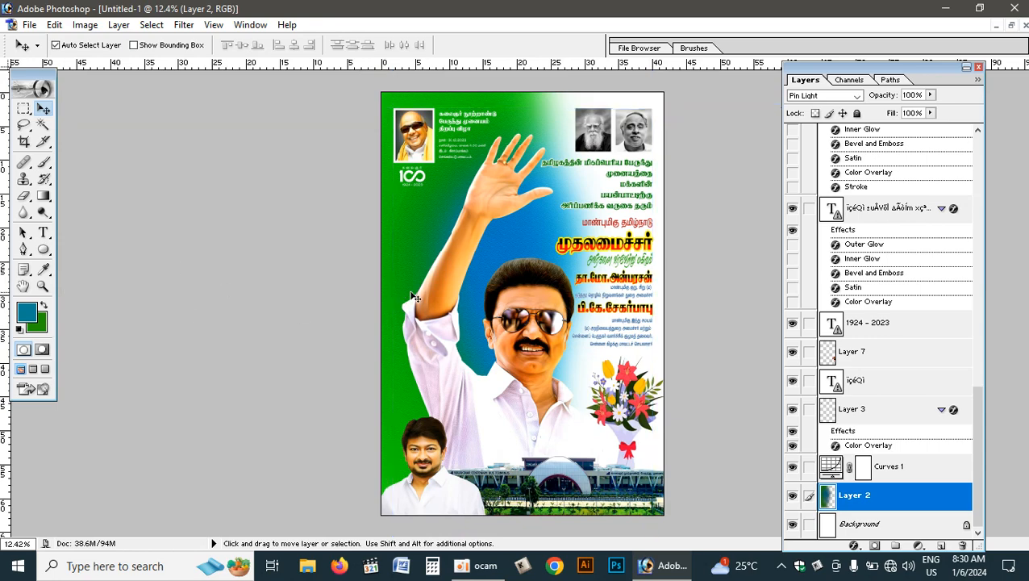
- Restore the banner's document window so Untitled-1 and 15 x 10dmk banner.psd are visible side by side
{"action": "scroll", "coordinate": [502, 326], "scroll_direction": "up", "scroll_amount": 3}
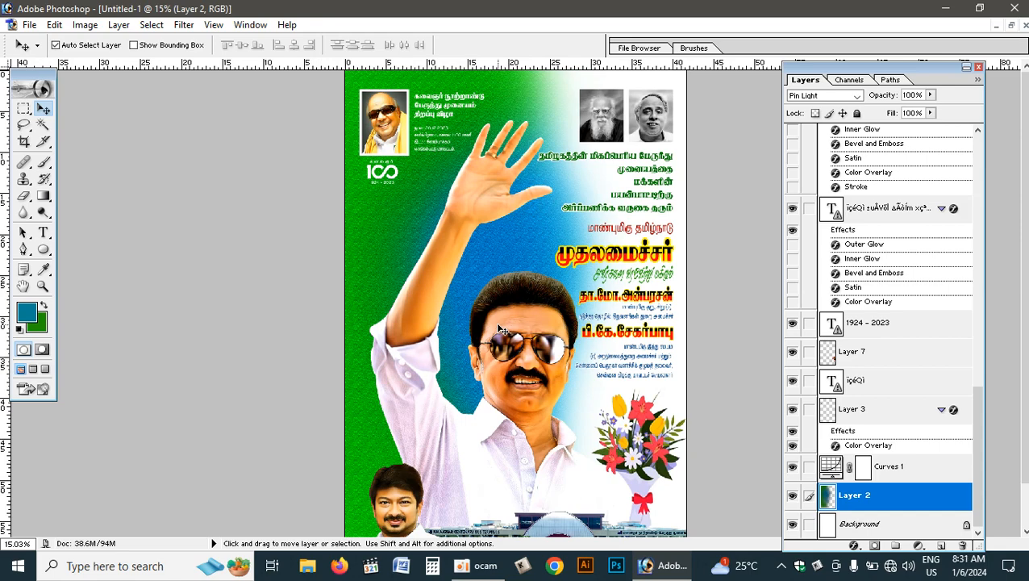
{"action": "scroll", "coordinate": [500, 329], "scroll_direction": "down", "scroll_amount": 2}
{"action": "scroll", "coordinate": [502, 329], "scroll_direction": "up", "scroll_amount": 2}
{"action": "scroll", "coordinate": [502, 329], "scroll_direction": "down", "scroll_amount": 2}
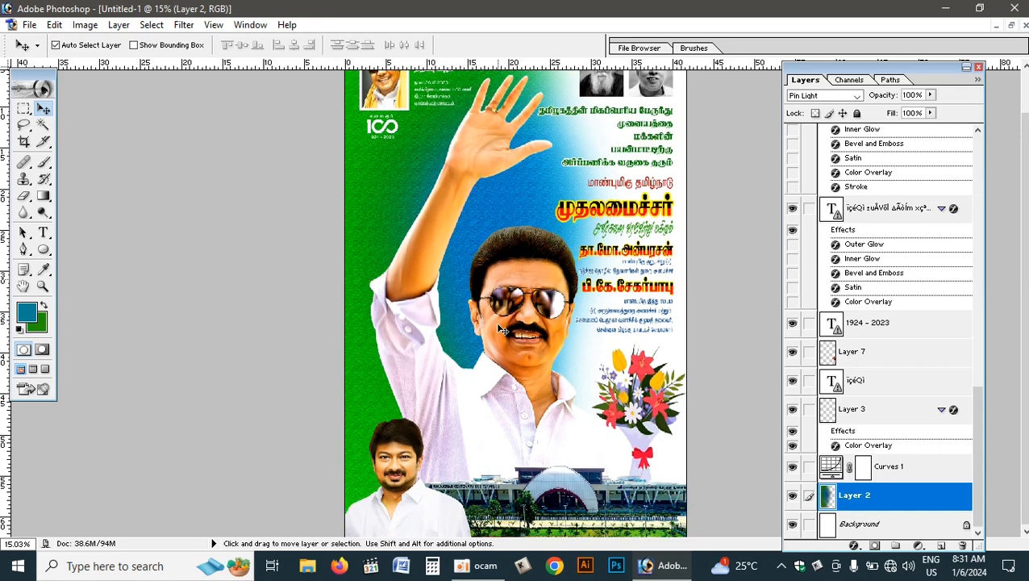
{"action": "left_click", "coordinate": [1012, 26]}
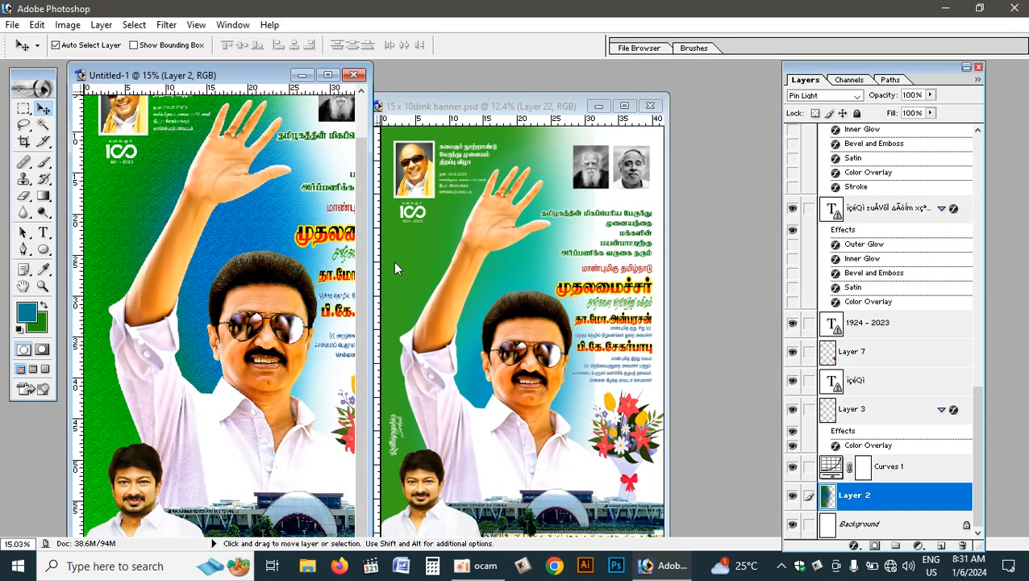
- Try to copy the vertical Rathigraphics Sirkali signature from 15 x 10dmk banner.psd into Untitled-1, undoing each attempt
{"action": "left_click", "coordinate": [419, 429]}
{"action": "left_click", "coordinate": [394, 424]}
{"action": "left_click_drag", "start_coordinate": [391, 425], "coordinate": [98, 430]}
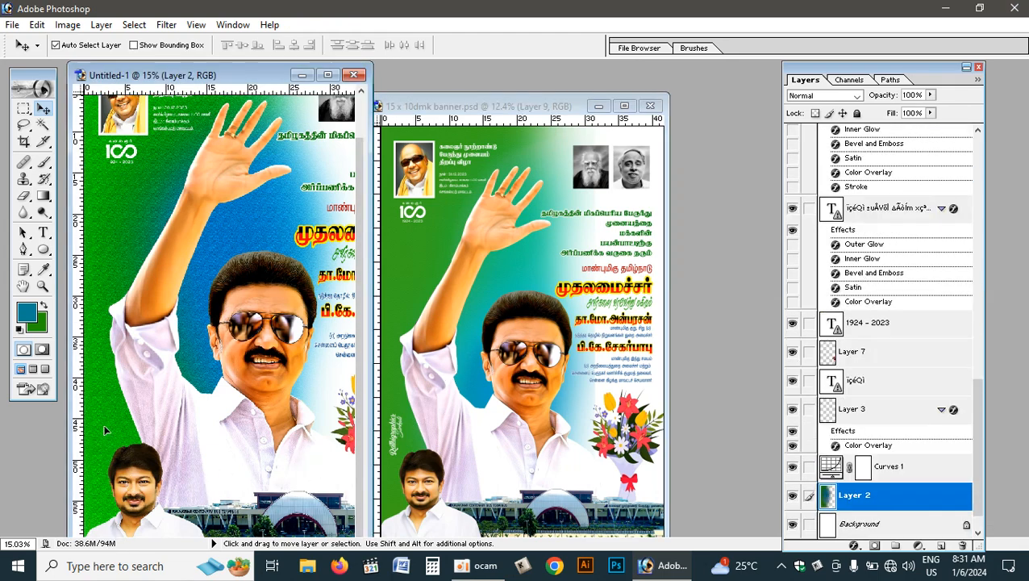
{"action": "key", "text": "ctrl+z"}
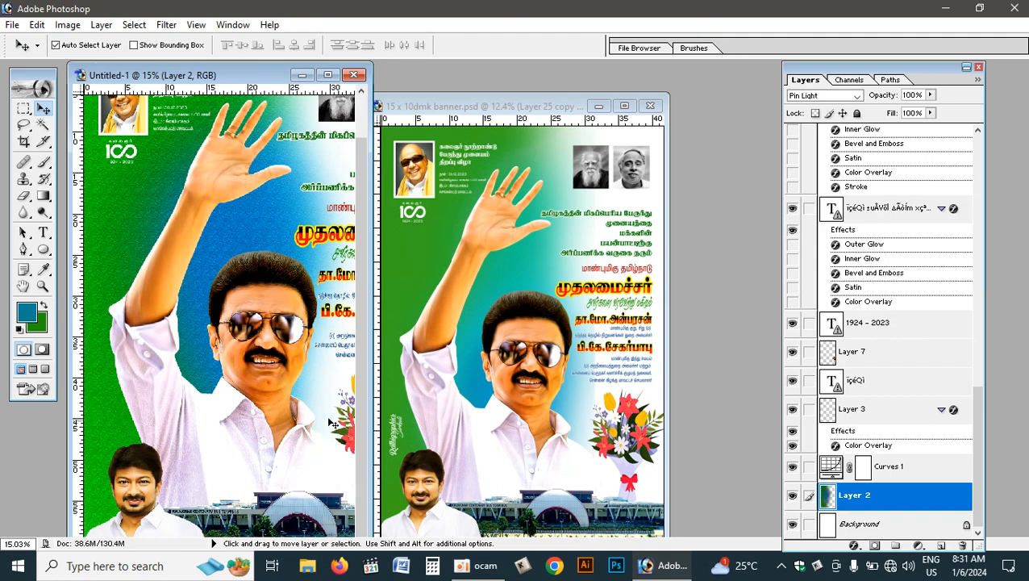
{"action": "left_click", "coordinate": [395, 431]}
{"action": "left_click", "coordinate": [394, 432]}
{"action": "left_click_drag", "start_coordinate": [403, 431], "coordinate": [288, 427]}
{"action": "key", "text": "ctrl+z"}
- Copy the Rathigraphics Sirkali signature on Layer 9 into Untitled-1, above the lower-left portrait, and maximize that document
{"action": "left_click", "coordinate": [396, 436]}
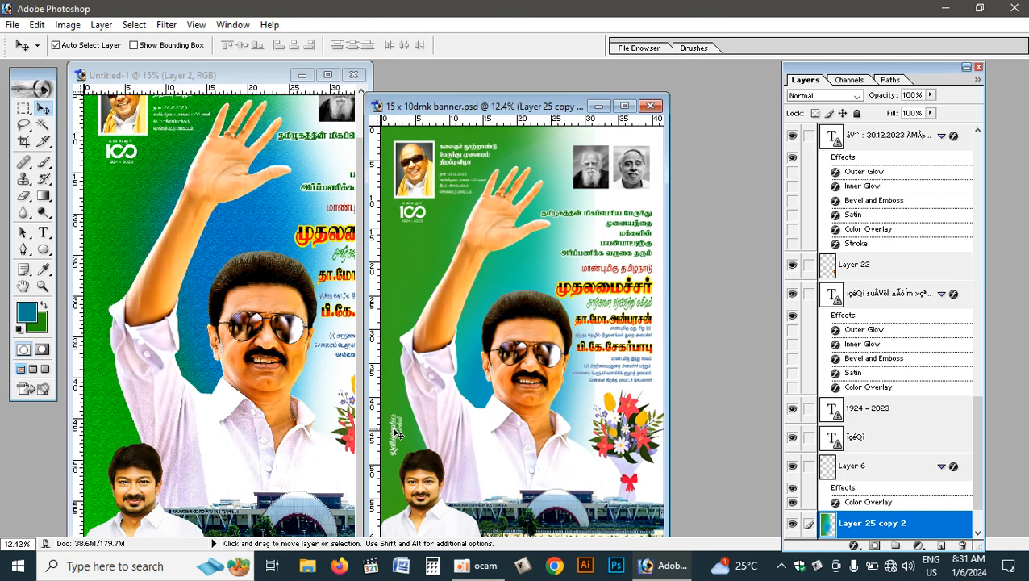
{"action": "right_click", "coordinate": [395, 435]}
{"action": "left_click", "coordinate": [401, 436]}
{"action": "left_click", "coordinate": [400, 435]}
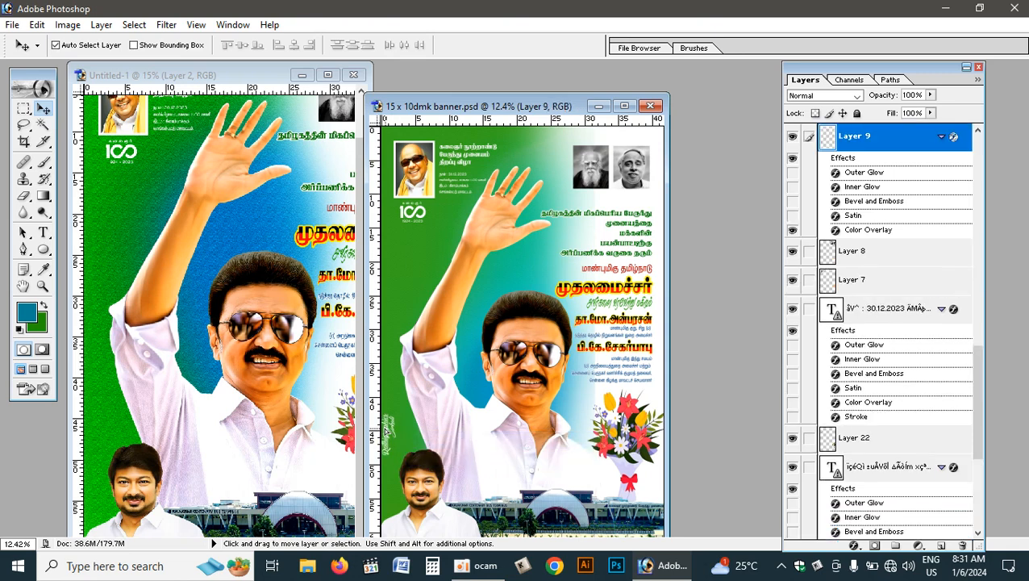
{"action": "left_click_drag", "start_coordinate": [206, 432], "coordinate": [104, 412]}
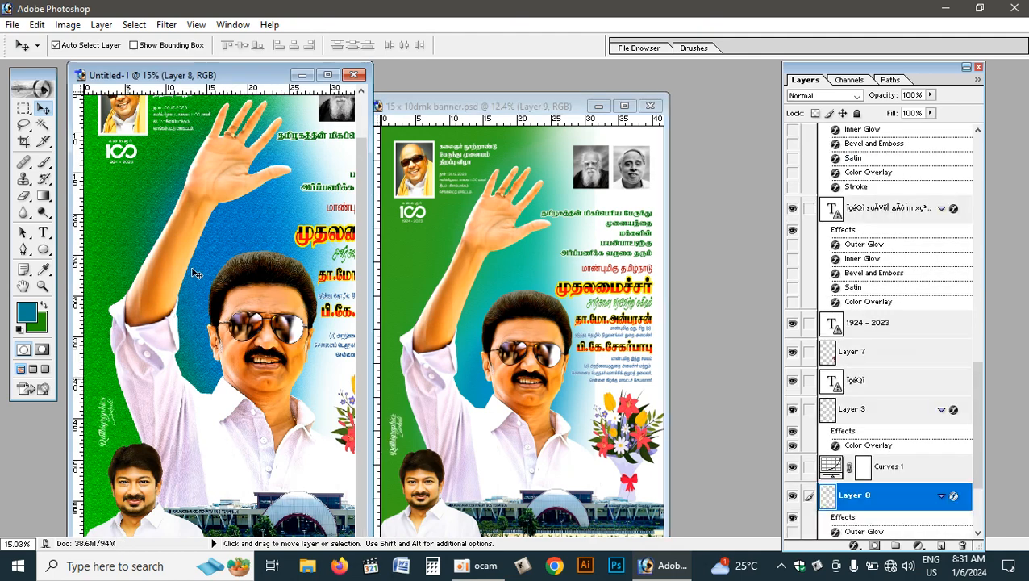
{"action": "left_click", "coordinate": [327, 75]}
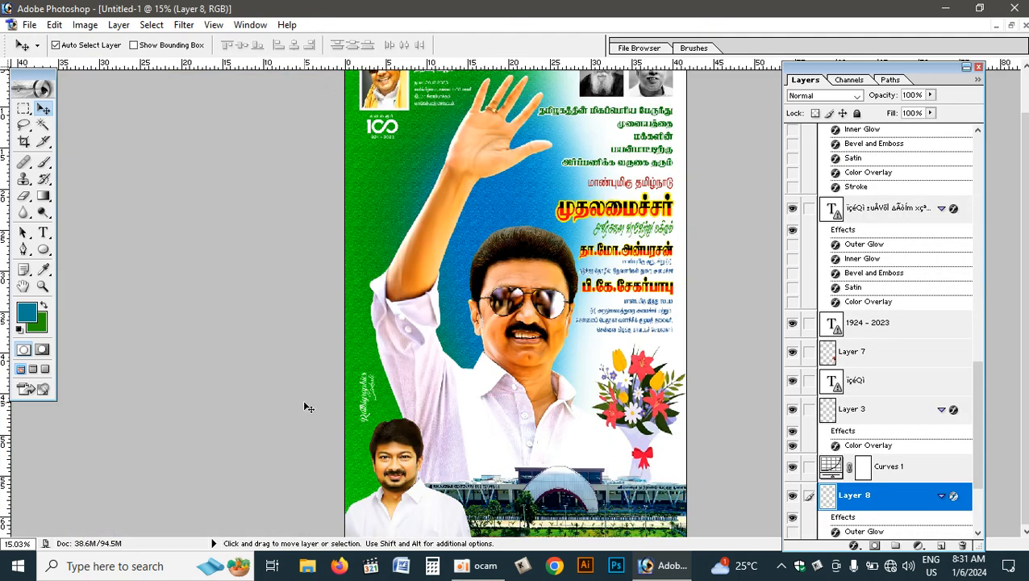
- Move the Rathigraphics Sirkali signature slightly up and closer to the banner's left edge, and fit the whole banner in view
{"action": "key", "text": "ctrl+plus"}
{"action": "key", "text": "ctrl+plus"}
{"action": "key", "text": "ctrl+plus"}
{"action": "key", "text": "ctrl+plus"}
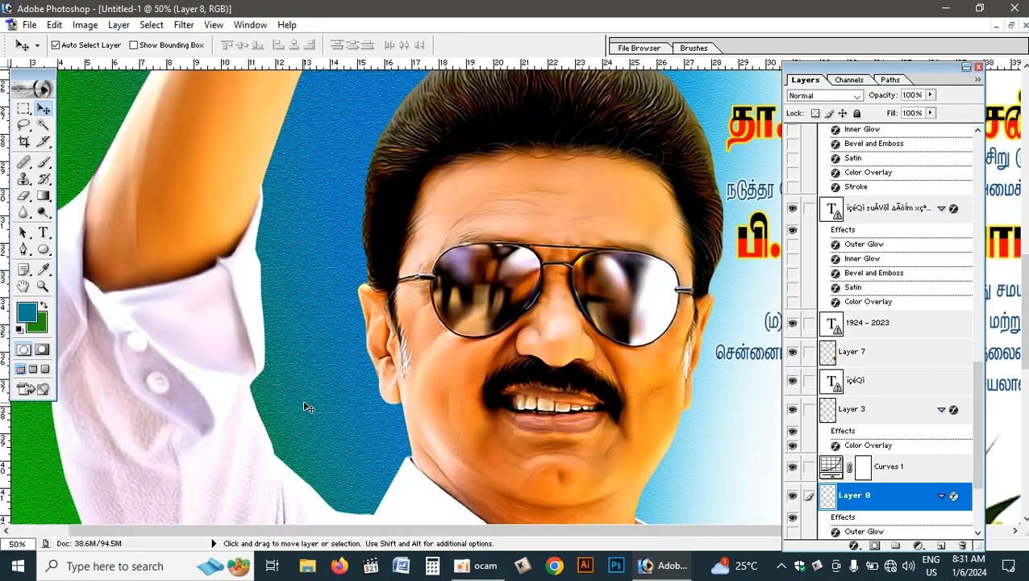
{"action": "key", "text": "ctrl+plus"}
{"action": "key", "text": "ctrl+plus"}
{"action": "key", "text": "ctrl+plus"}
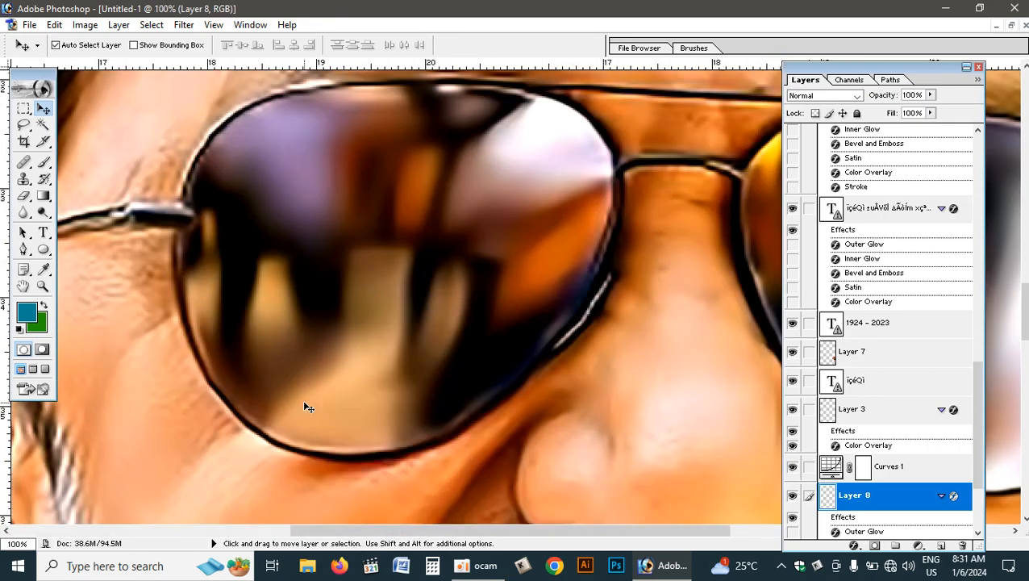
{"action": "key", "text": "ctrl+minus"}
{"action": "key", "text": "space"}
{"action": "left_click_drag", "start_coordinate": [171, 488], "coordinate": [808, 329]}
{"action": "left_click_drag", "start_coordinate": [283, 428], "coordinate": [522, 147]}
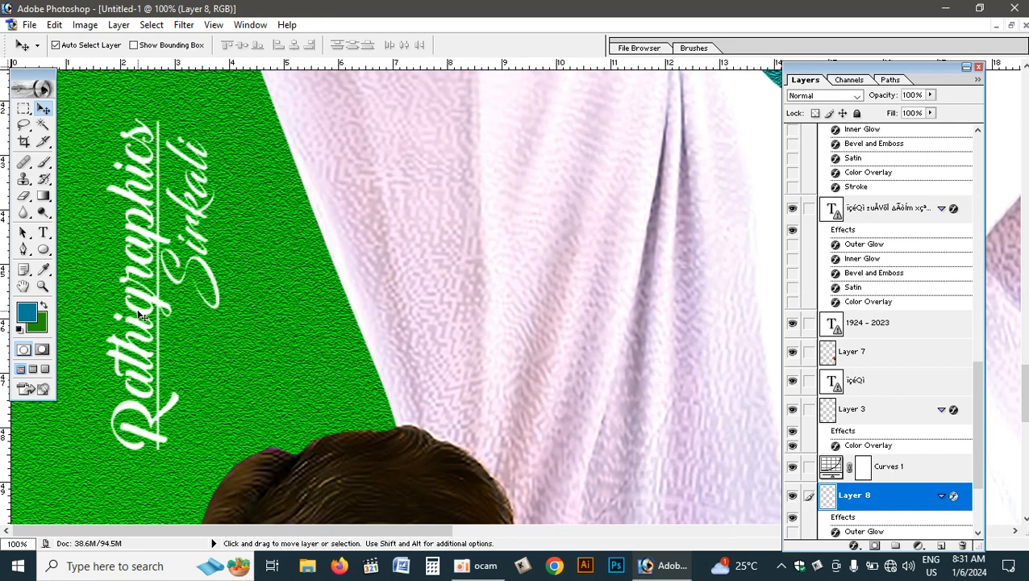
{"action": "left_click_drag", "start_coordinate": [139, 265], "coordinate": [104, 243]}
{"action": "key", "text": "ctrl+0"}
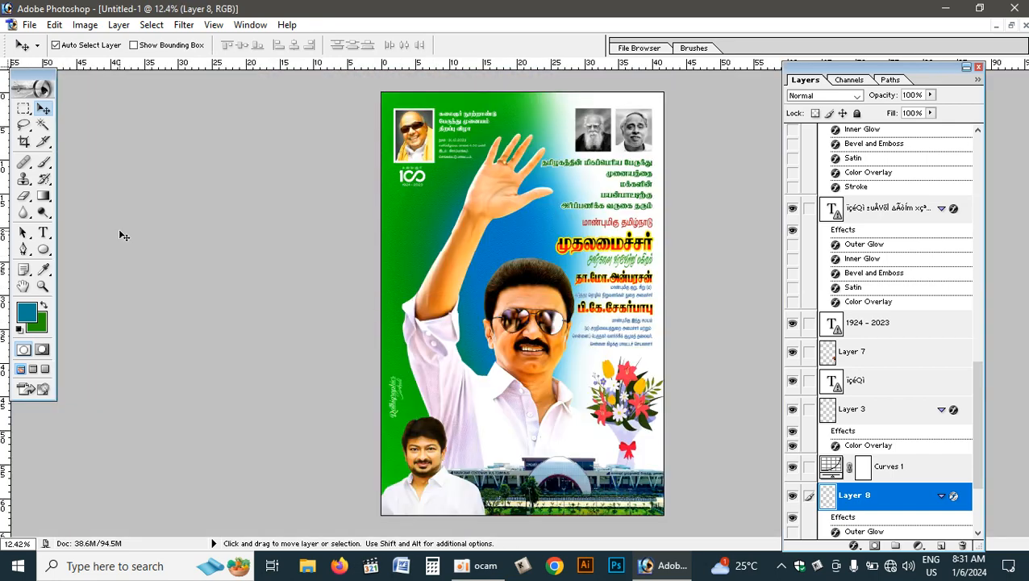